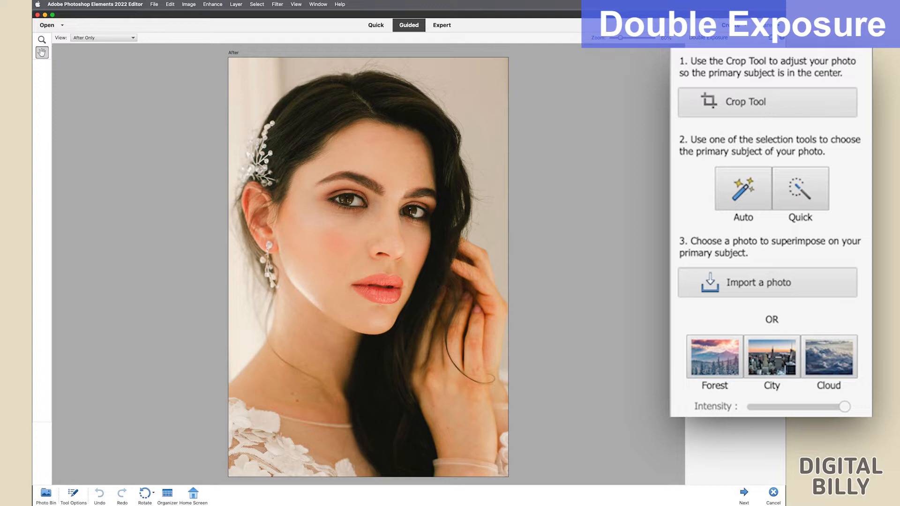
- Select the woman as the photo's primary subject with the Quick selection tool, brushing over her hair, face edge and hand
left_click(791, 215)
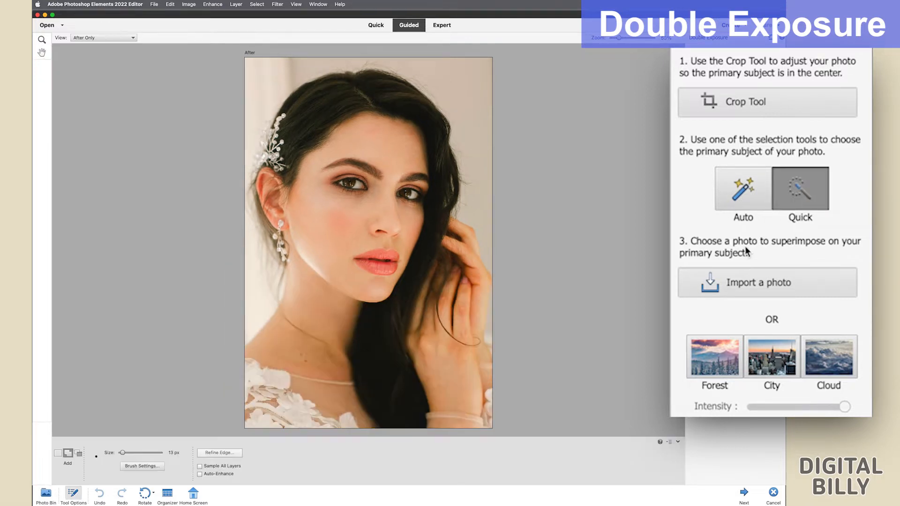
left_click_drag(380, 89, 392, 92)
left_click_drag(317, 96, 302, 107)
left_click_drag(296, 246, 286, 240)
left_click_drag(412, 105, 442, 135)
left_click_drag(447, 166, 435, 242)
left_click(427, 268)
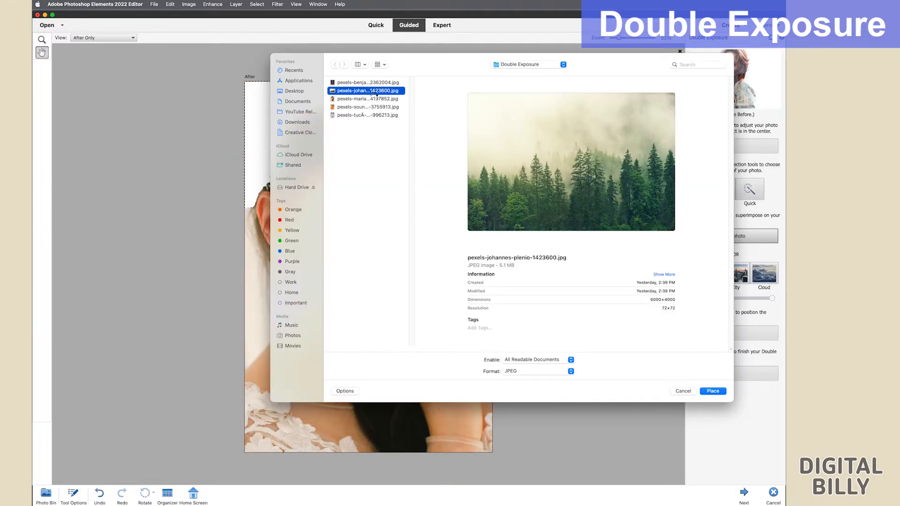
- Superimpose the forest photo pexels-johannes-plenio-1423600.jpg on the selected woman and shift it down and to the left
left_click(712, 392)
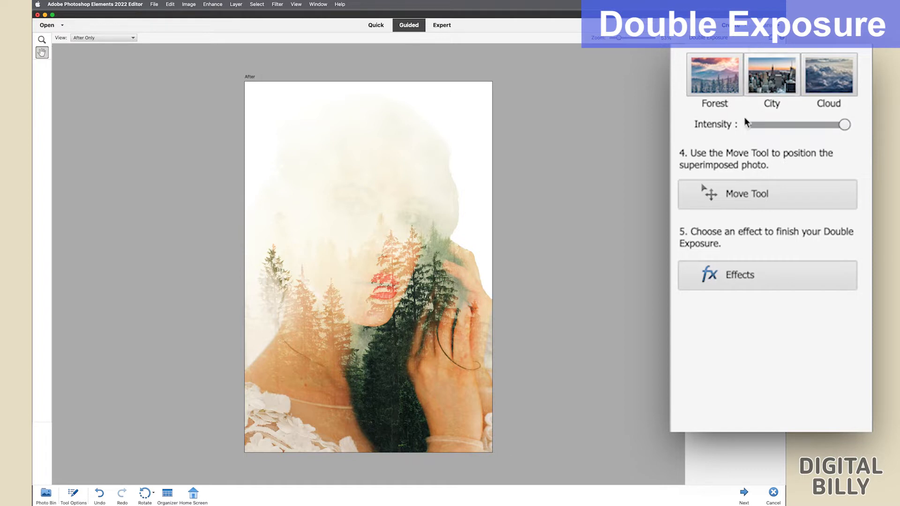
left_click(754, 196)
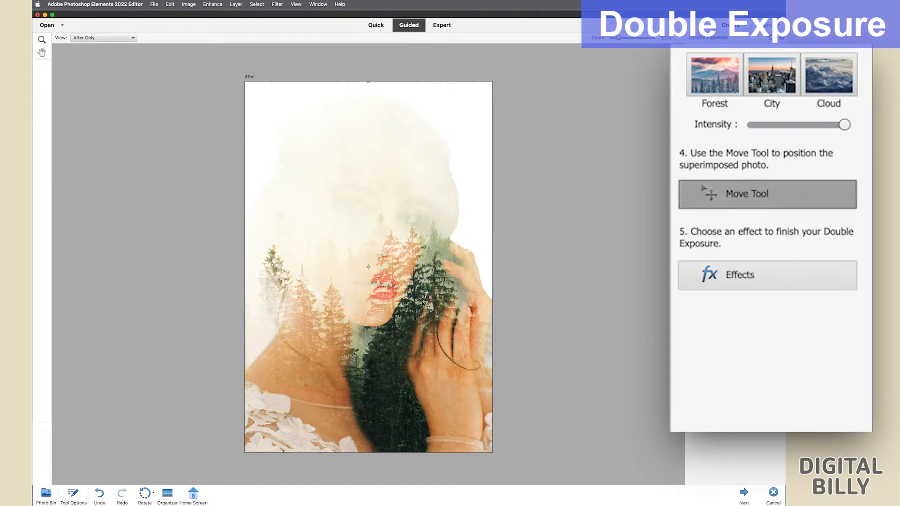
left_click_drag(416, 307, 370, 328)
- Lower the superimposed forest photo's intensity slightly and move the photo down and to the right
left_click(821, 125)
left_click_drag(819, 126, 830, 130)
left_click(815, 126)
left_click(816, 126)
left_click_drag(387, 334, 437, 353)
- Try several Double Exposure effect presets, including the contrasty colour, black-and-white, orange-pink and blue-green ones
left_click(716, 284)
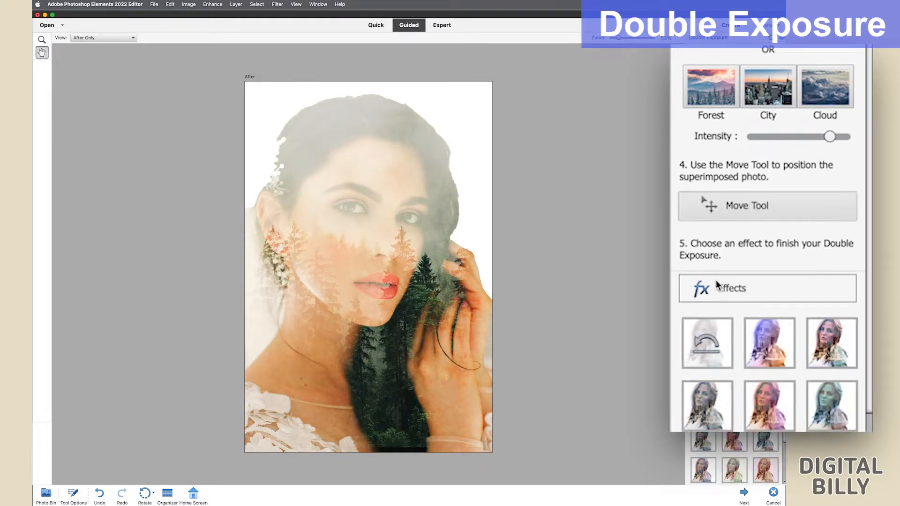
left_click(842, 354)
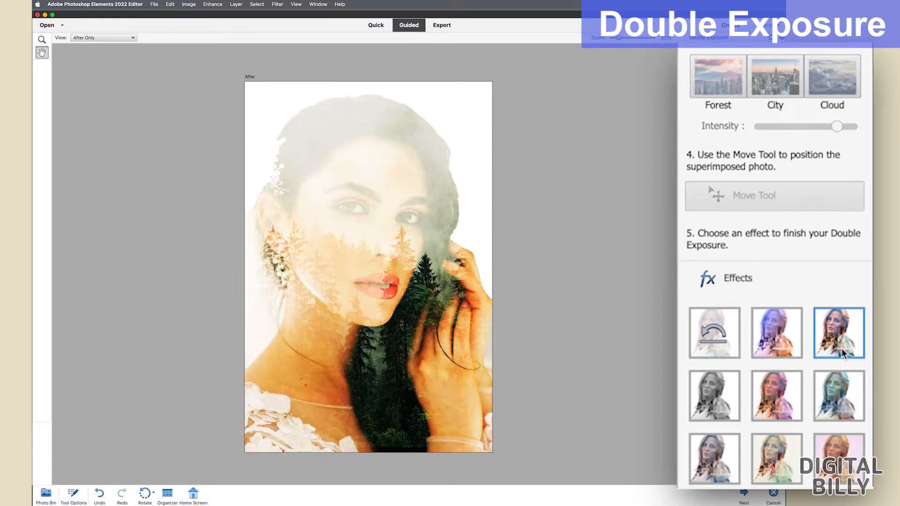
left_click(734, 399)
left_click(774, 399)
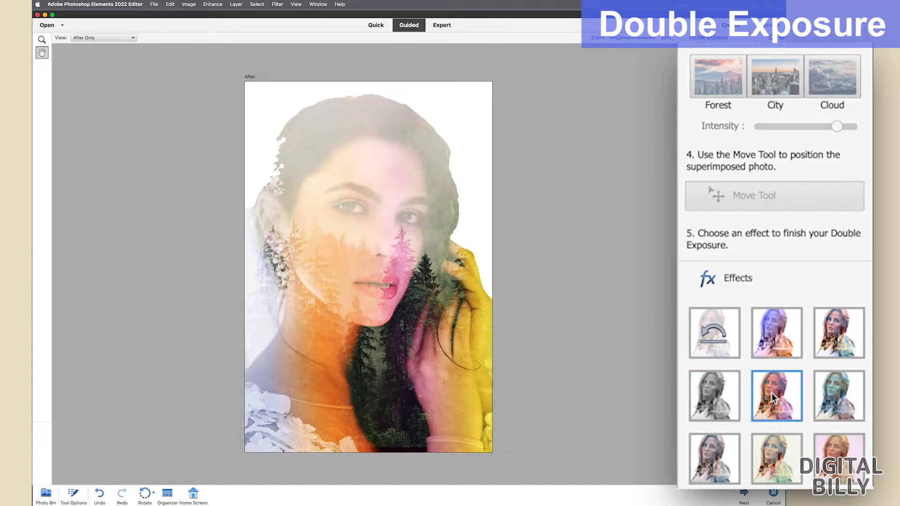
left_click(834, 398)
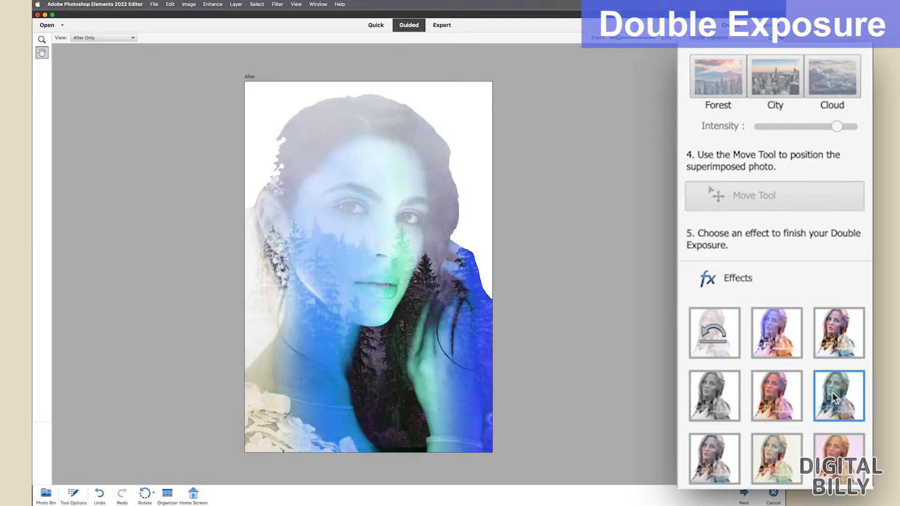
scroll(831, 424, "down", 3)
left_click(829, 399)
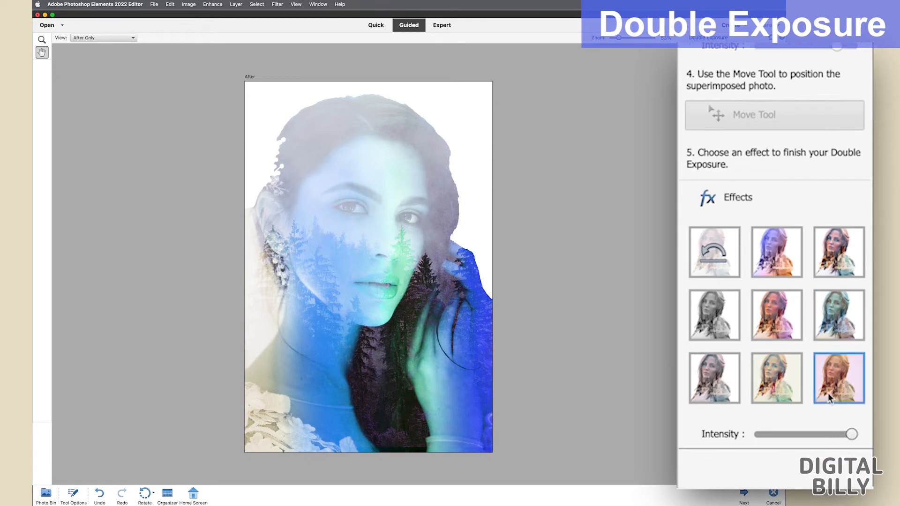
- Apply the pale yellow effect preset at full intensity and continue the finished double exposure in Expert mode
left_click(767, 394)
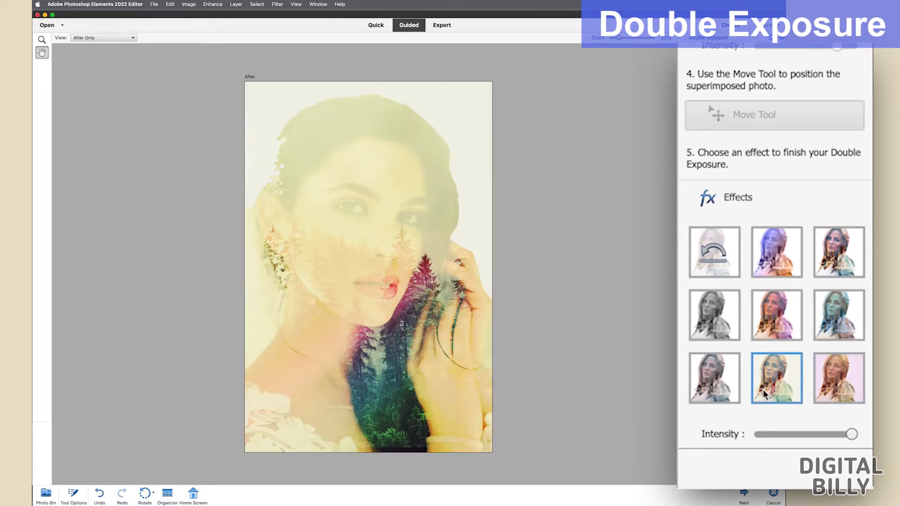
left_click(824, 48)
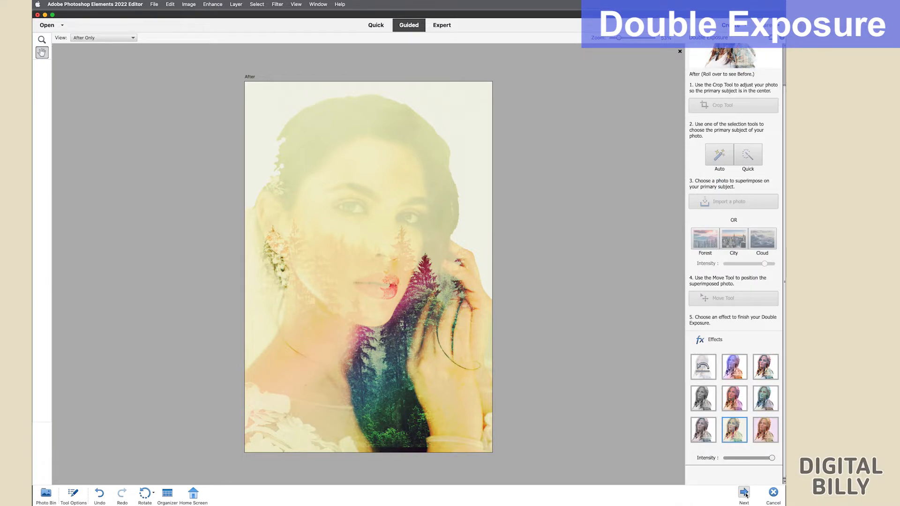
left_click(745, 494)
left_click(754, 115)
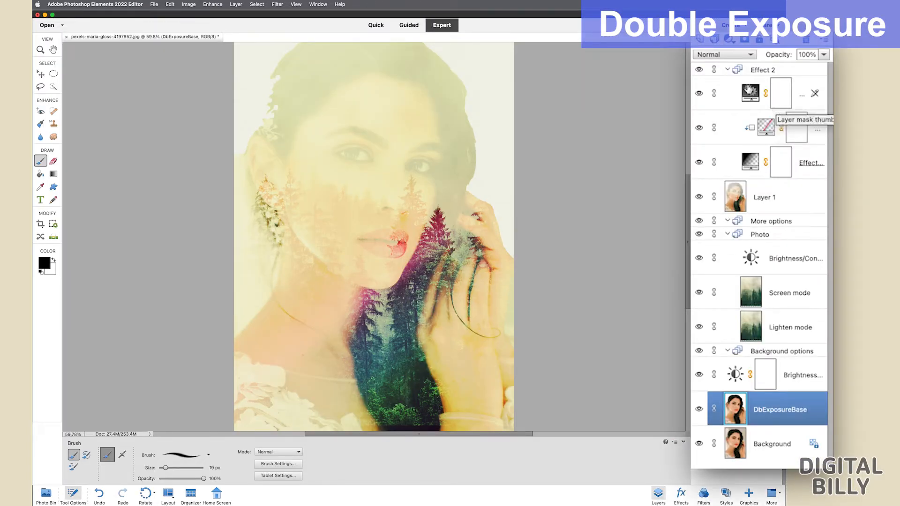
- Collapse the layer groups and toggle the visibility of the layers above Background to examine how the double exposure is built
left_click(699, 70)
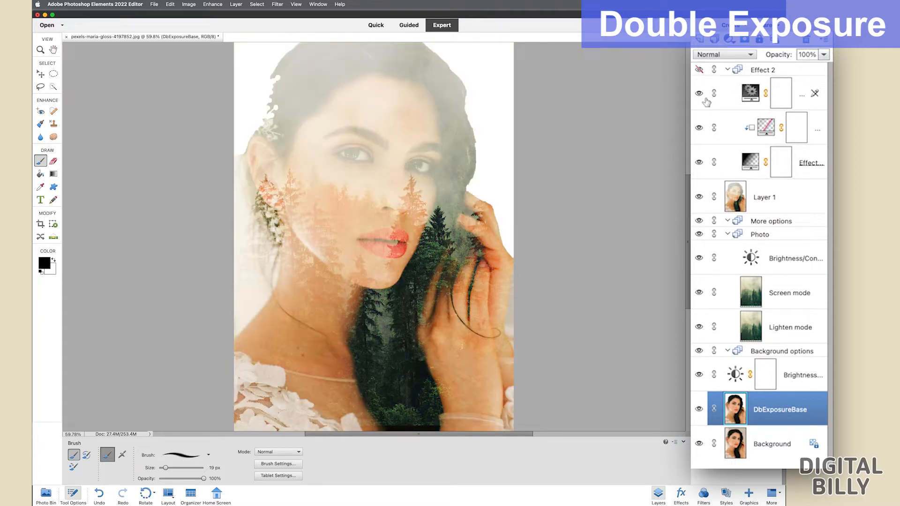
left_click(727, 70)
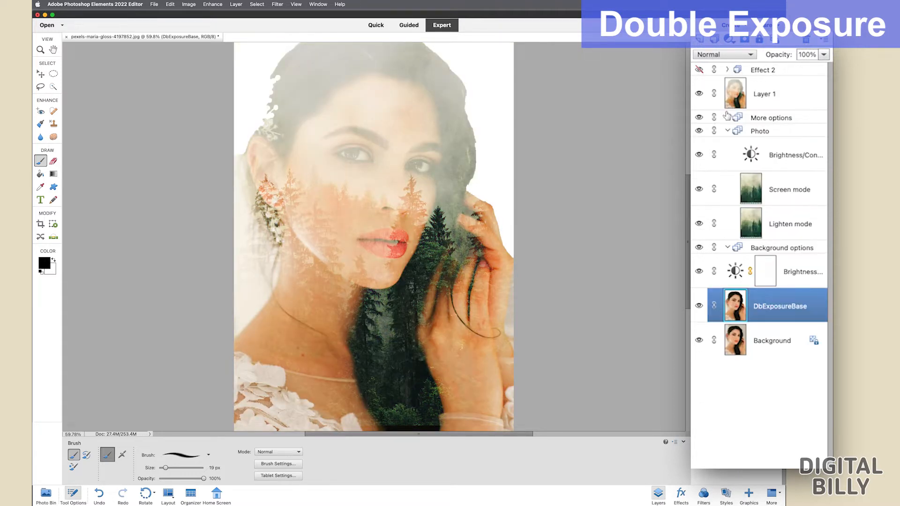
left_click(727, 131)
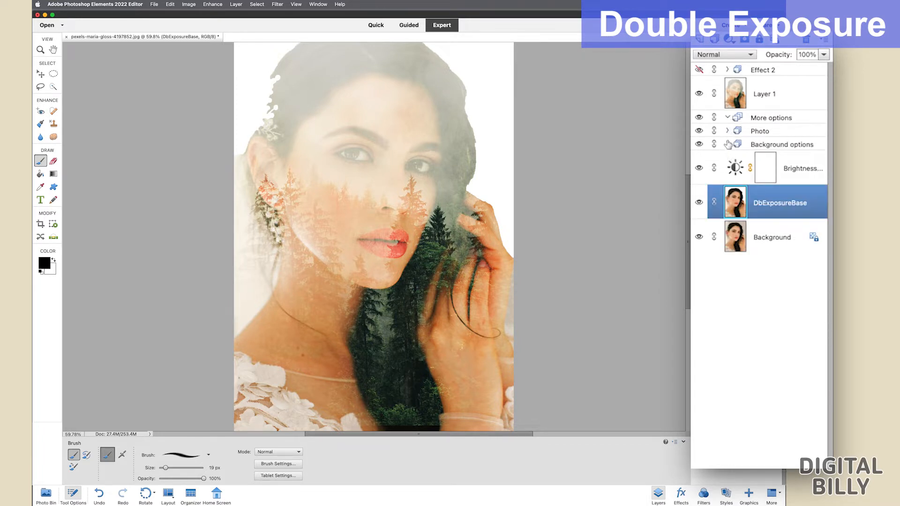
left_click(727, 117)
left_click_drag(699, 93, 698, 206)
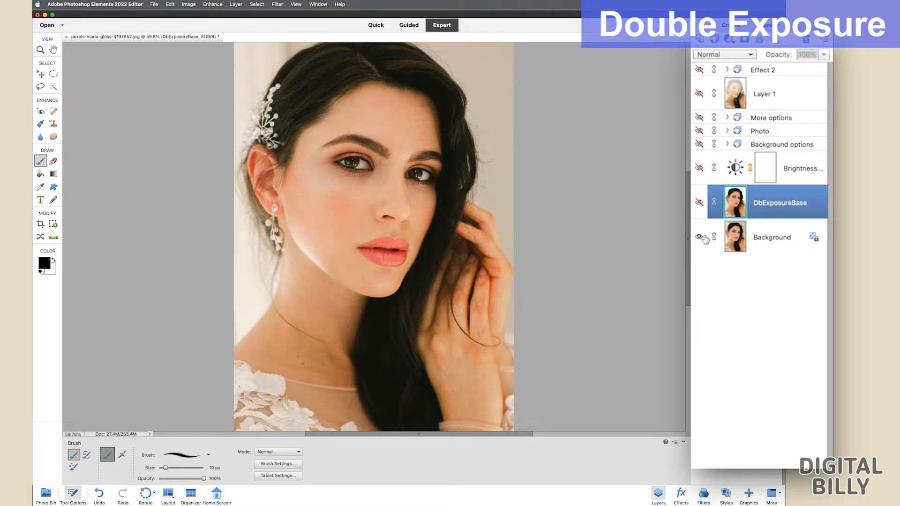
left_click(699, 202)
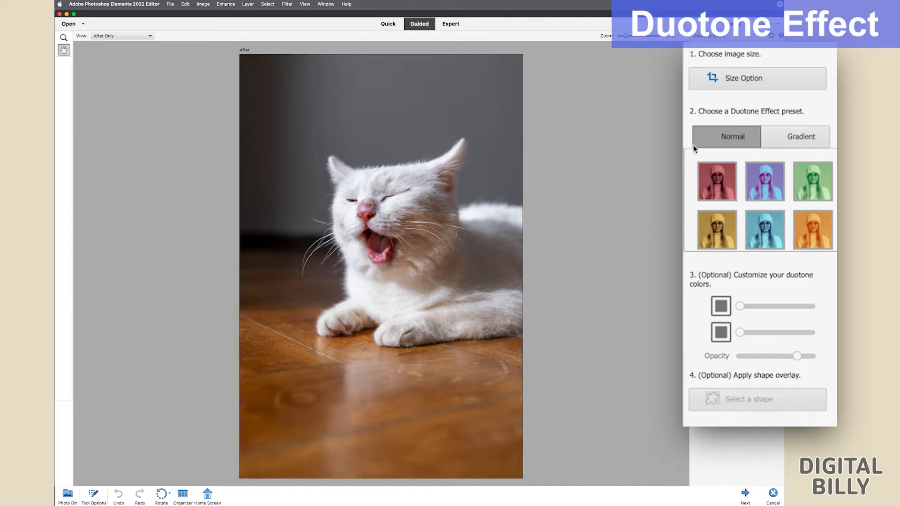
- Crop the cat photo to a square, with the crop area shifted slightly upward
left_click(726, 87)
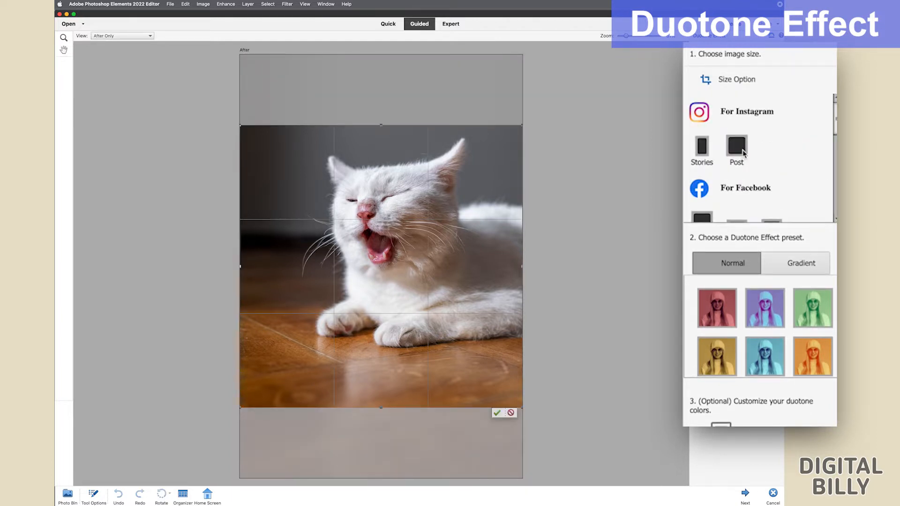
scroll(743, 152, "down", 2)
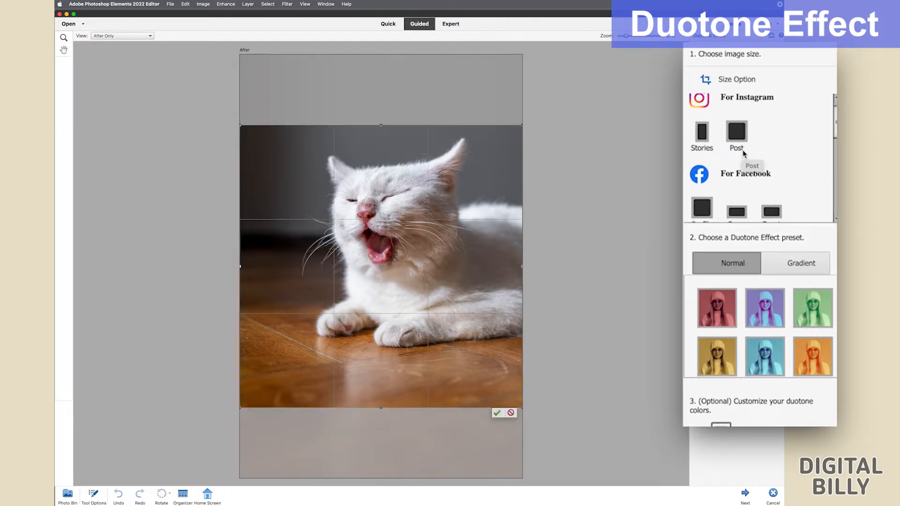
scroll(743, 153, "down", 2)
scroll(743, 154, "down", 5)
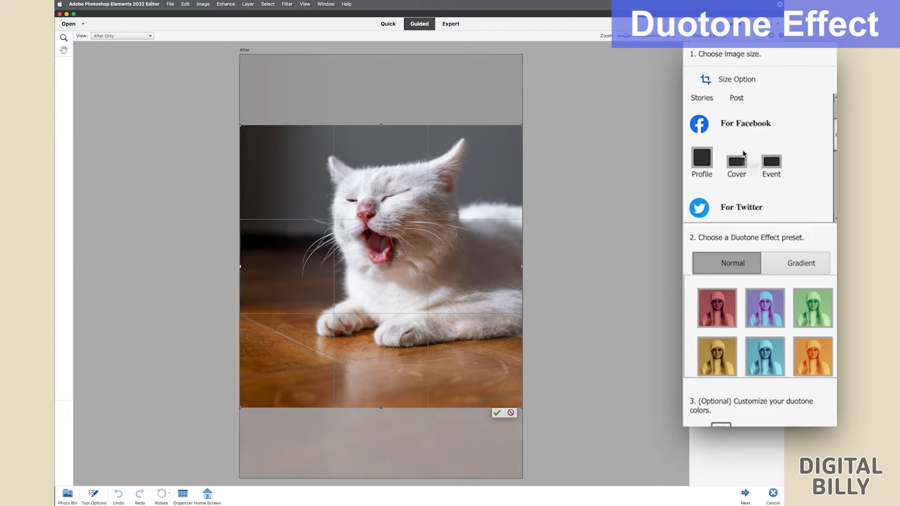
scroll(743, 153, "down", 5)
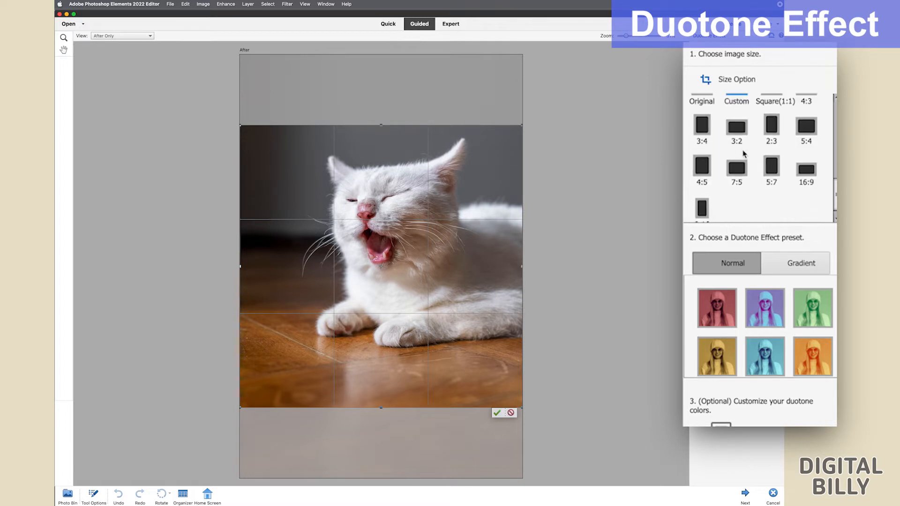
scroll(743, 153, "down", 1)
scroll(743, 153, "up", 2)
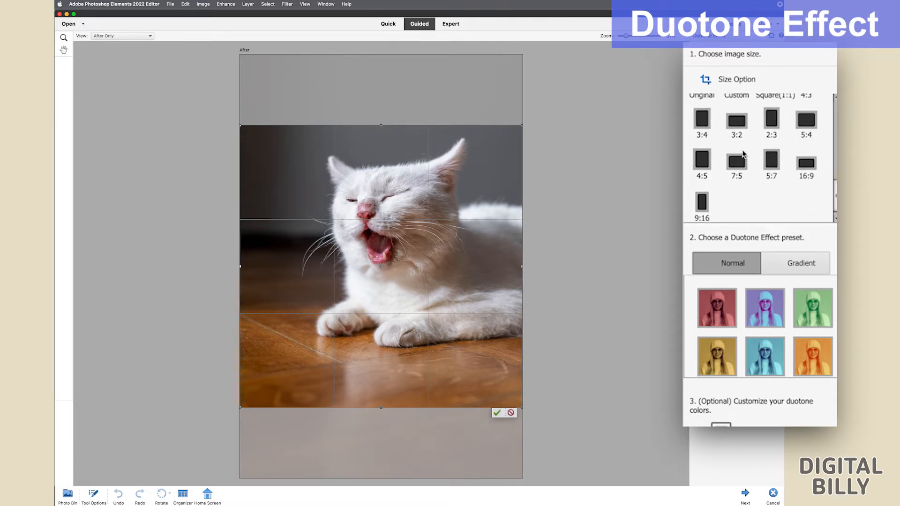
scroll(743, 154, "up", 1)
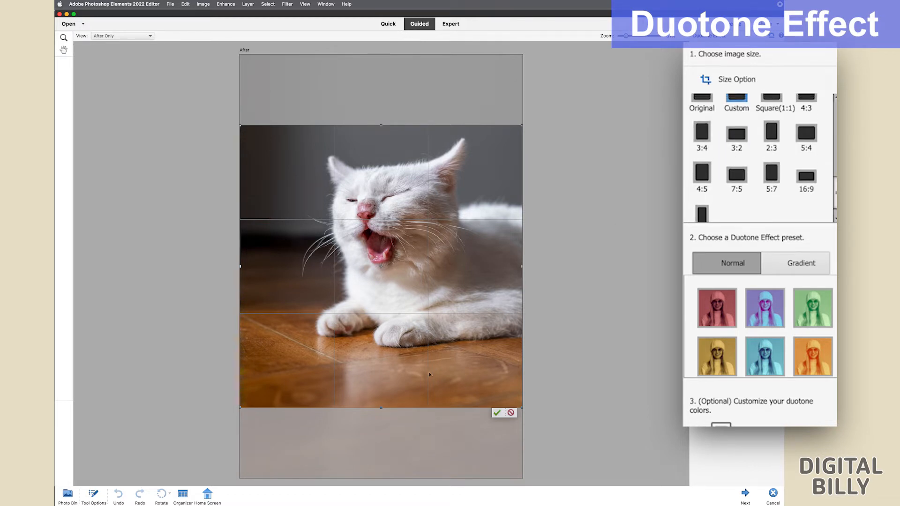
left_click_drag(413, 384, 412, 367)
left_click(496, 396)
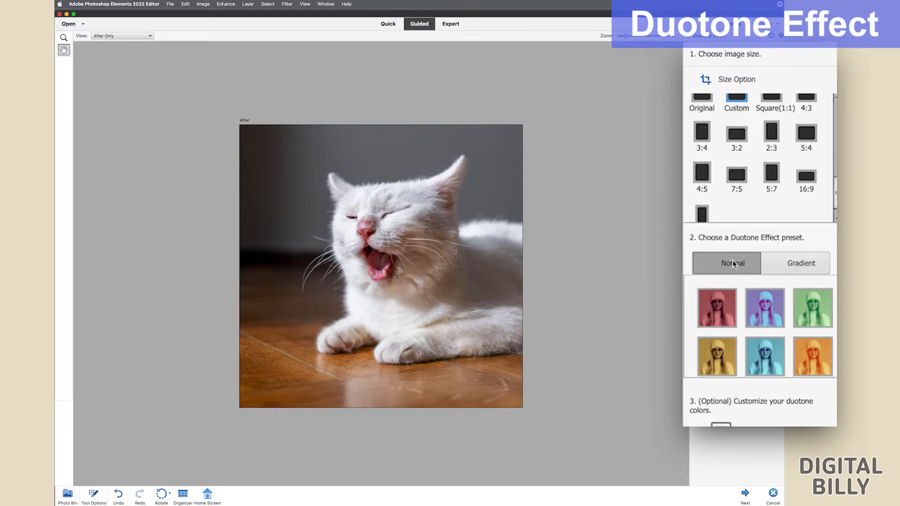
- Try the red Gradient duotone preset on the cat photo
left_click(791, 264)
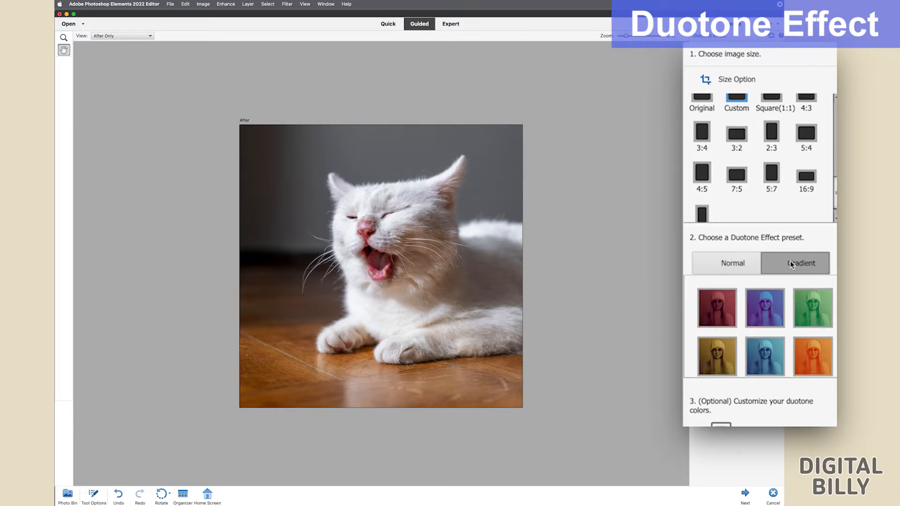
left_click(726, 307)
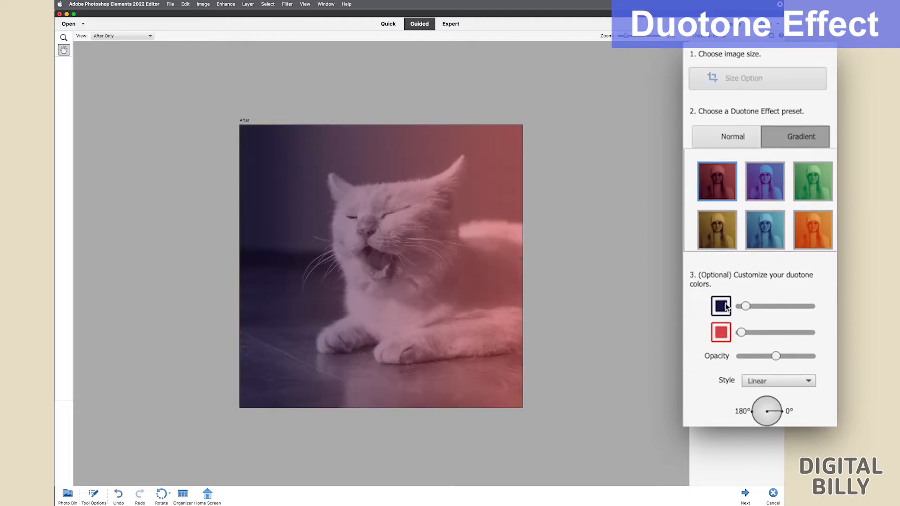
left_click(734, 136)
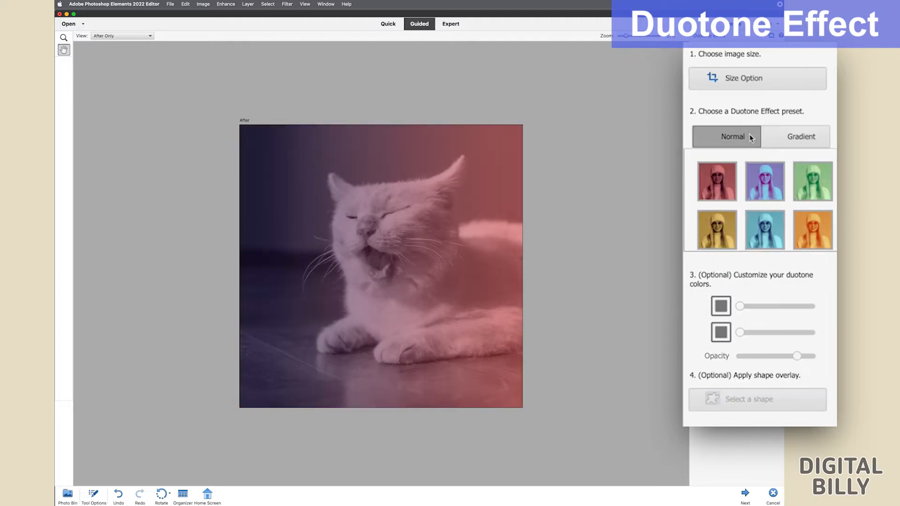
- Apply the red Normal duotone preset, increase both duotone colour sliders slightly and raise the opacity almost to maximum
left_click(714, 188)
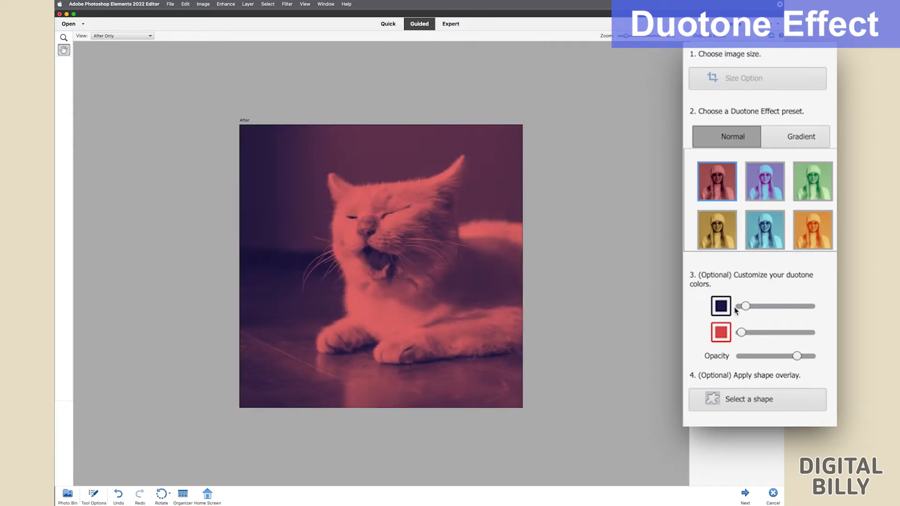
left_click_drag(746, 307, 749, 334)
left_click_drag(779, 357, 814, 361)
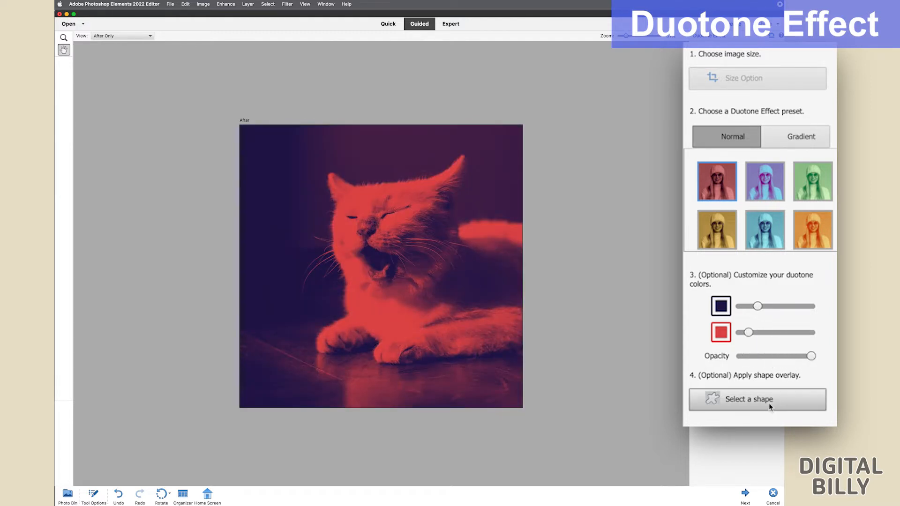
- Apply a circle shape overlay to the duotone, keeping the surrounding area in Black & White
left_click(777, 280)
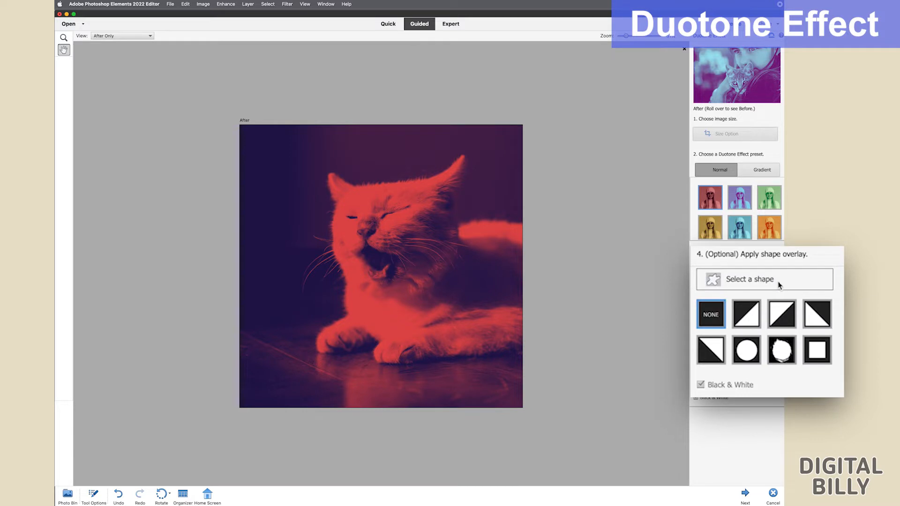
left_click(774, 330)
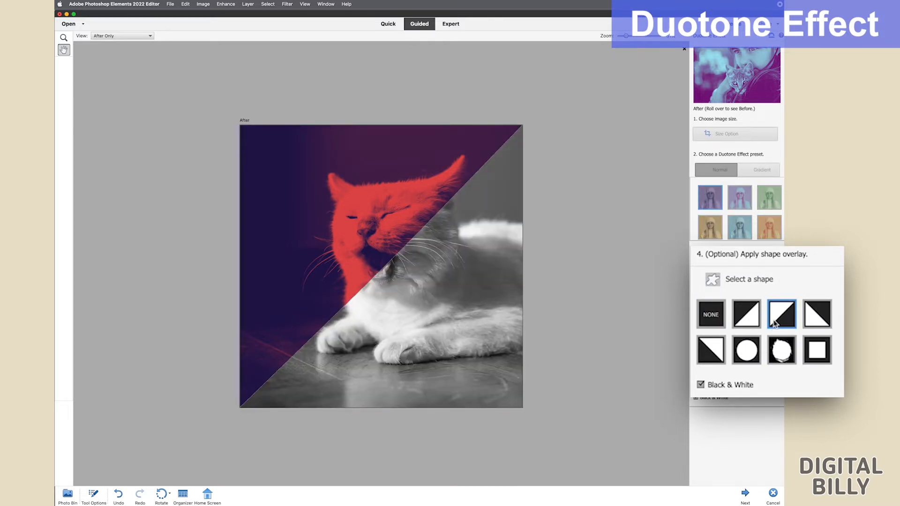
left_click(818, 350)
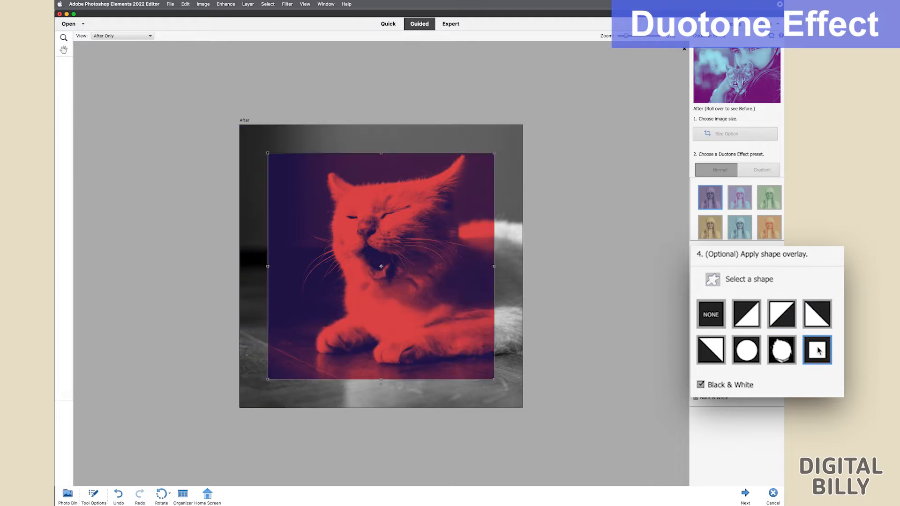
left_click(753, 355)
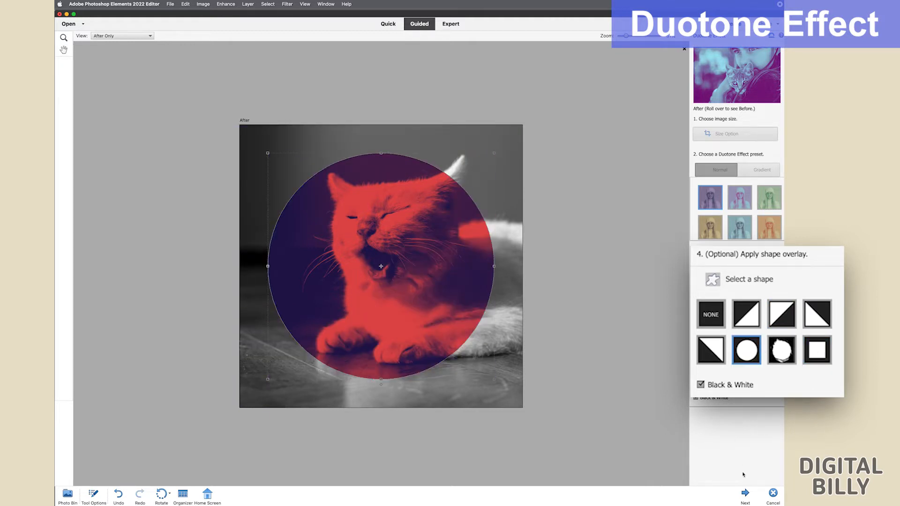
- Continue the finished duotone in Expert mode and hide the circular duotone layer above the black-and-white duplicate
left_click(745, 493)
left_click(755, 109)
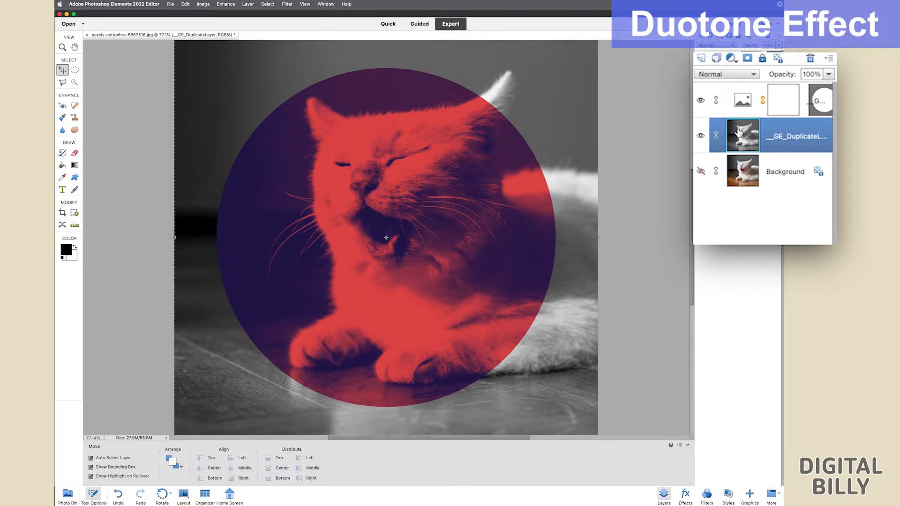
left_click(701, 100)
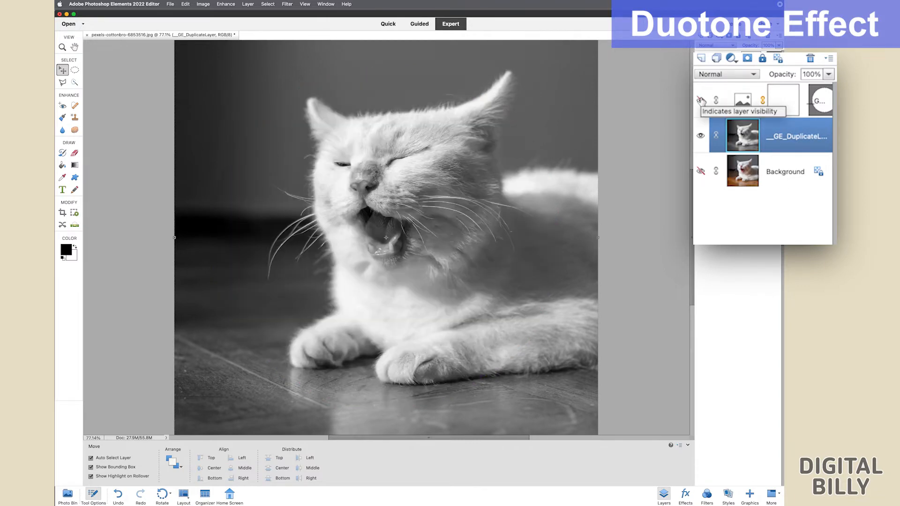
- Toggle the black-and-white duplicate layer off and on, and show the circular duotone layer above it
left_click(701, 135)
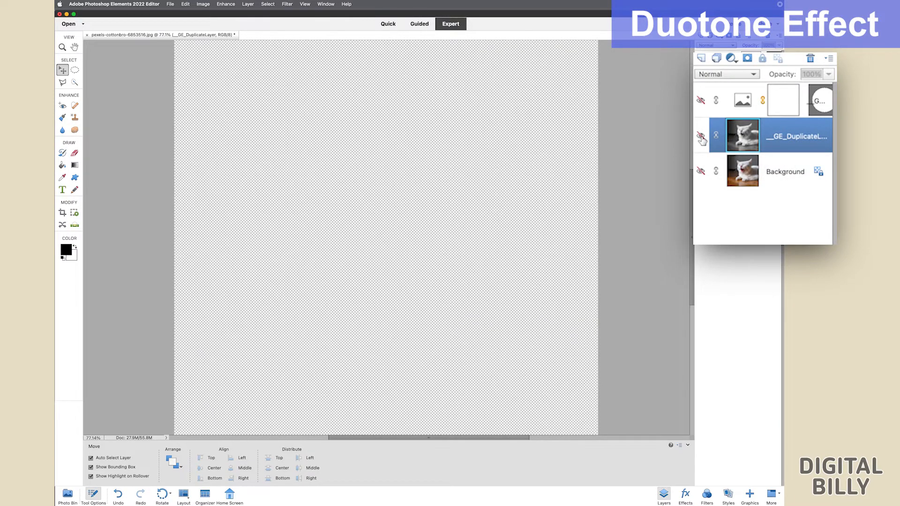
left_click(700, 135)
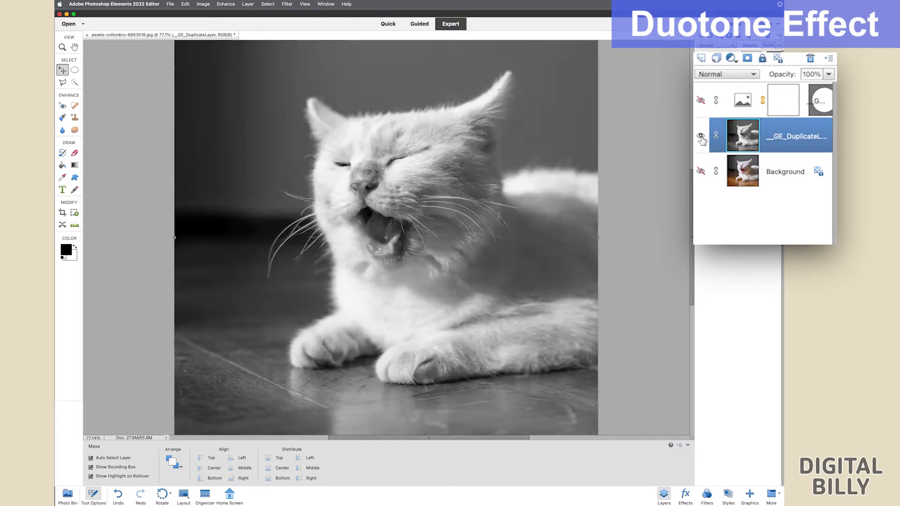
left_click(701, 101)
- Open the duotone layer's Gradient Map settings and inspect its gradient in the Gradient Editor
left_click(740, 104)
double_click(743, 101)
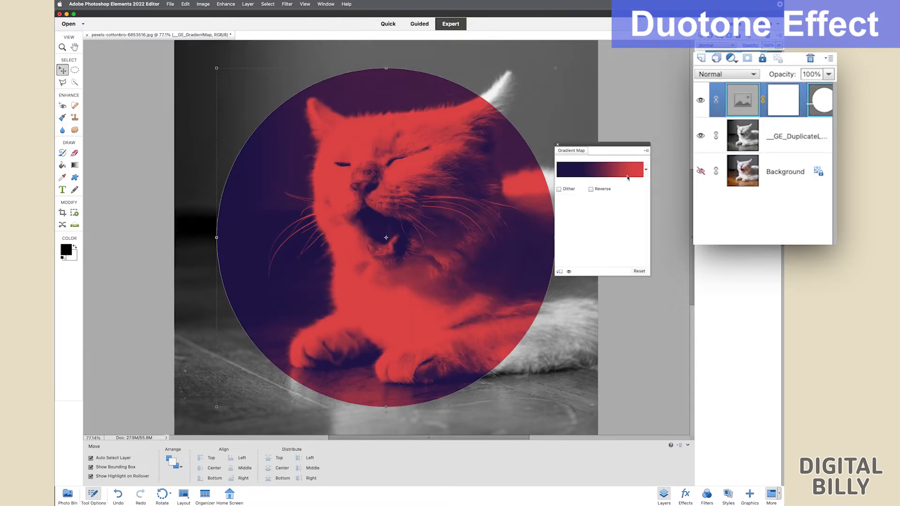
left_click(627, 173)
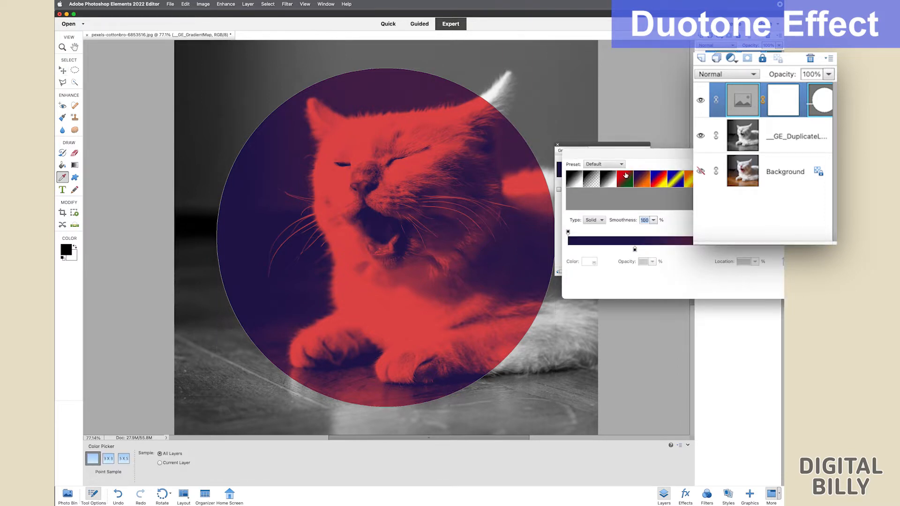
left_click_drag(642, 157, 544, 150)
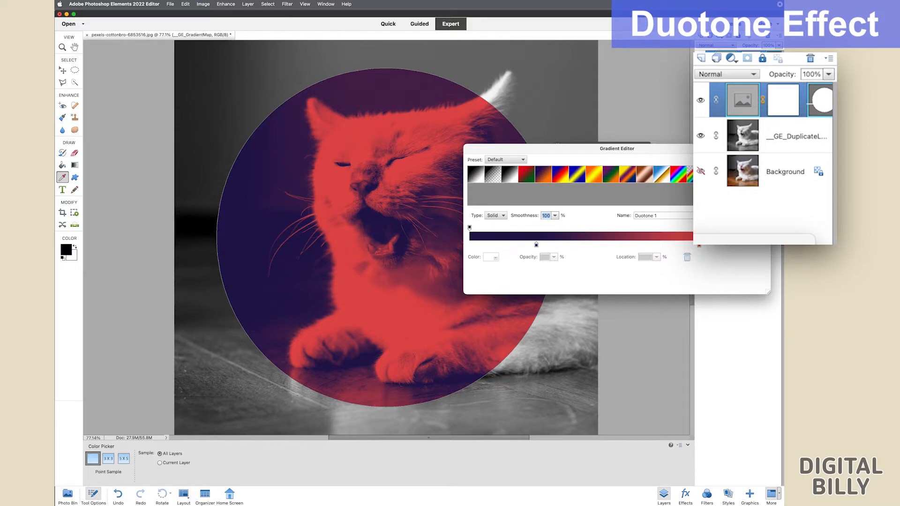
key("Return")
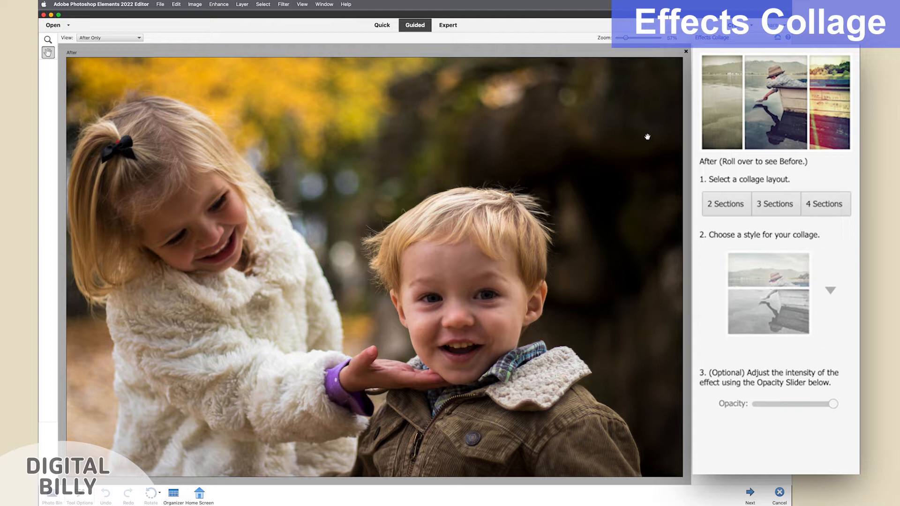
- Create a 3 Sections collage in the Vertical layout and apply the sepia-toned style with a muted purple-brown centre section
left_click(775, 209)
left_click(745, 236)
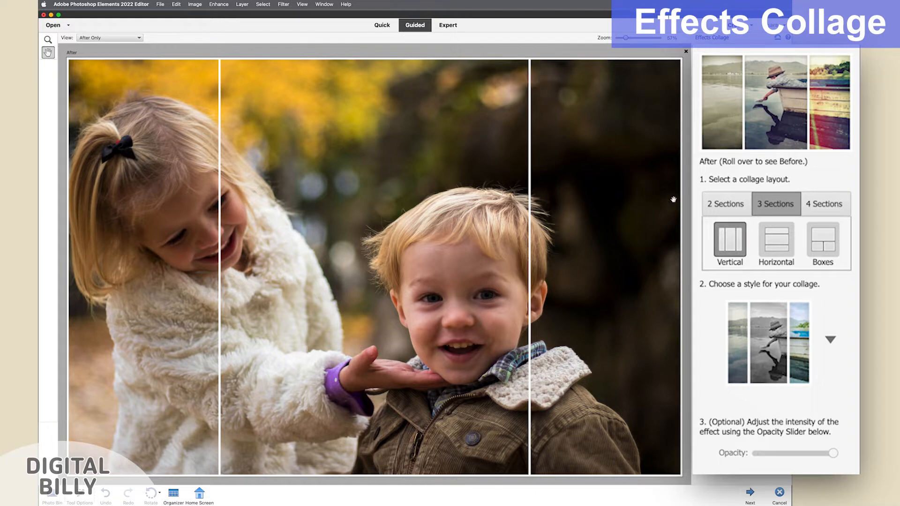
left_click(830, 342)
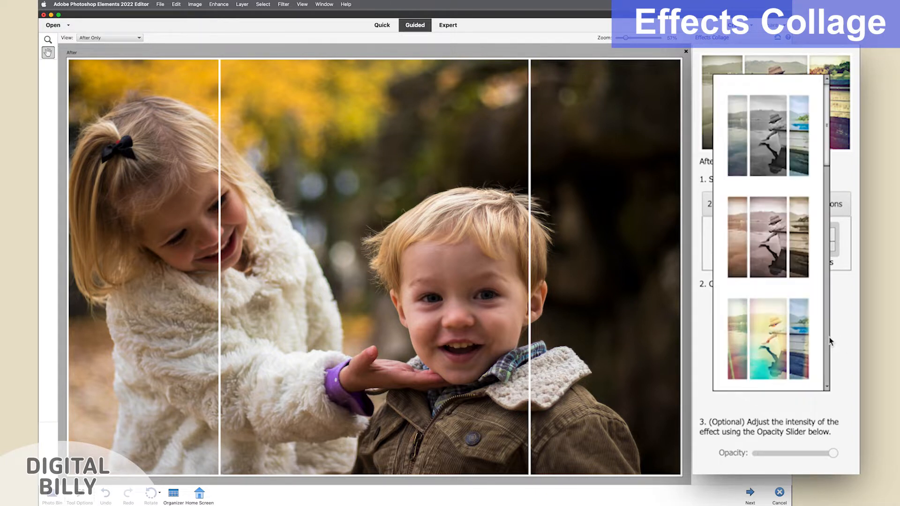
left_click(781, 249)
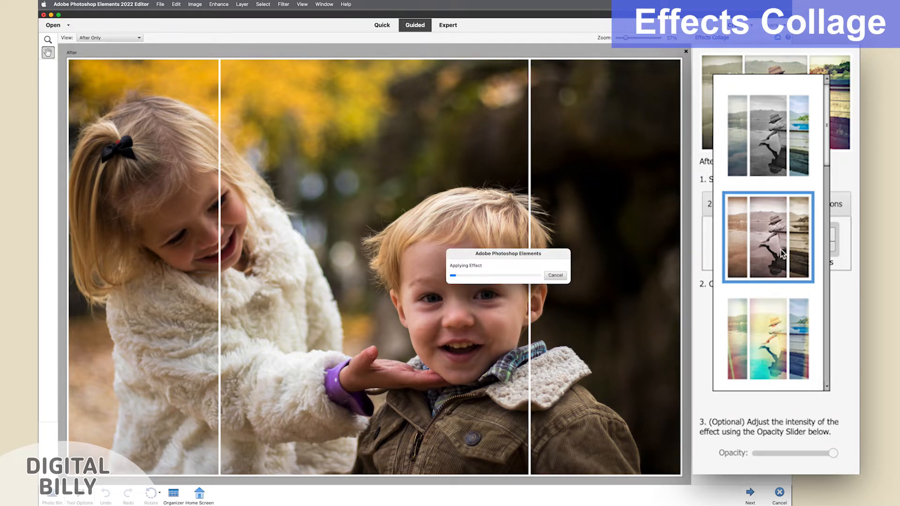
scroll(780, 249, "down", 5)
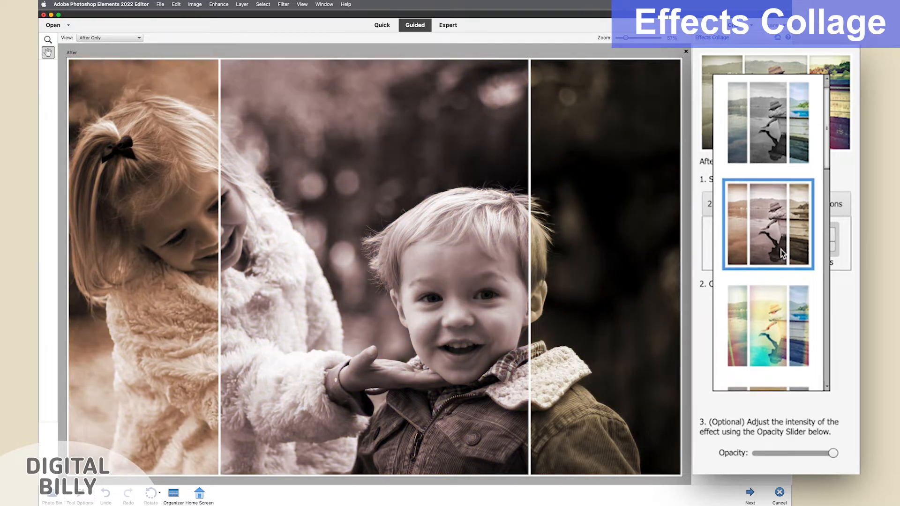
left_click(781, 251)
left_click(782, 254)
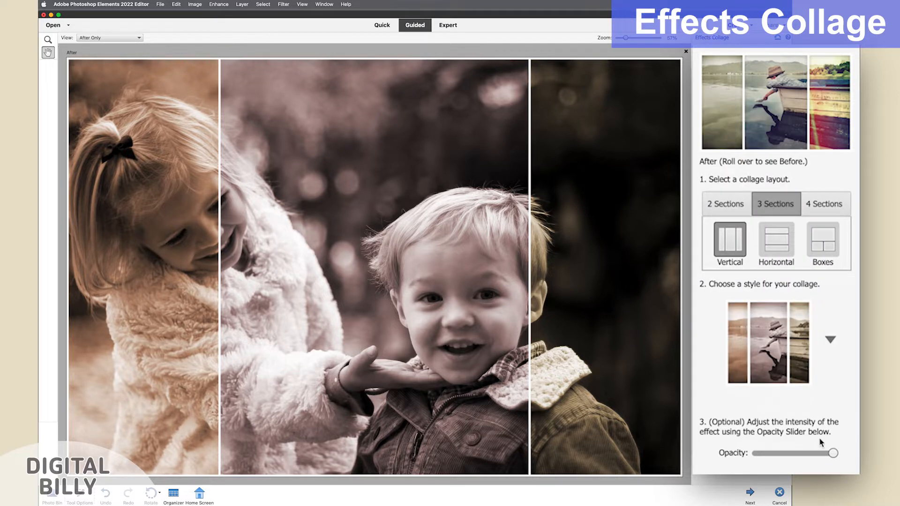
- Try the collage effect at just under half opacity and restore the opacity to maximum
left_click_drag(834, 454, 789, 461)
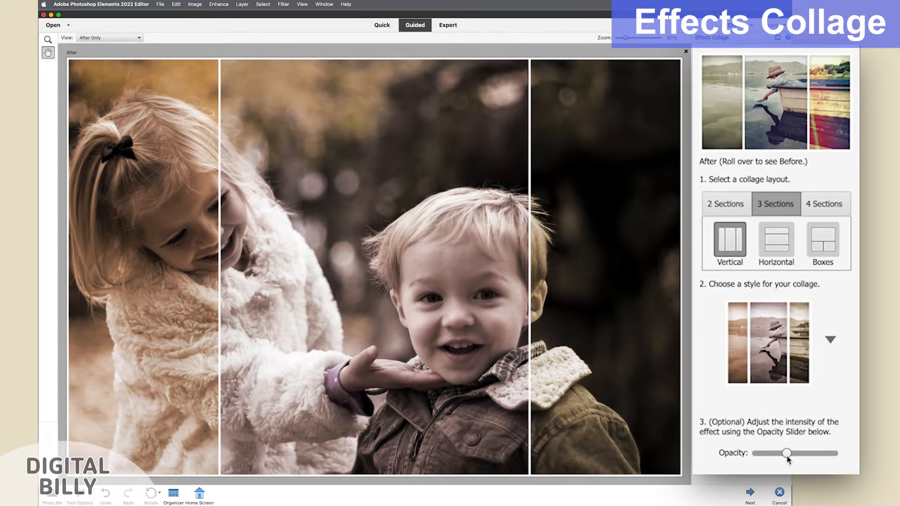
left_click_drag(789, 461, 841, 457)
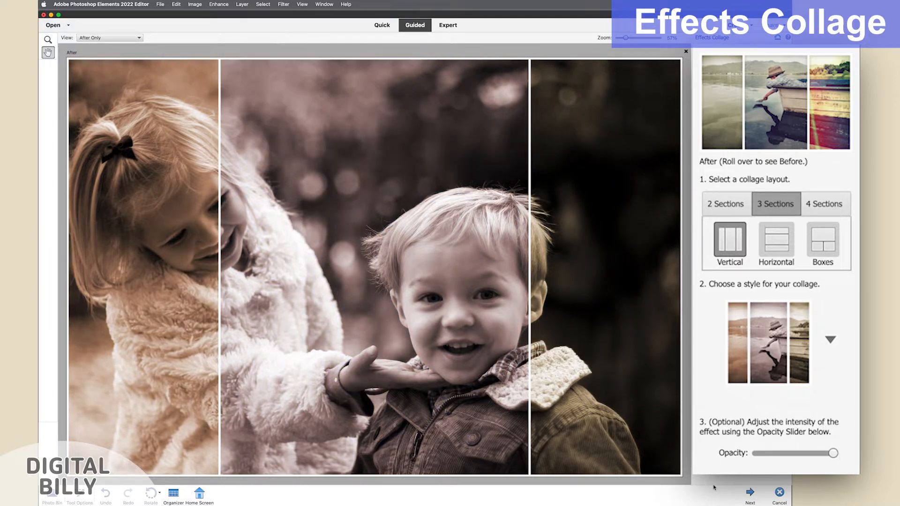
- Finish the collage, continue editing it in Expert mode and expand Group 1 to show its layers
left_click(750, 493)
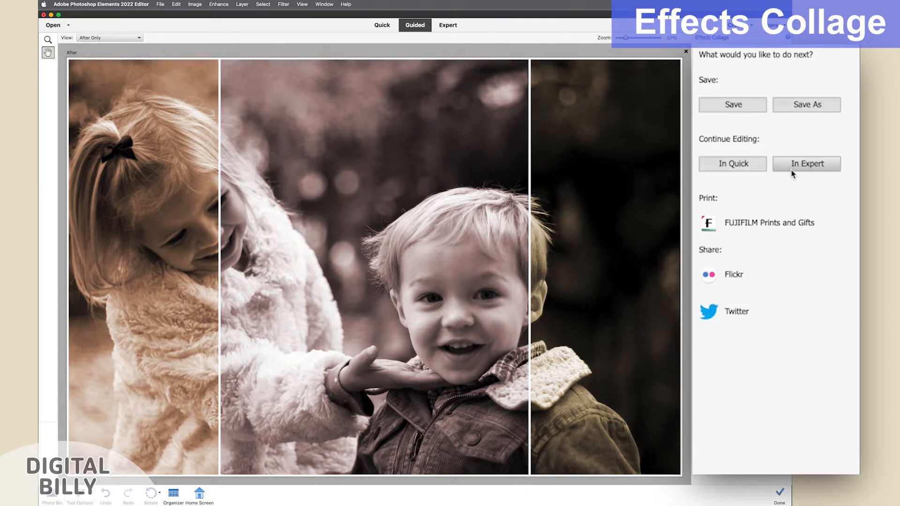
left_click(792, 164)
left_click(728, 111)
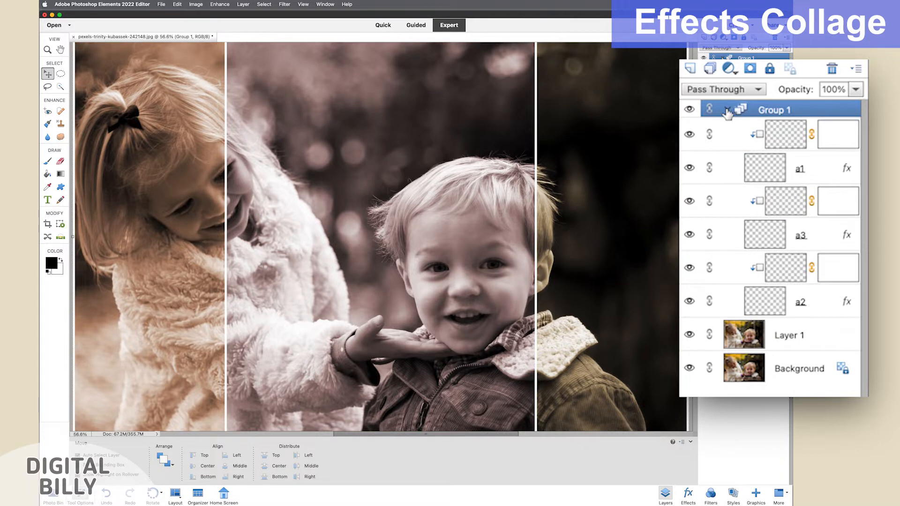
- Hide the a1 layer and its clipped effect layer, and show both again to compare the girl's section
left_click(689, 135)
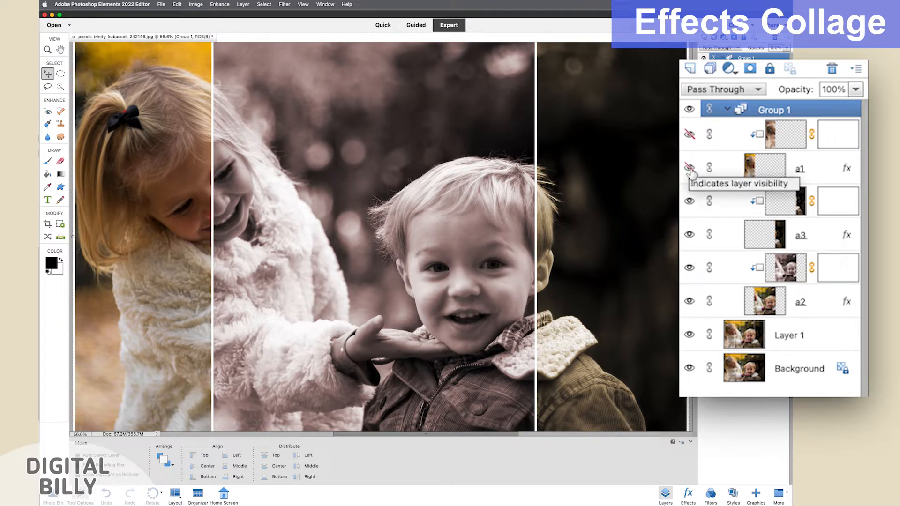
left_click(689, 168)
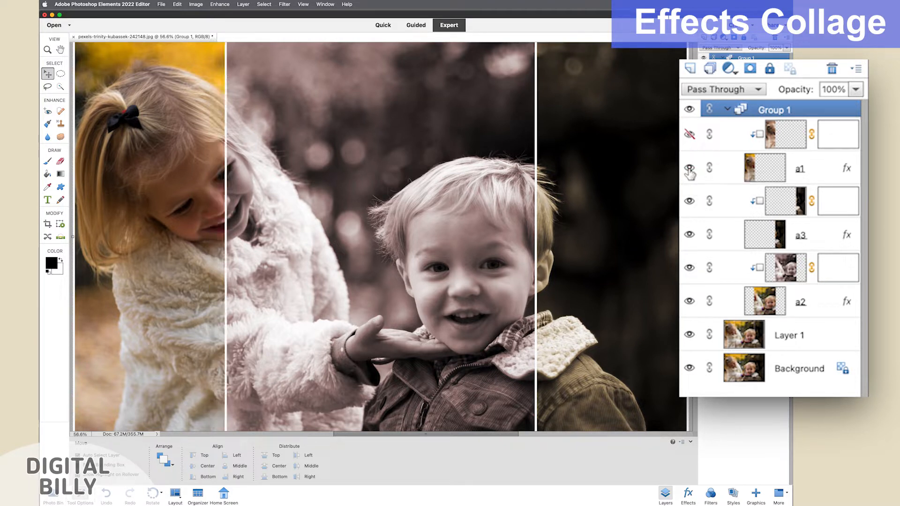
left_click(689, 135)
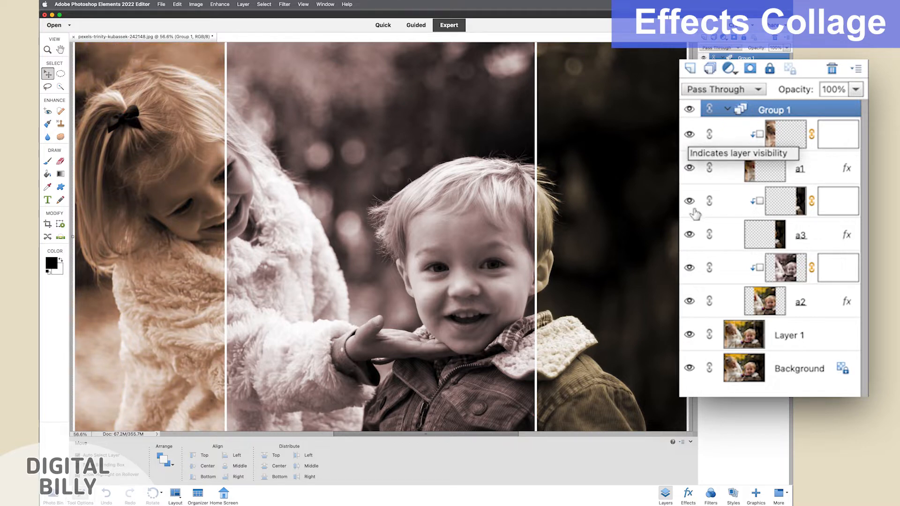
- Hide the a1 and a3 layers with their clipped effect layers, and inspect the Stroke in a1's Style Settings
left_click_drag(690, 140, 689, 237)
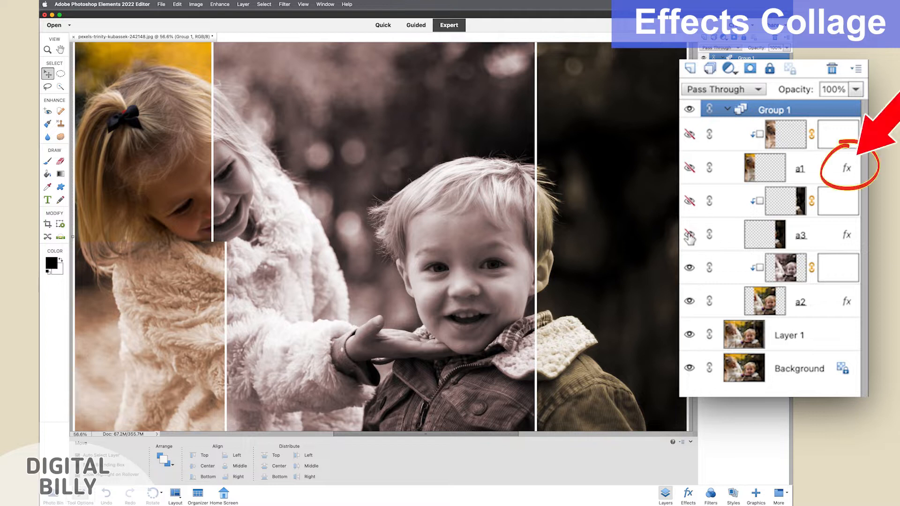
double_click(846, 167)
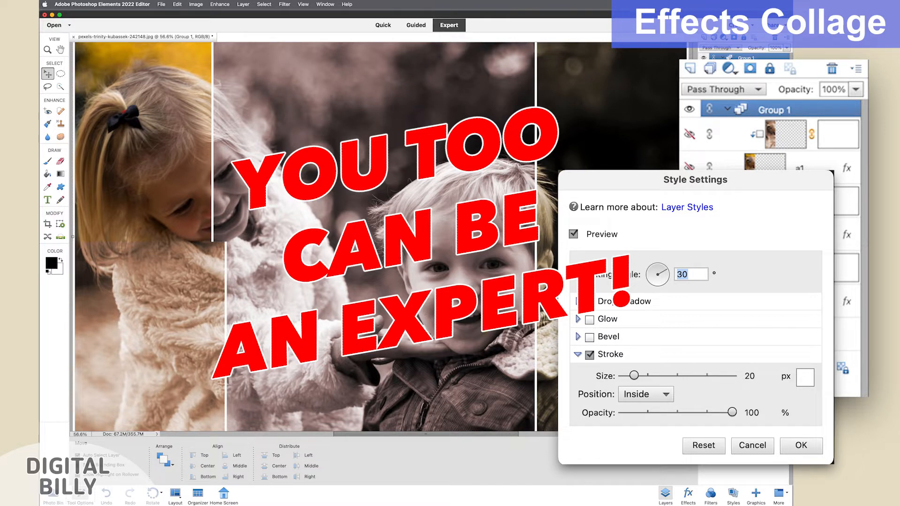
key("Return")
- Hide the a2 layer and its clipped effect layer to examine the photo beneath the middle section
left_click(689, 234)
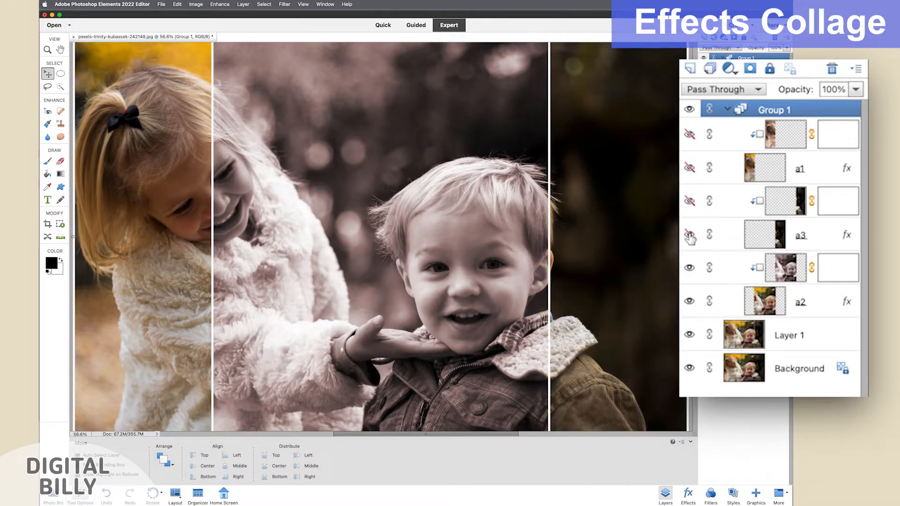
left_click(689, 267)
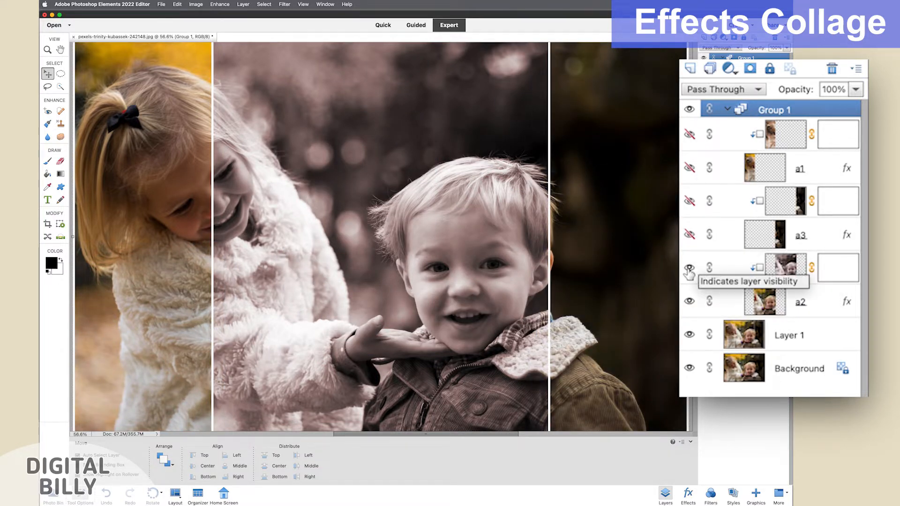
left_click(689, 301)
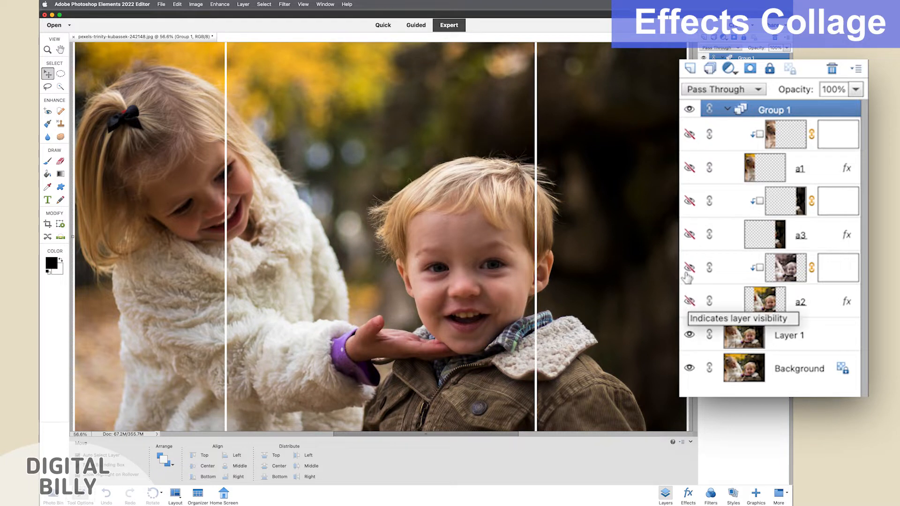
- Toggle the visibility of Group 1 and Layer 1, and show the group's hidden layers again from a2 upwards
left_click(689, 110)
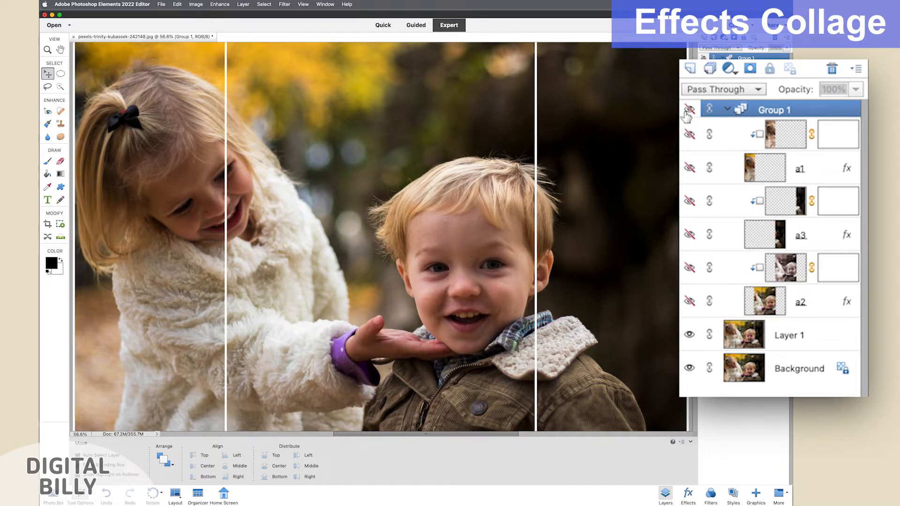
left_click(690, 336)
left_click(690, 336)
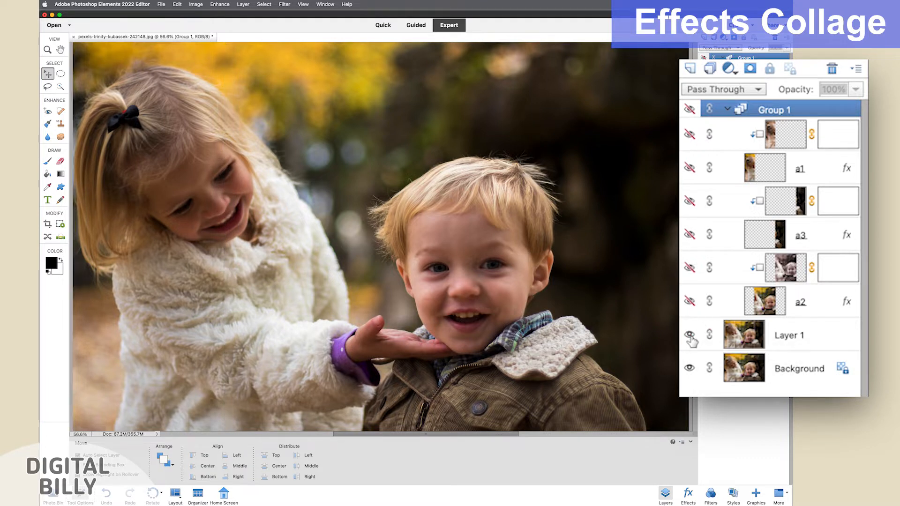
left_click(690, 110)
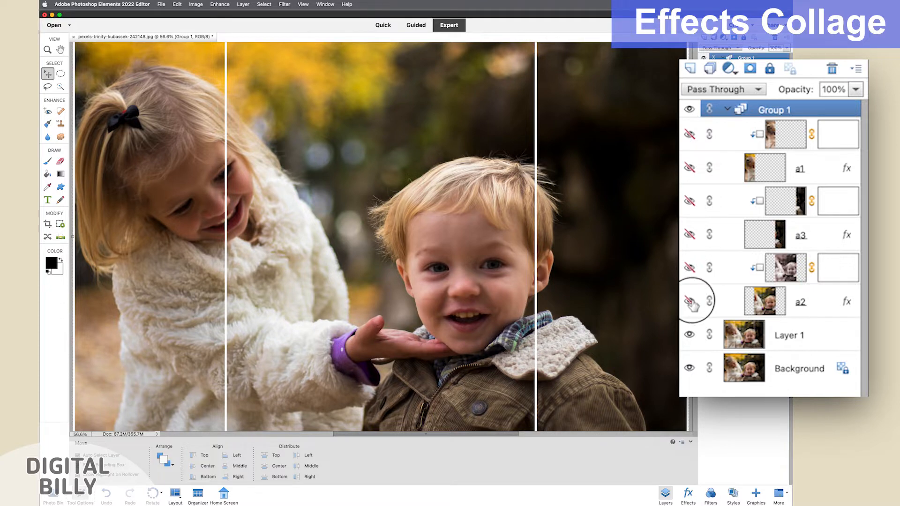
left_click_drag(691, 305, 687, 200)
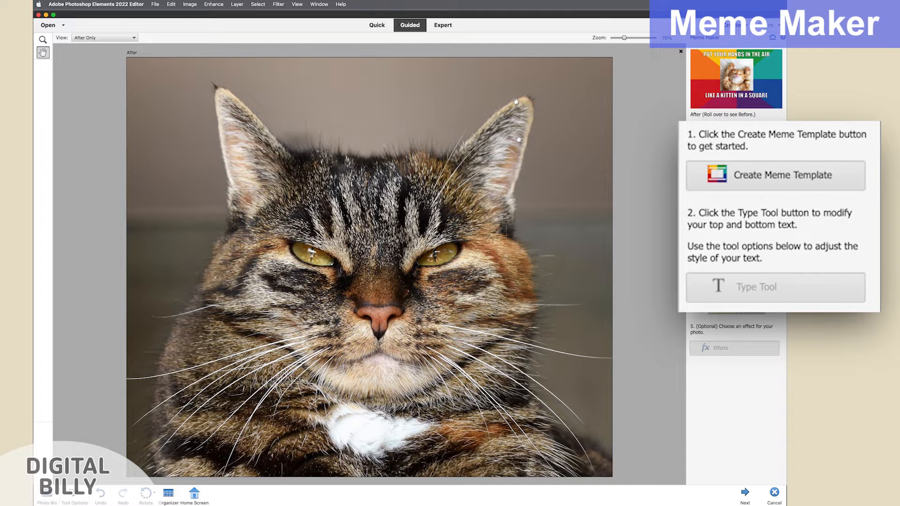
- Create the meme template around the cat photo and set its top text to "DON'T EVEN THINK ABOUT"
left_click(727, 187)
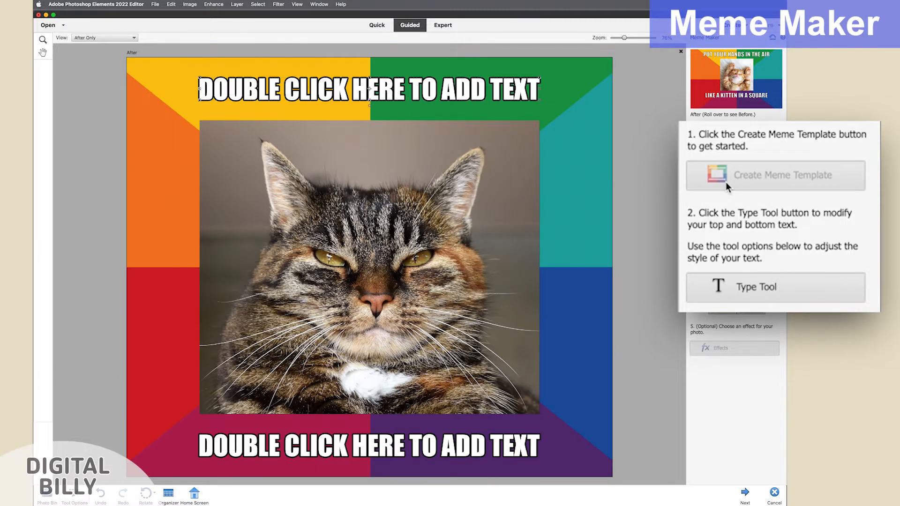
double_click(433, 88)
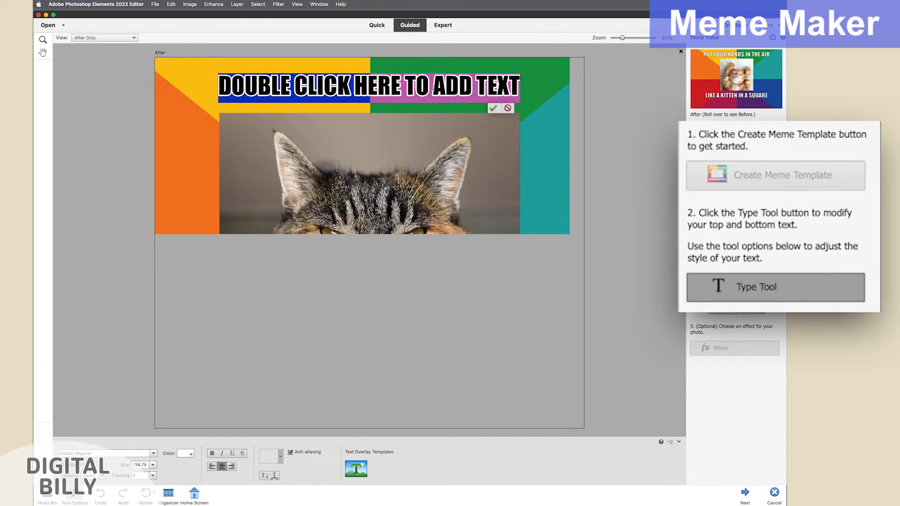
type("DON")
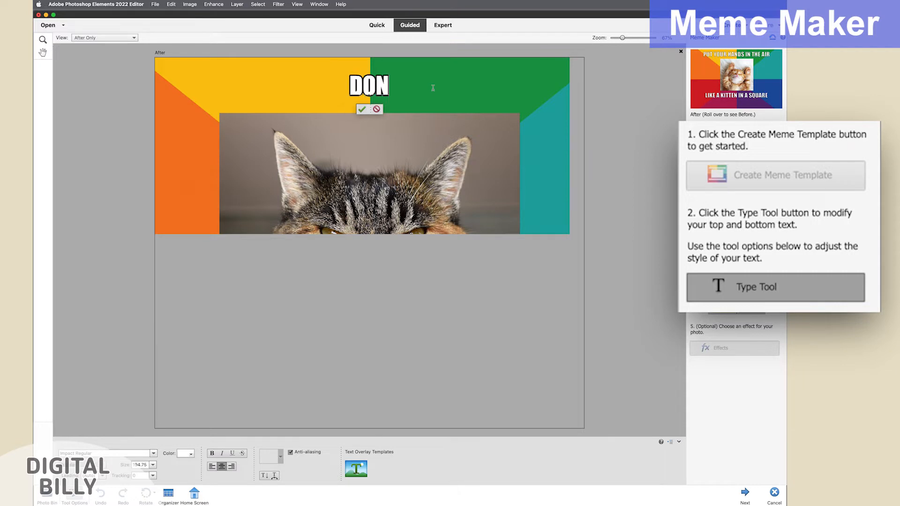
type("'T EVE")
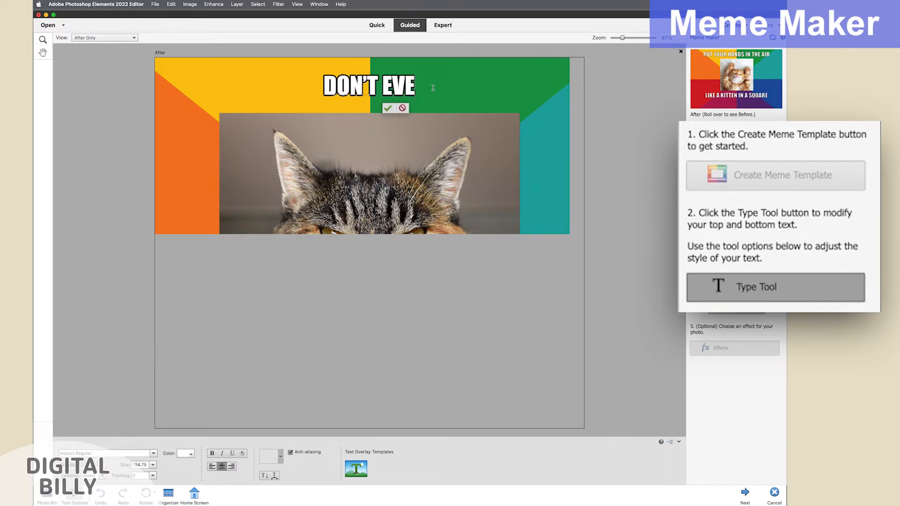
type("N THINK")
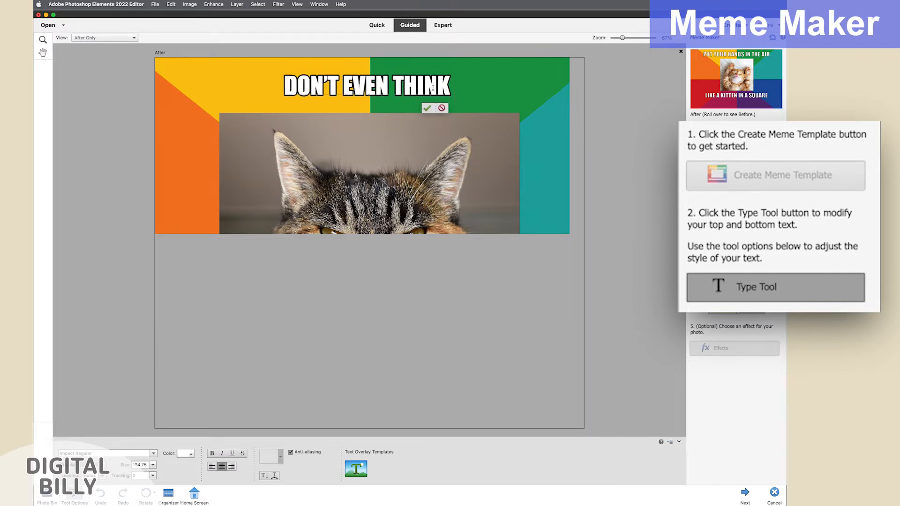
type(" AB")
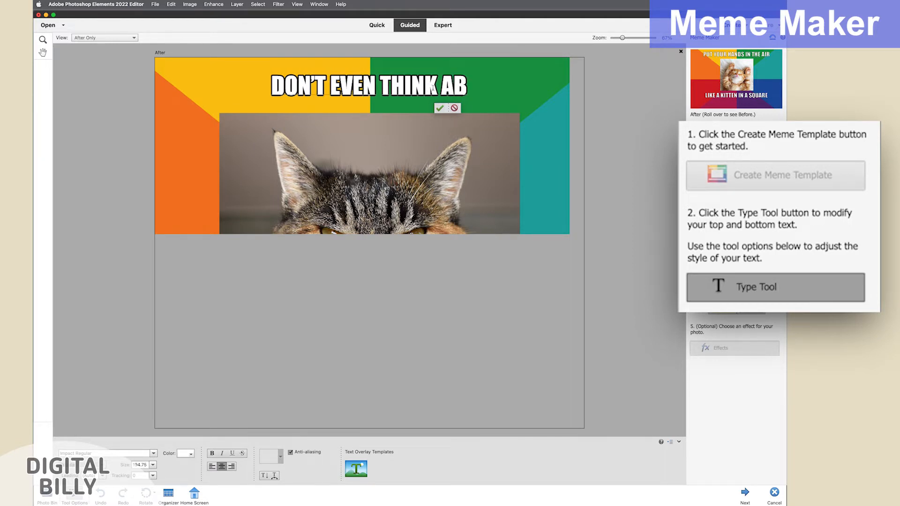
type("OUT")
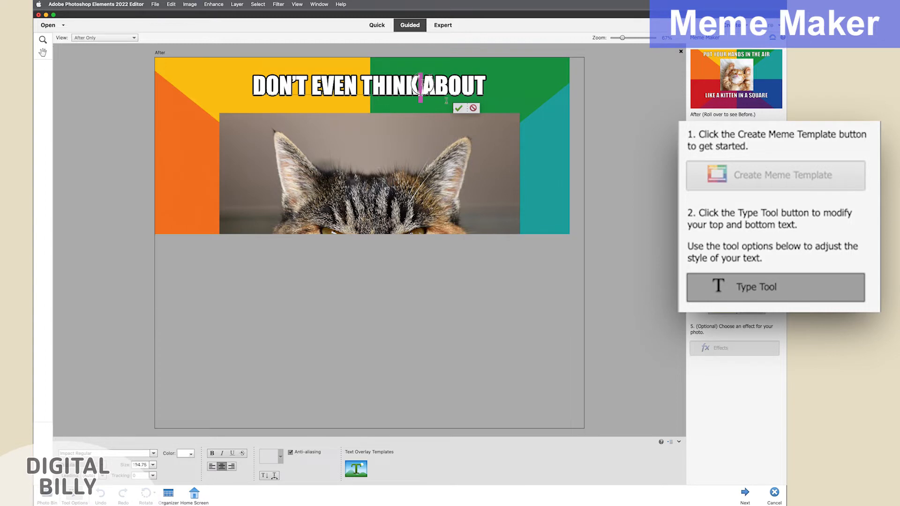
- Replace the meme's bottom placeholder text with "ASKING ME HOW MY DAY IS GOING"
triple_click(401, 402)
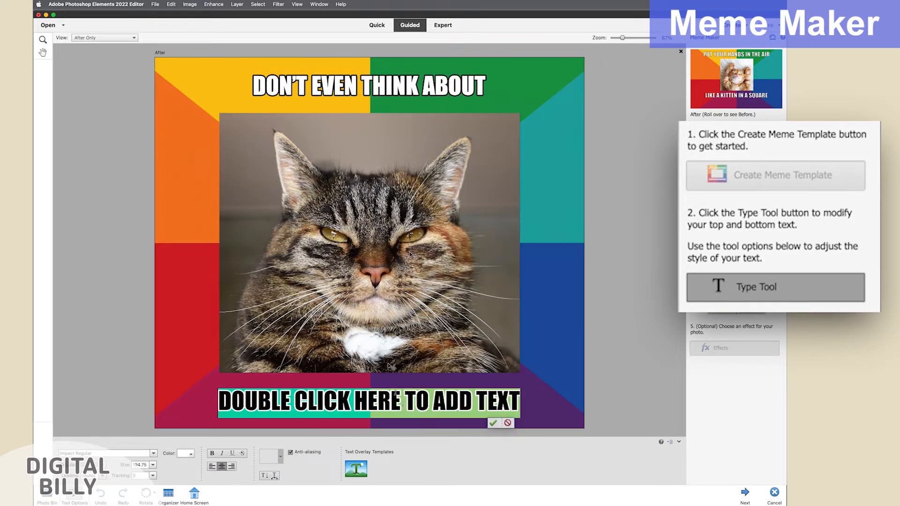
left_click(402, 404)
triple_click(402, 403)
type("ASKING")
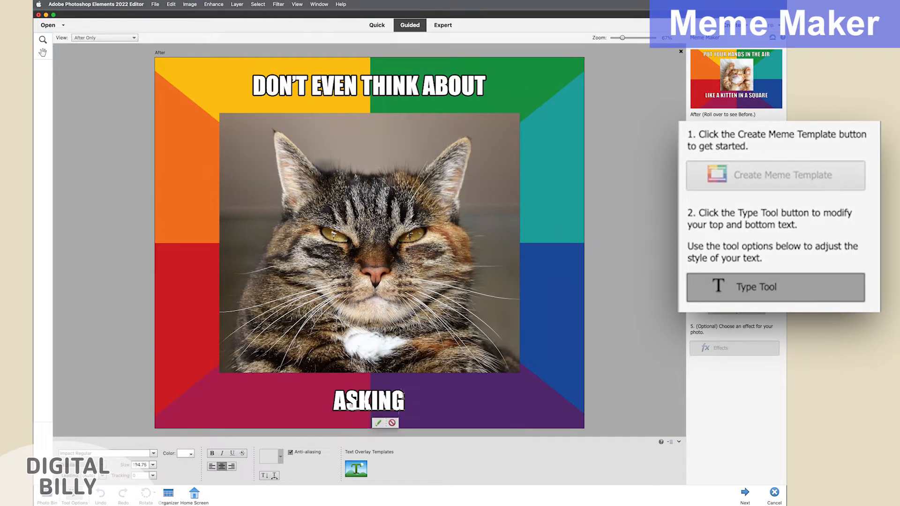
type(" ME HOW MY DAY IS GOING")
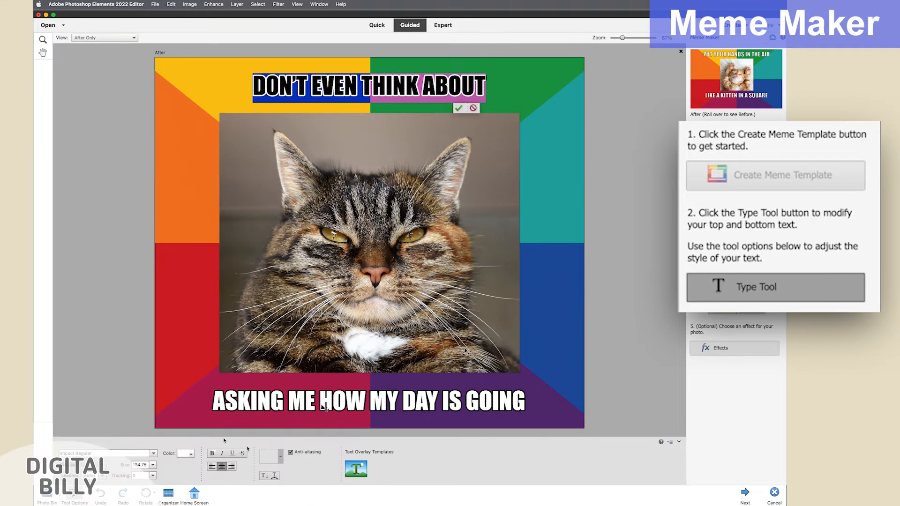
- Increase the font size of the top text until it spans most of the meme's width above the photo
left_click(143, 466)
key("shift+Up")
key("shift+Up")
key("shift+Up")
key("shift+Up")
key("shift+Up")
key("shift+Up")
key("shift+Up")
key("shift+Up")
key("shift+Up")
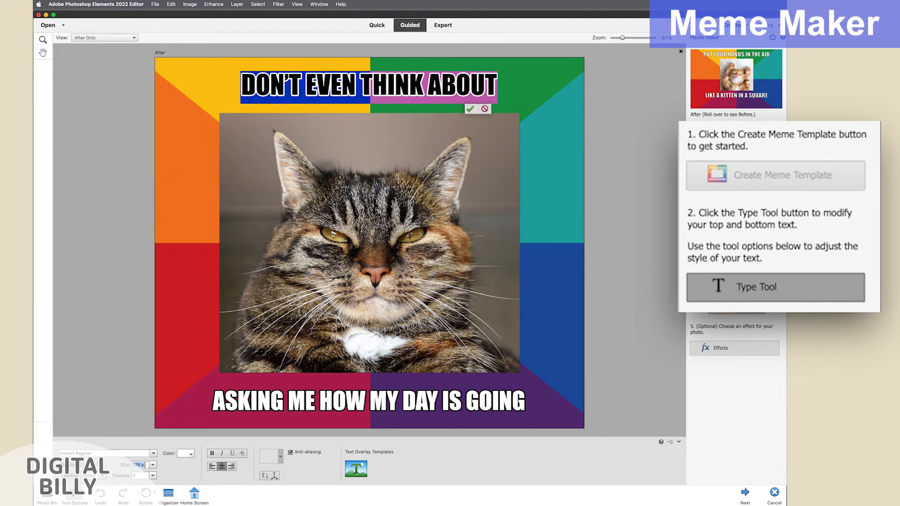
key("shift+Up")
key("shift+Up")
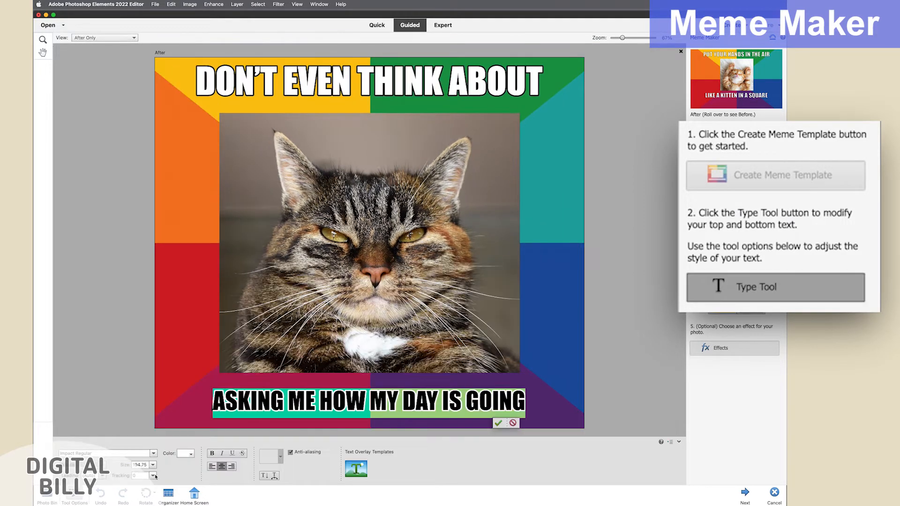
- Increase the font size of the bottom text until it spans nearly the meme's full width, and commit it
key("shift+Up")
key("shift+Up")
key("shift+Up")
key("shift+Up")
key("shift+Up")
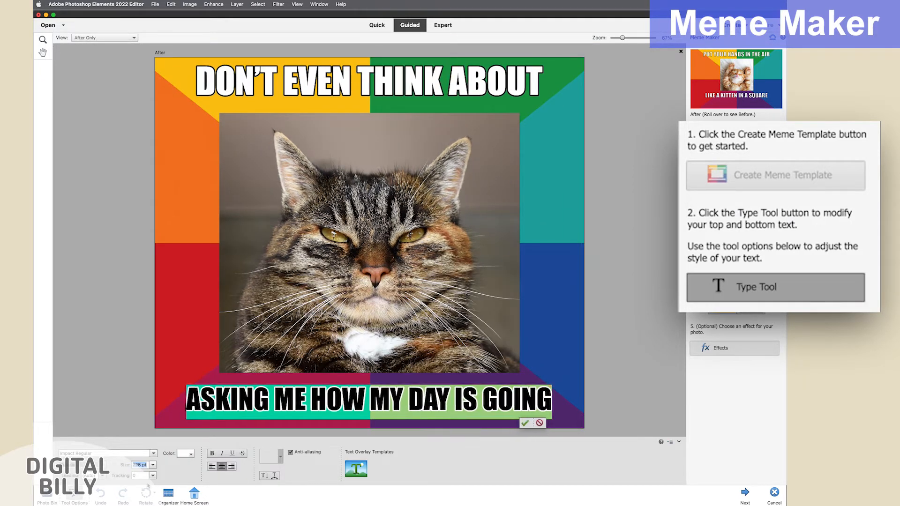
left_click(539, 423)
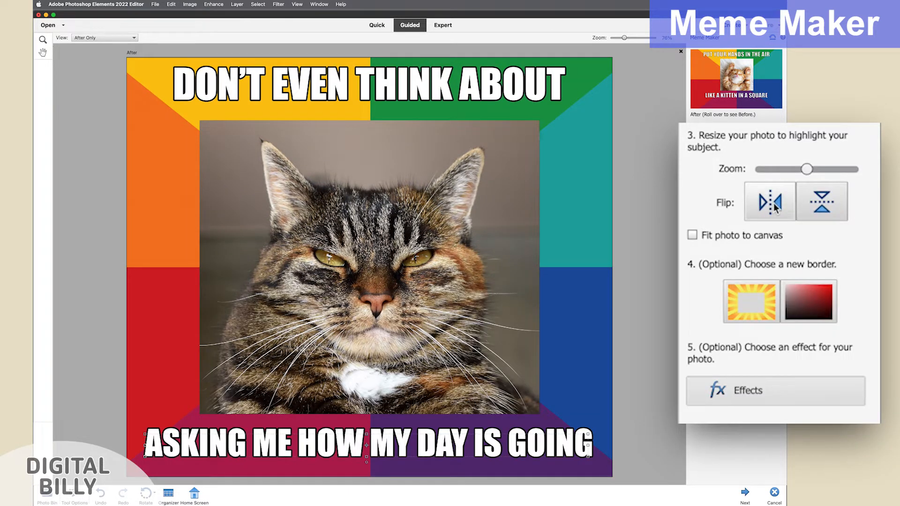
- Enlarge the cat photo inside its frame until the face fills the frame from side to side
left_click_drag(807, 169, 831, 173)
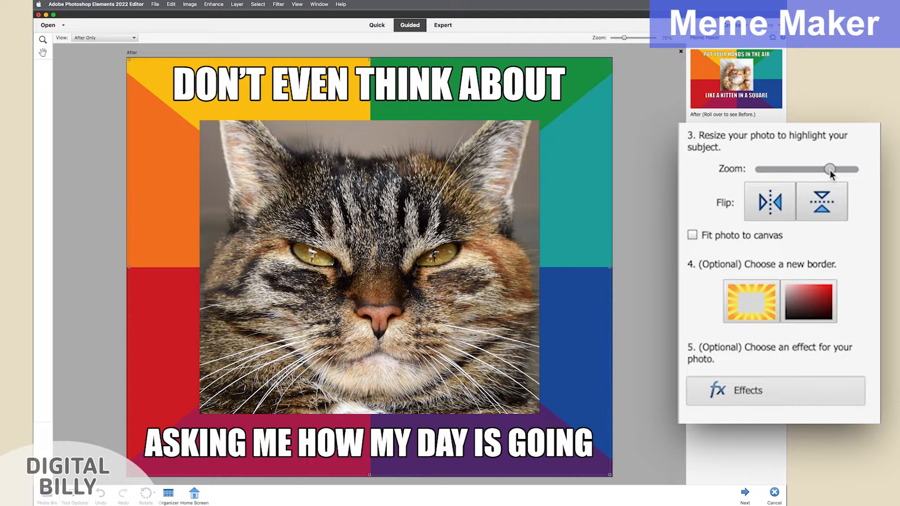
left_click_drag(829, 170, 835, 170)
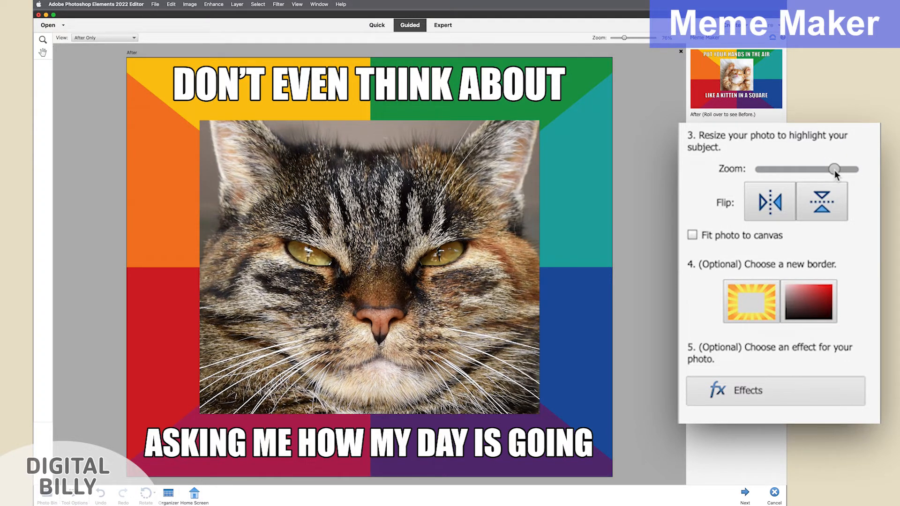
- Try flipping the cat photo horizontally and vertically, reversing each flip
left_click(767, 218)
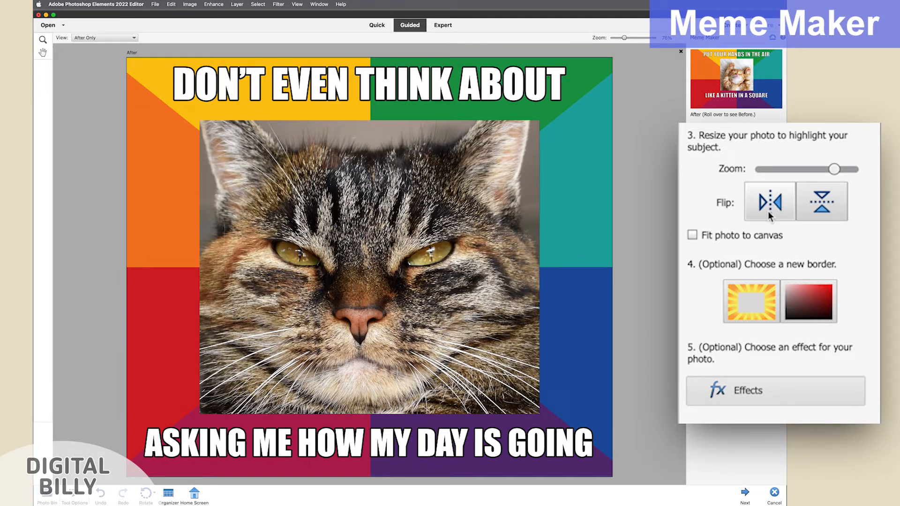
left_click(769, 216)
left_click(816, 212)
left_click(816, 212)
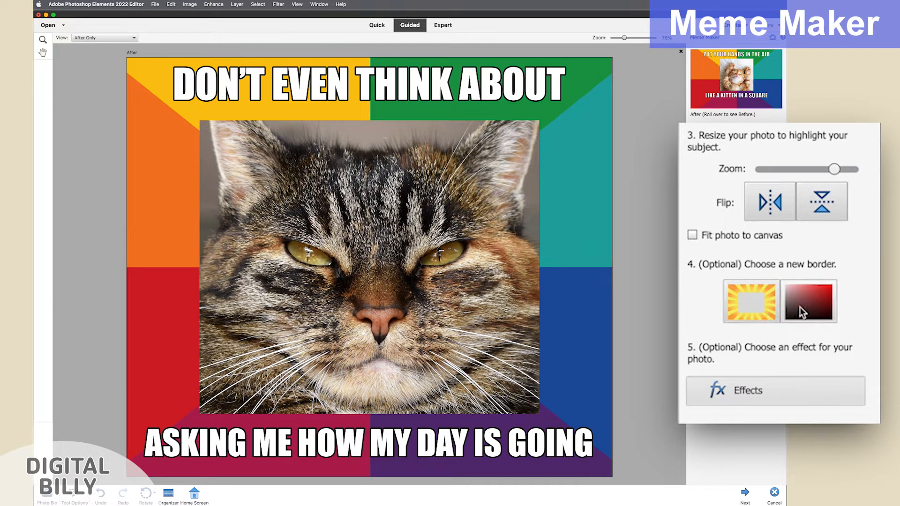
- Fill the meme's border with solid white, ffffff
left_click(801, 311)
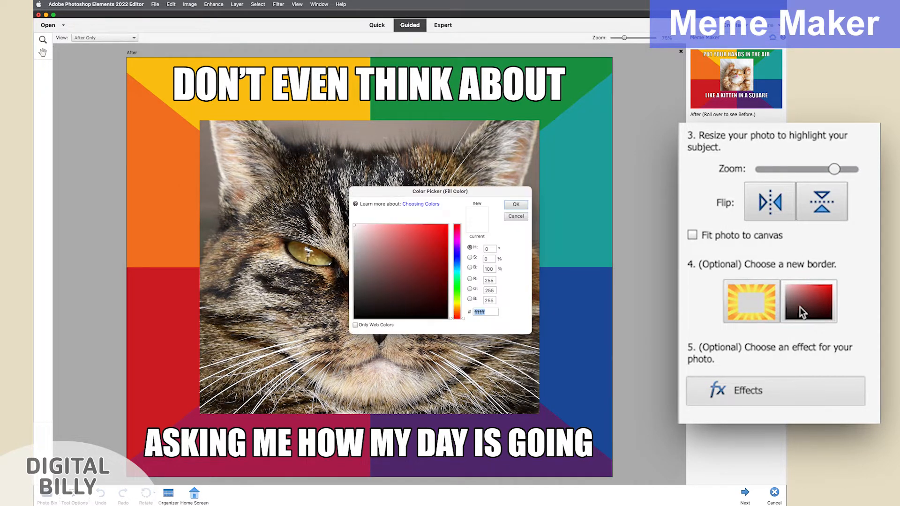
left_click(516, 204)
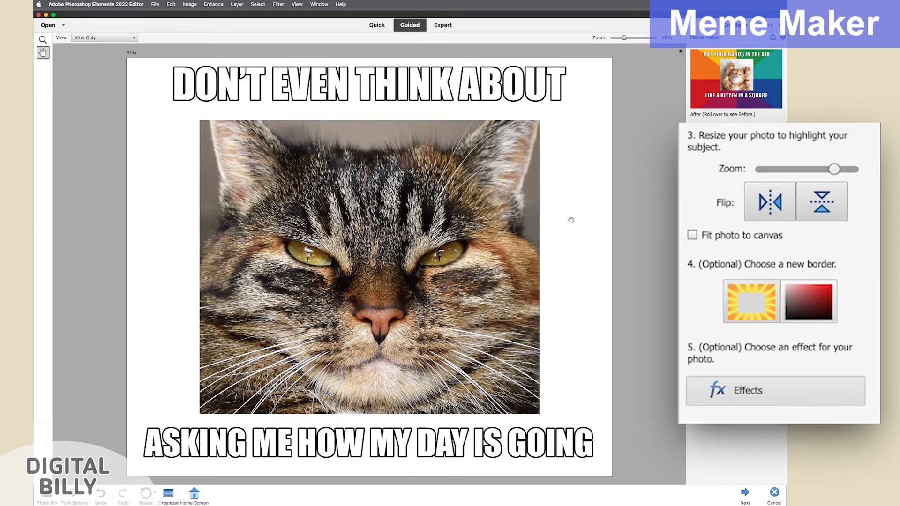
- Preview the red-and-blue and light blue ray border presets, and apply the dark blue concentric-circle preset
left_click(762, 313)
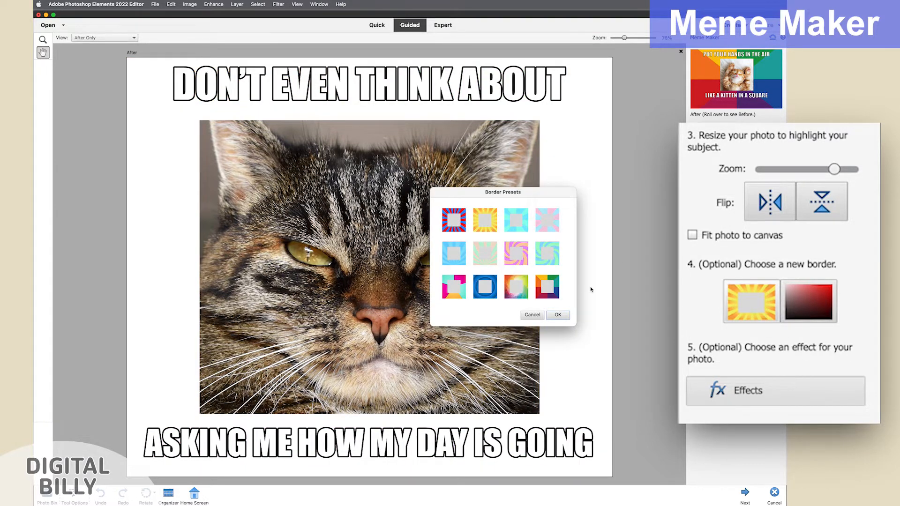
left_click(452, 227)
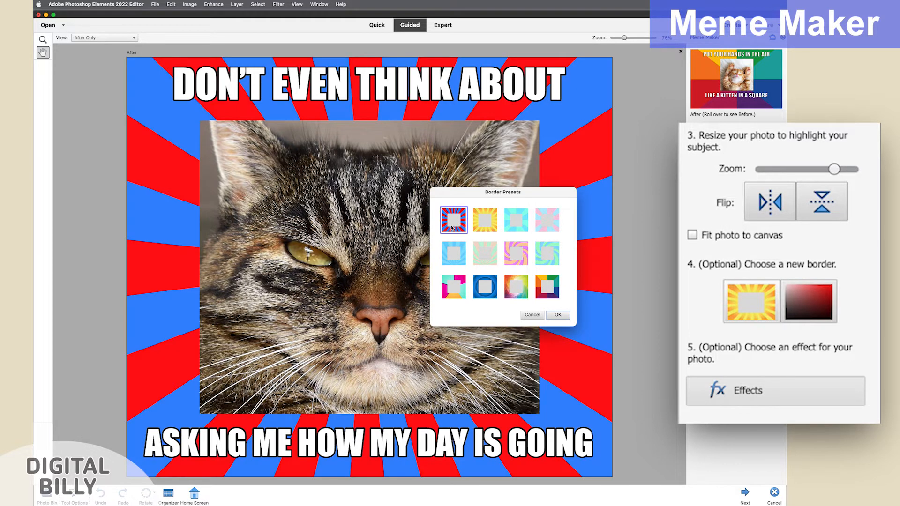
left_click(461, 262)
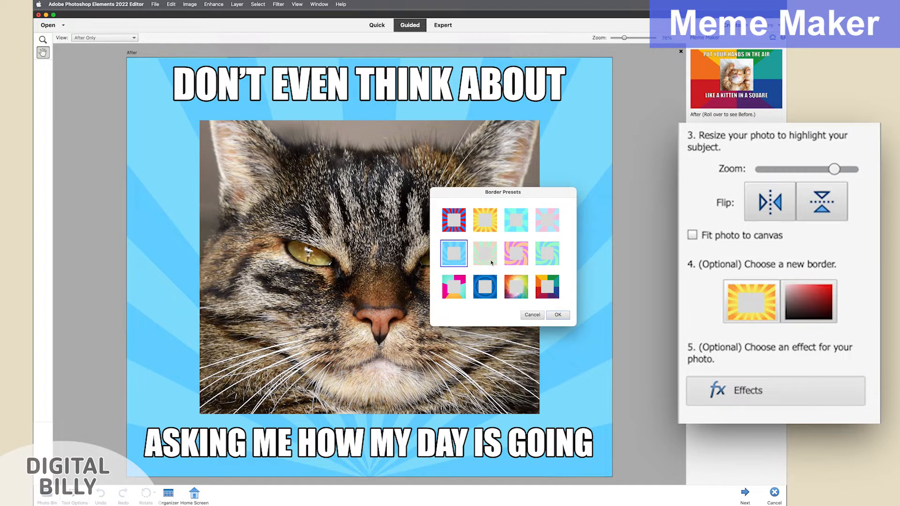
left_click(493, 290)
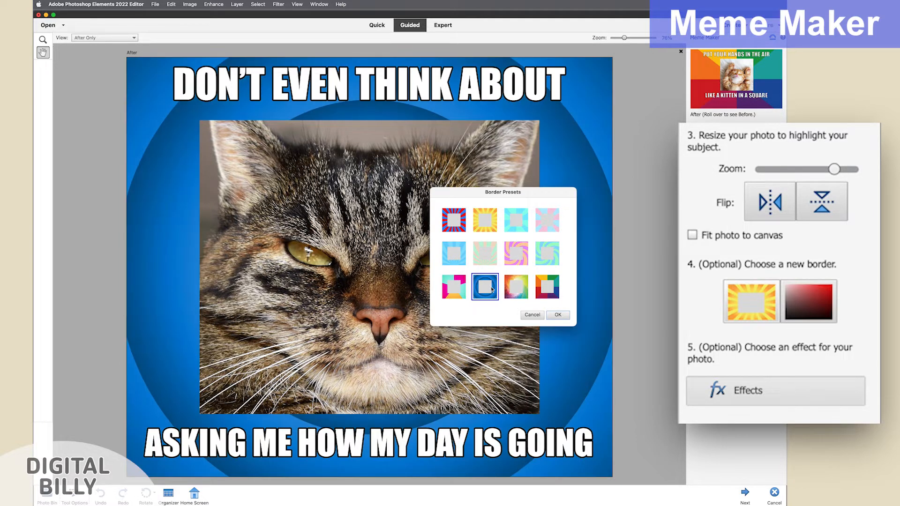
left_click(558, 315)
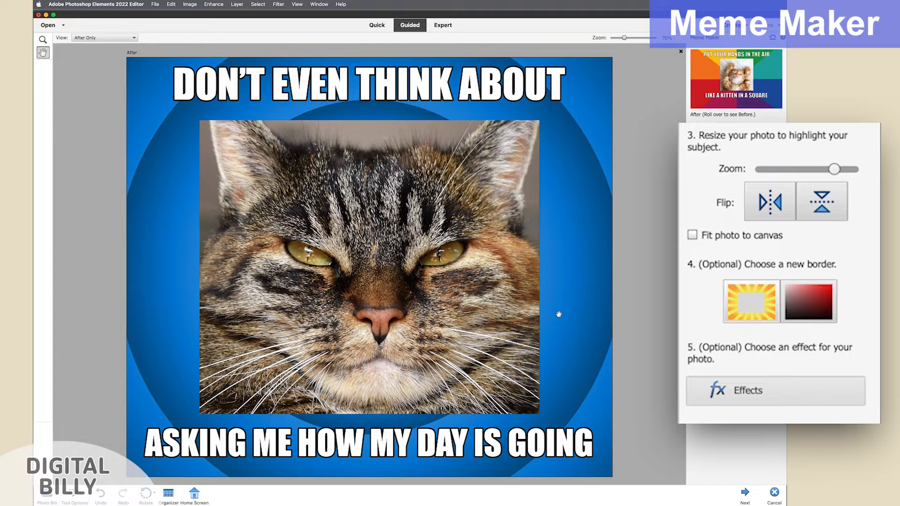
- Apply the muted, black-and-white, yellow-and-purple and red-tinted vignette effects to the cat photo one after another
left_click(722, 350)
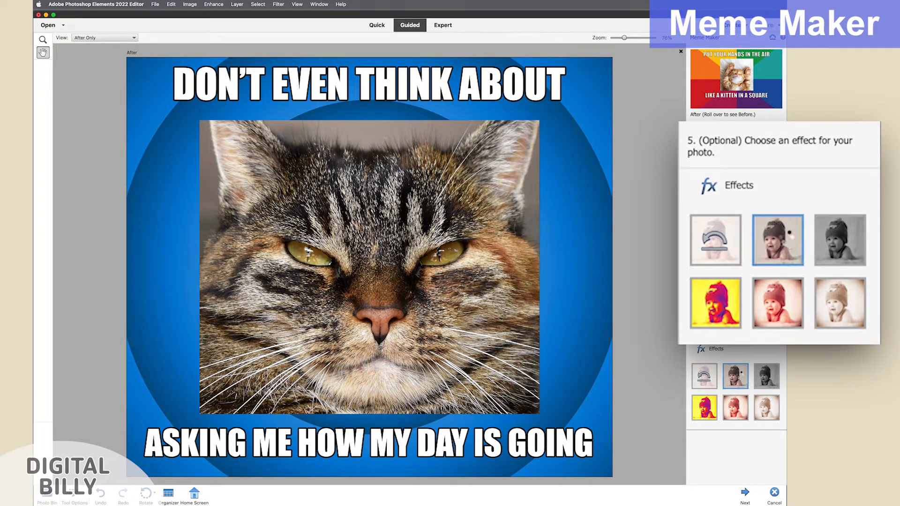
left_click(739, 377)
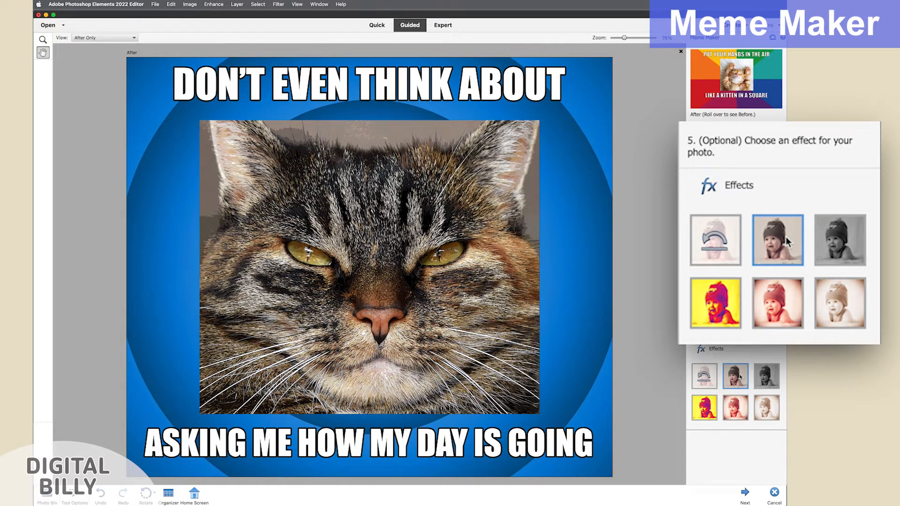
left_click(766, 377)
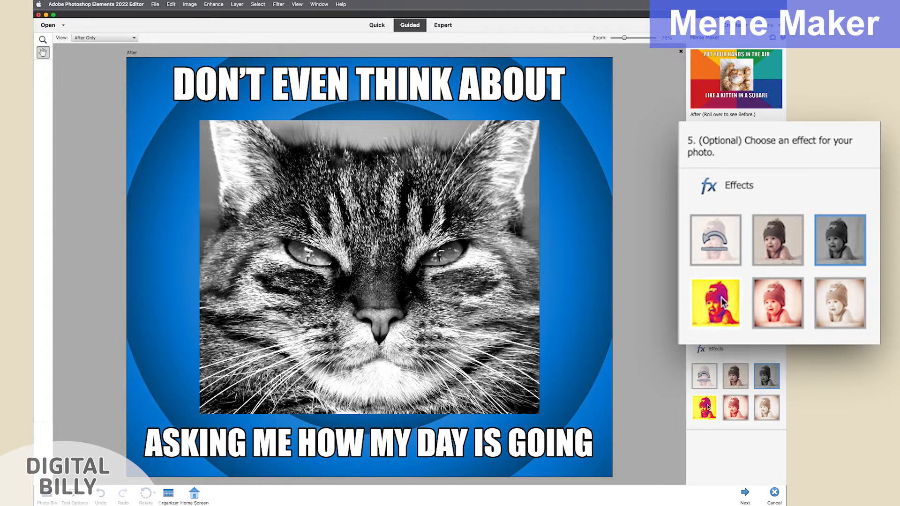
left_click(708, 407)
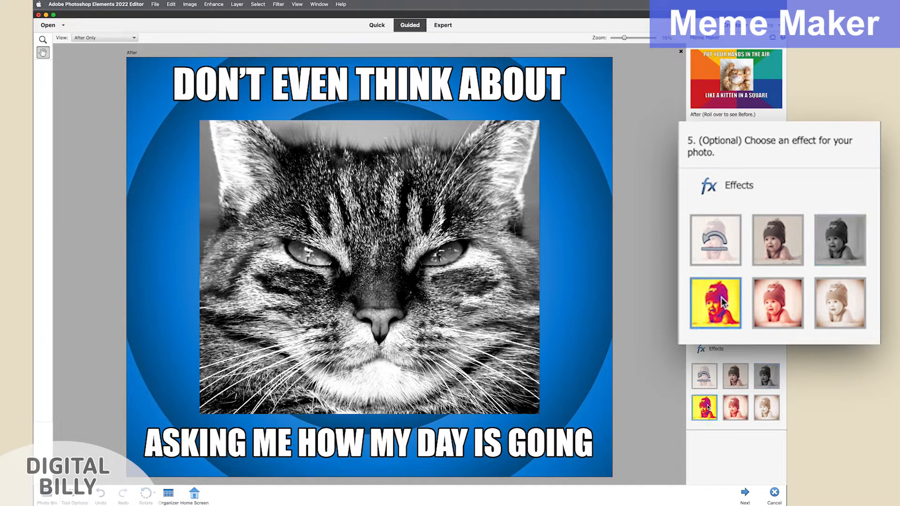
left_click(733, 408)
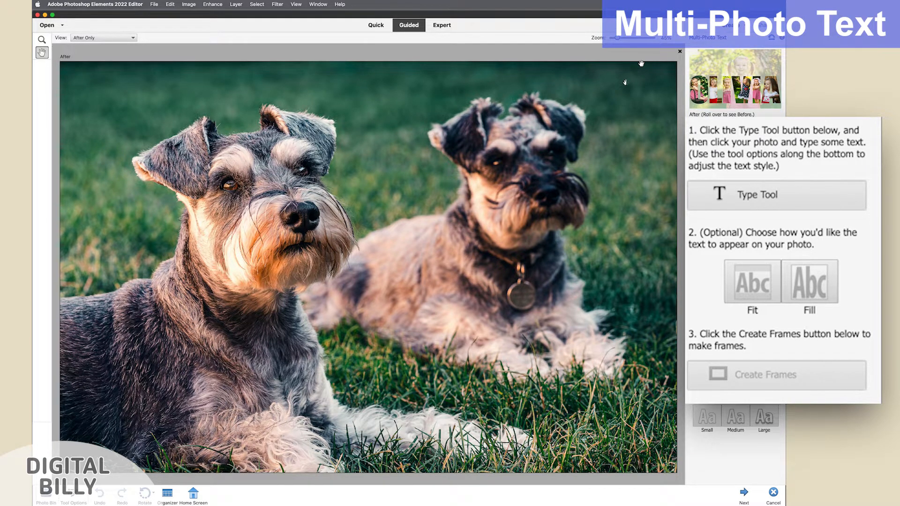
- Add the text "DOGS" to the photo of the two schnauzers and scale it with the Fit option
left_click(721, 201)
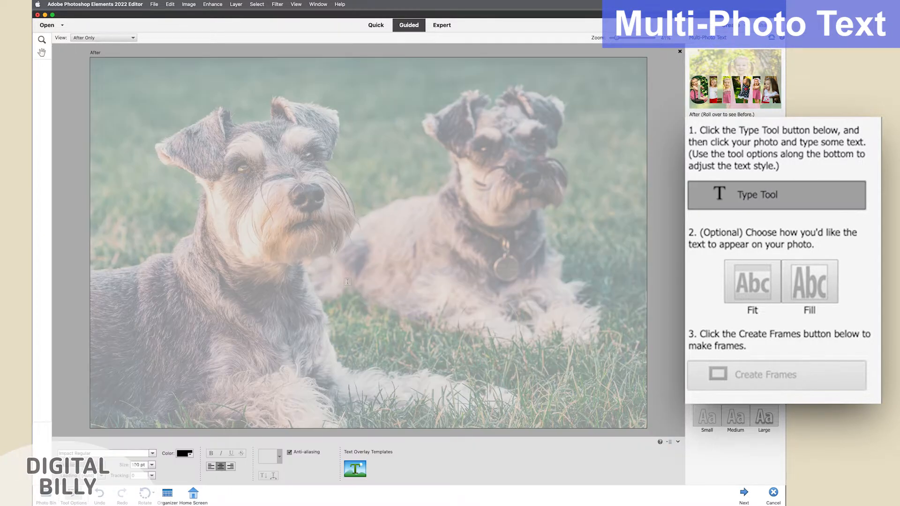
left_click(348, 282)
type("DOGS")
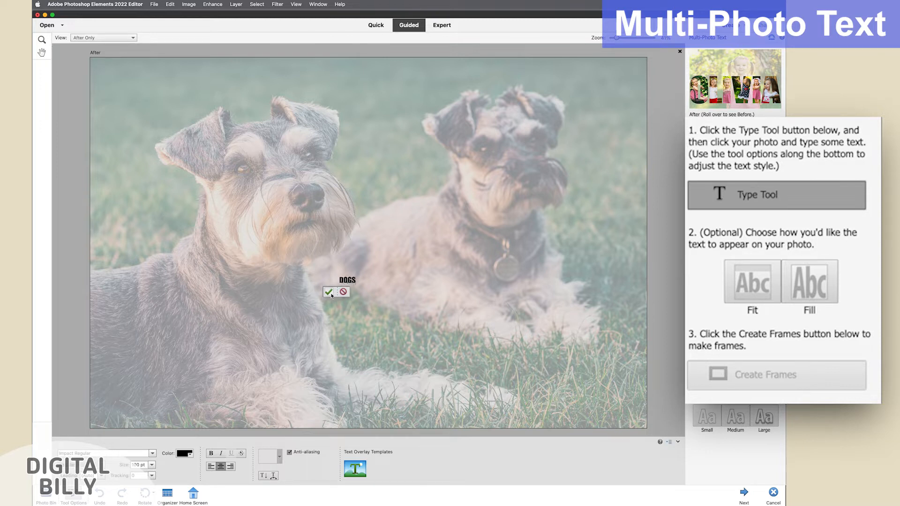
left_click(329, 292)
left_click(750, 294)
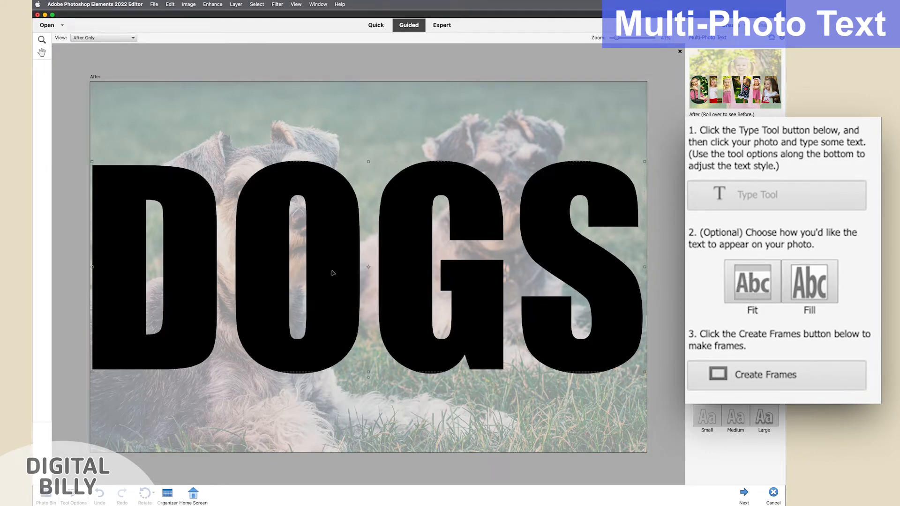
- Move the DOGS text down to the lower part of the photo and create frames from its letters
left_click_drag(331, 276, 334, 335)
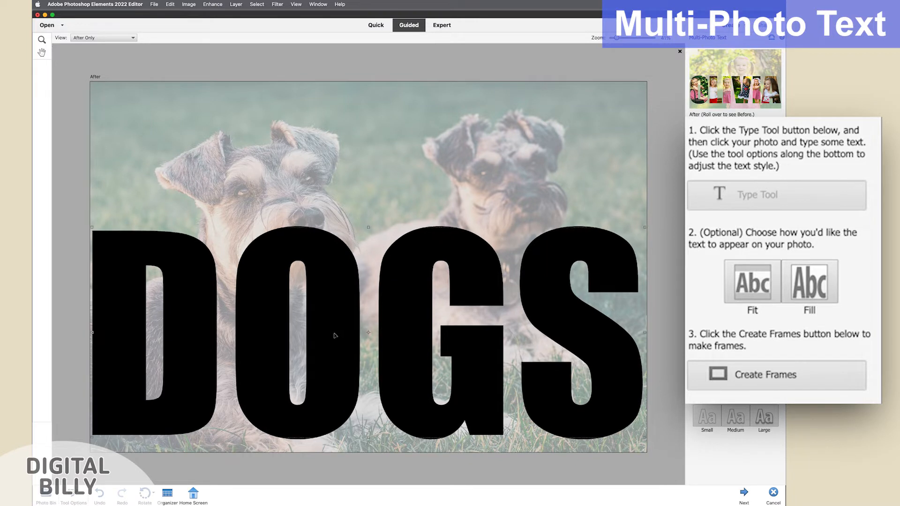
left_click(696, 383)
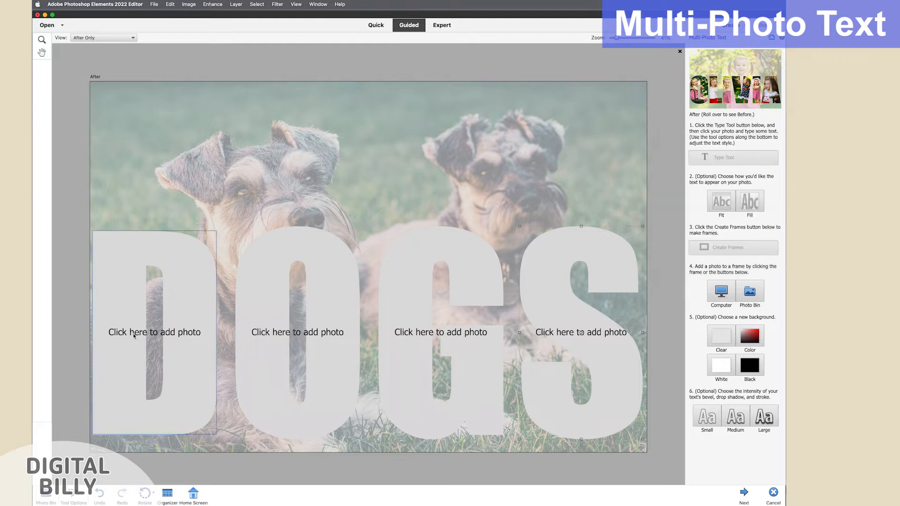
- Place the brown dog photo ending in 3714060.jpg in the letter D, shift it left and enlarge it slightly
left_click(134, 335)
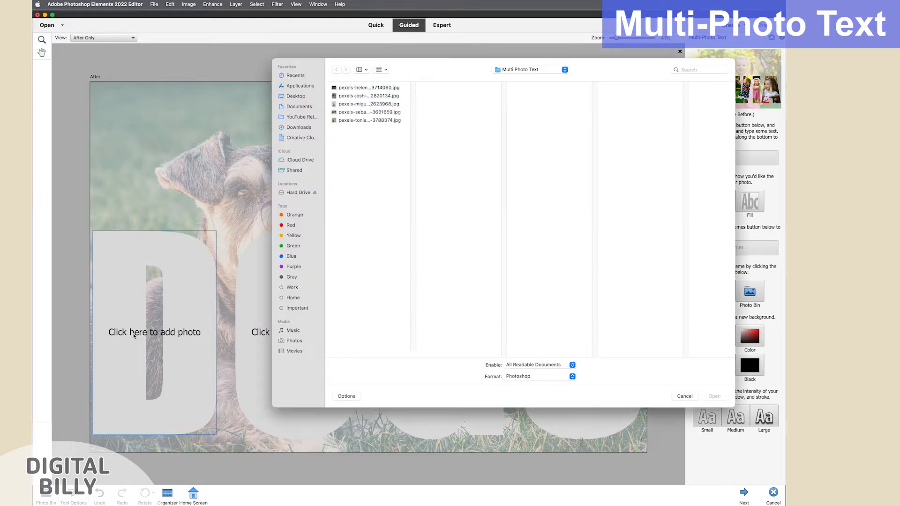
left_click(360, 88)
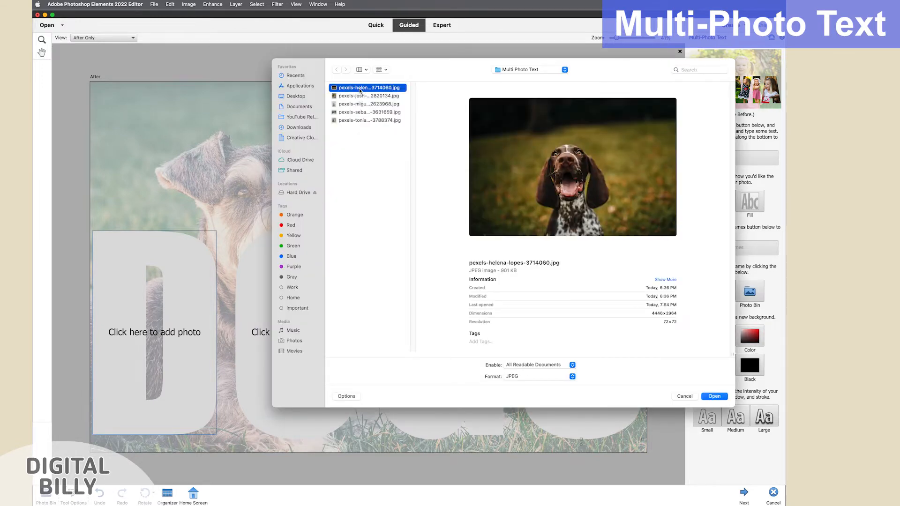
left_click(713, 396)
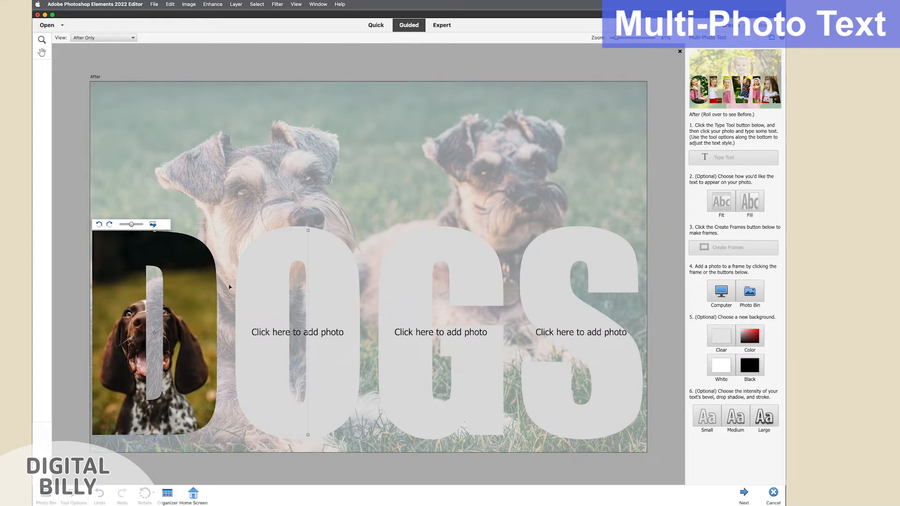
left_click_drag(125, 255, 102, 256)
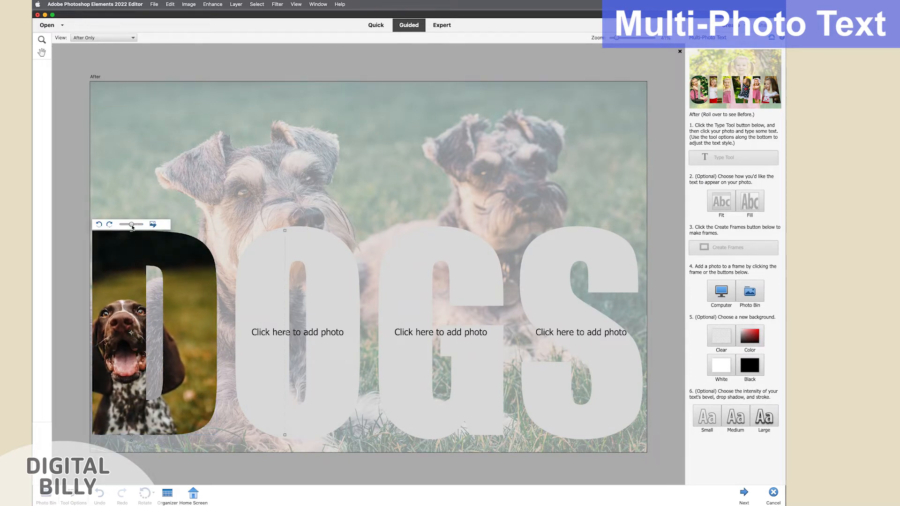
left_click_drag(132, 228, 134, 228)
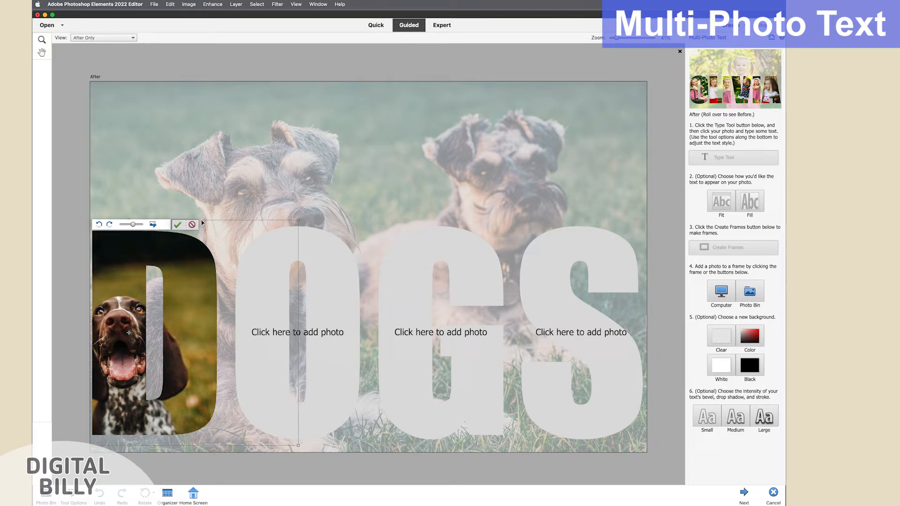
left_click(177, 224)
- Place the black-and-white puppy photo ending in 2820134.jpg in the letter O
left_click(328, 334)
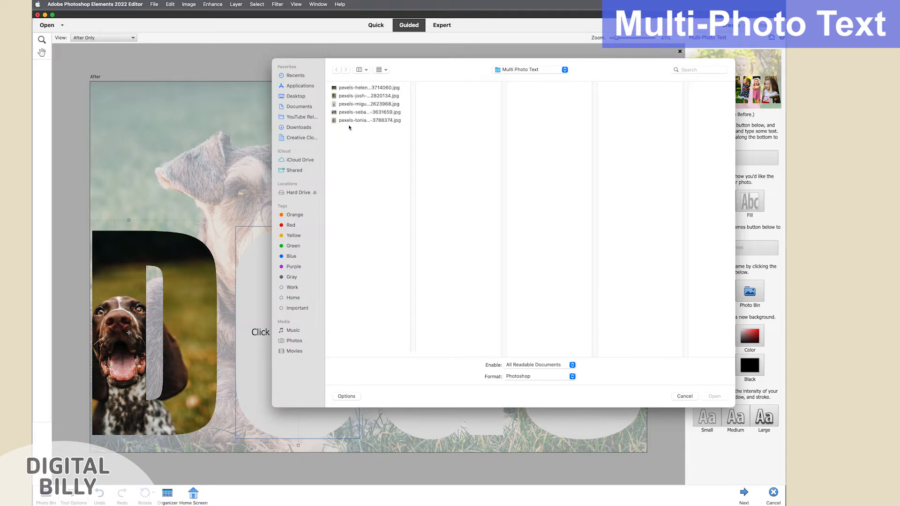
left_click(351, 96)
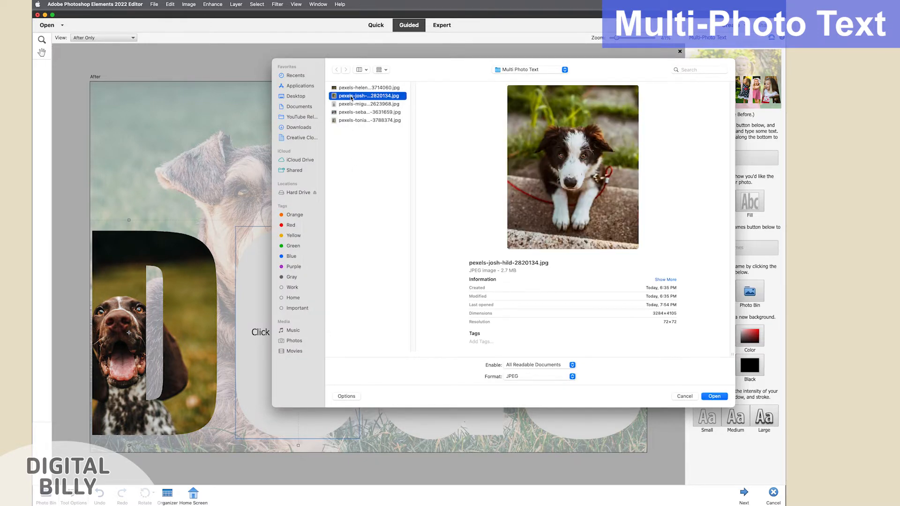
left_click(711, 397)
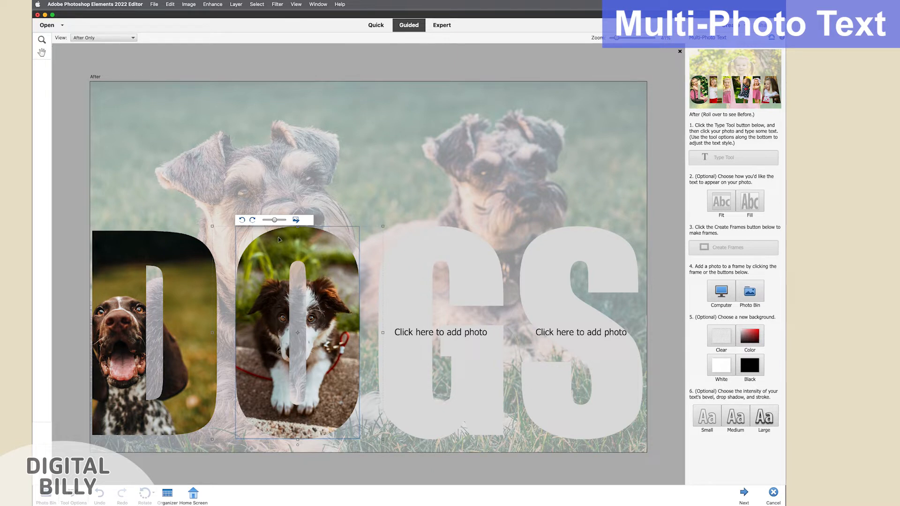
- Place the photo ending in 2623968.jpg in the letter G, enlarge it slightly and shift it up and left
left_click(439, 332)
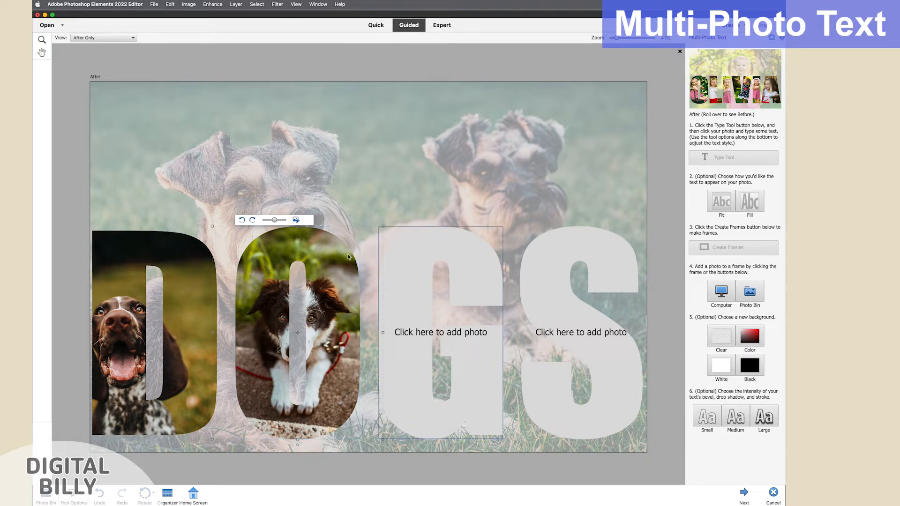
left_click(368, 104)
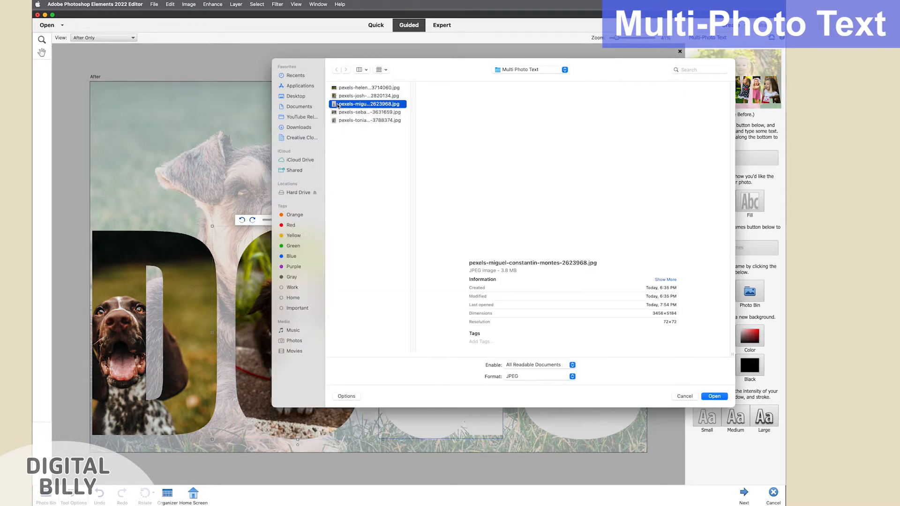
left_click(726, 396)
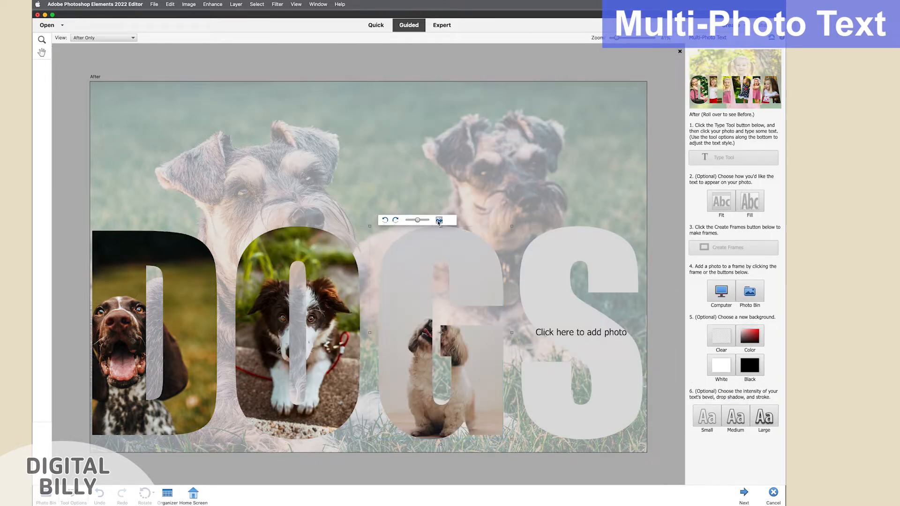
left_click_drag(417, 220, 421, 220)
left_click_drag(420, 328, 404, 314)
- Place the beach dog photo ending in 3788374.jpg in the letter S, enlarge it slightly and shift it left
left_click(576, 329)
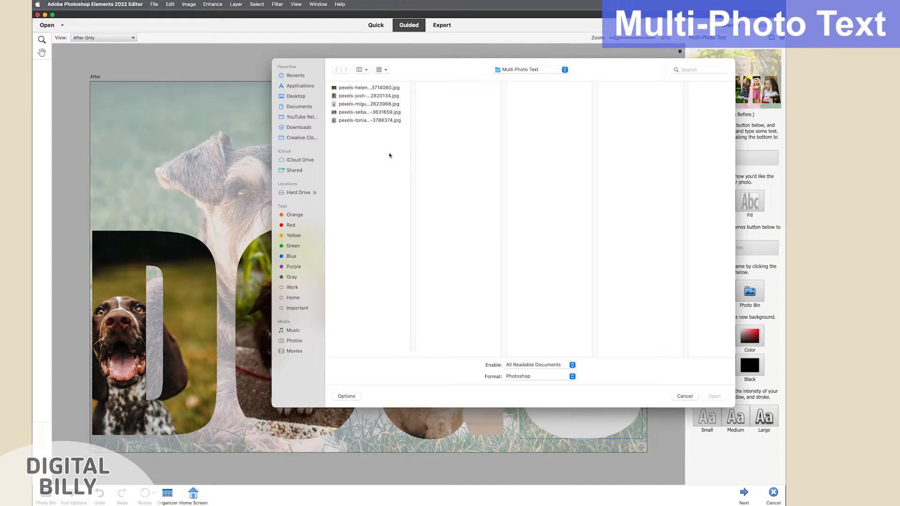
left_click(370, 121)
left_click(372, 112)
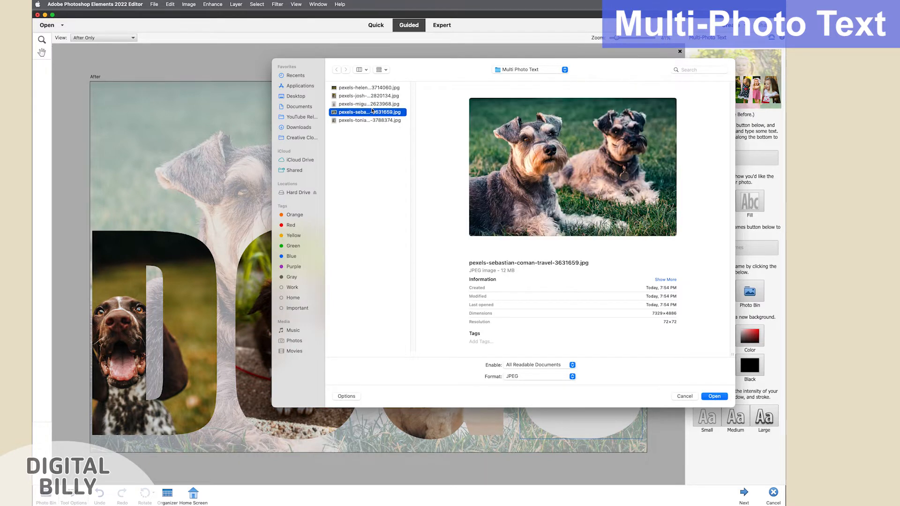
left_click(375, 120)
left_click(713, 396)
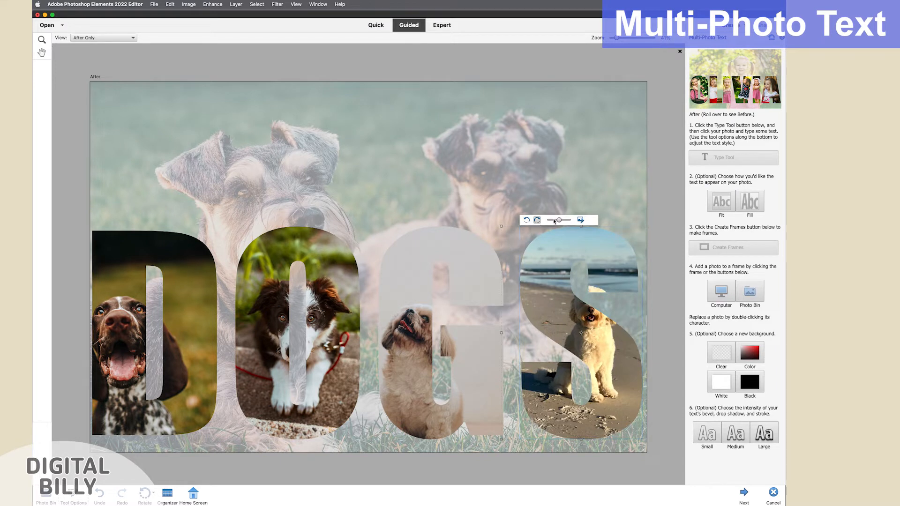
left_click_drag(559, 219, 562, 219)
left_click_drag(563, 309, 531, 320)
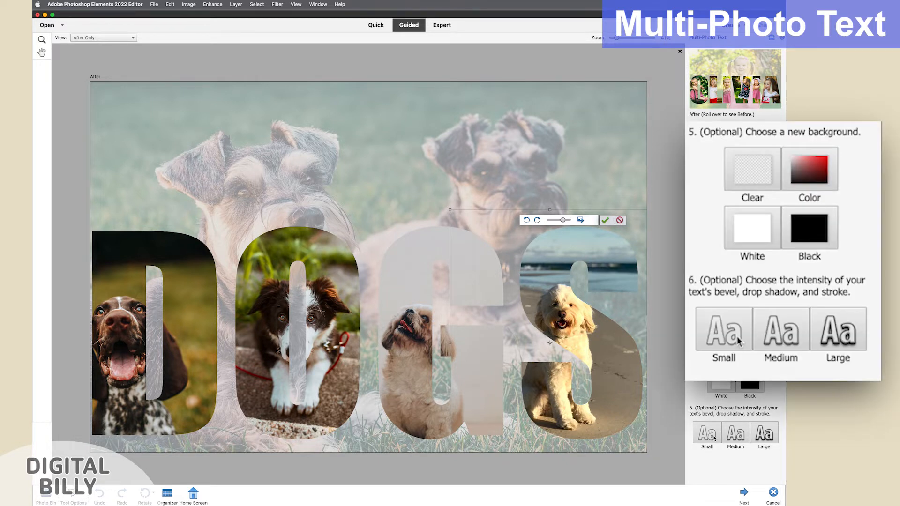
left_click(604, 221)
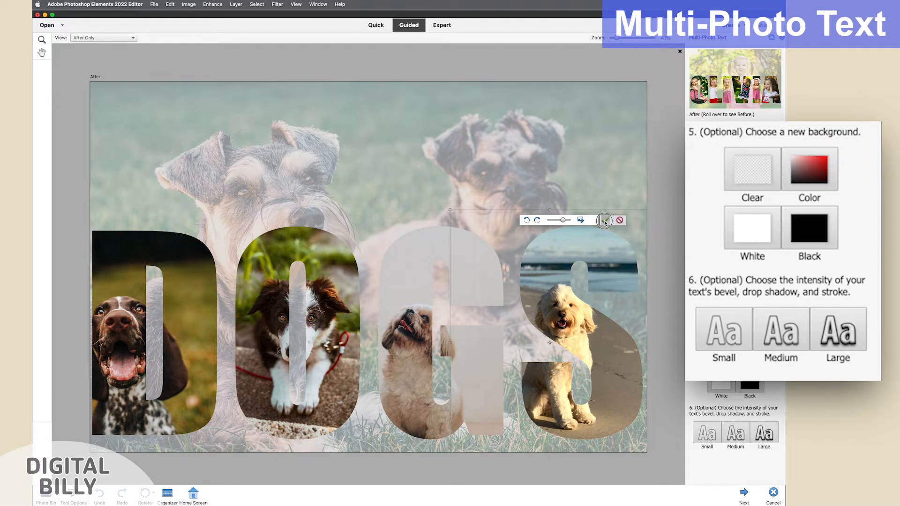
- Try the Small bevel, shadow and stroke intensity on the letters, apply Large instead and continue the result in Expert mode
left_click(711, 439)
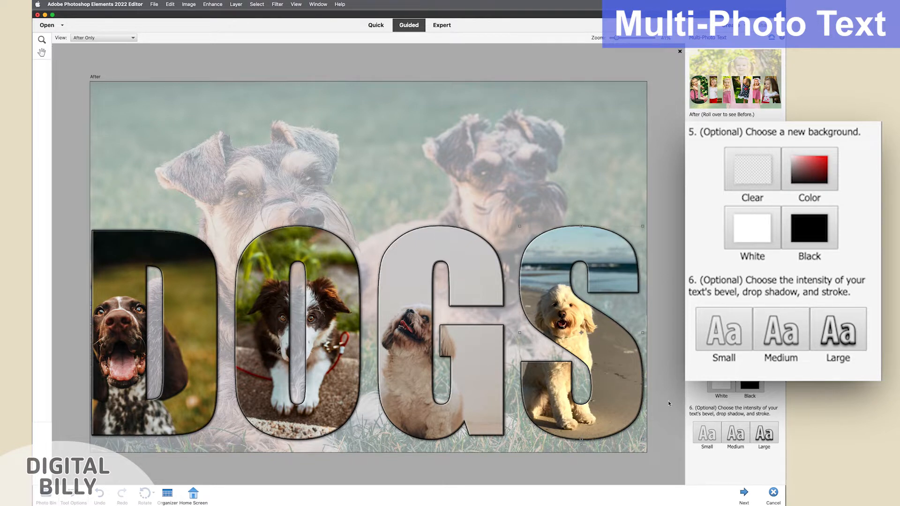
left_click(766, 436)
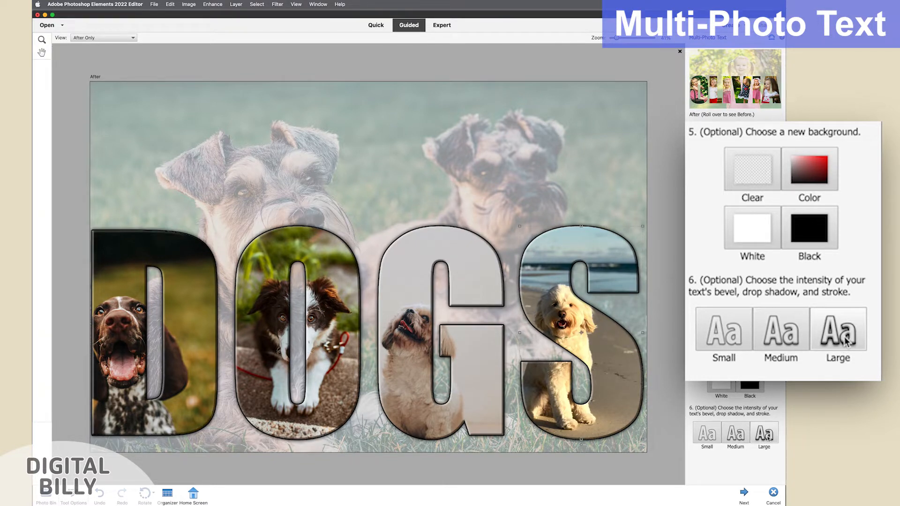
left_click(743, 495)
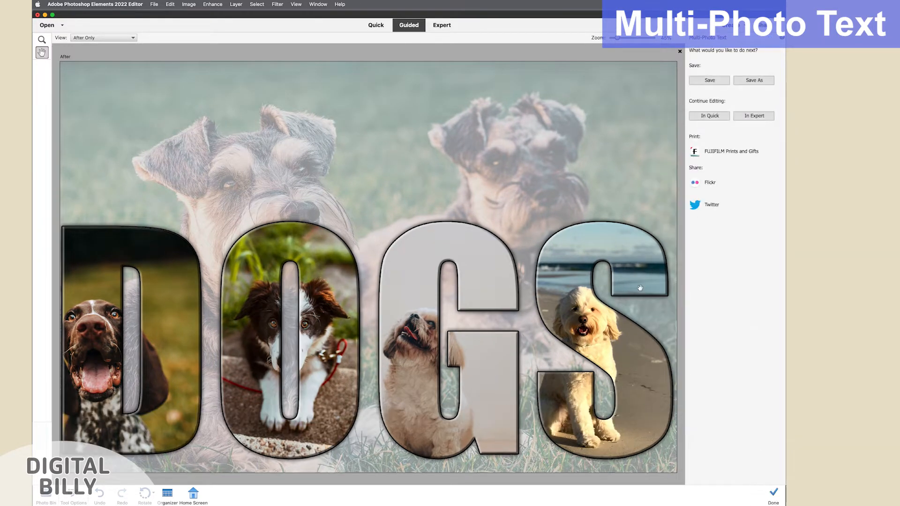
left_click(737, 117)
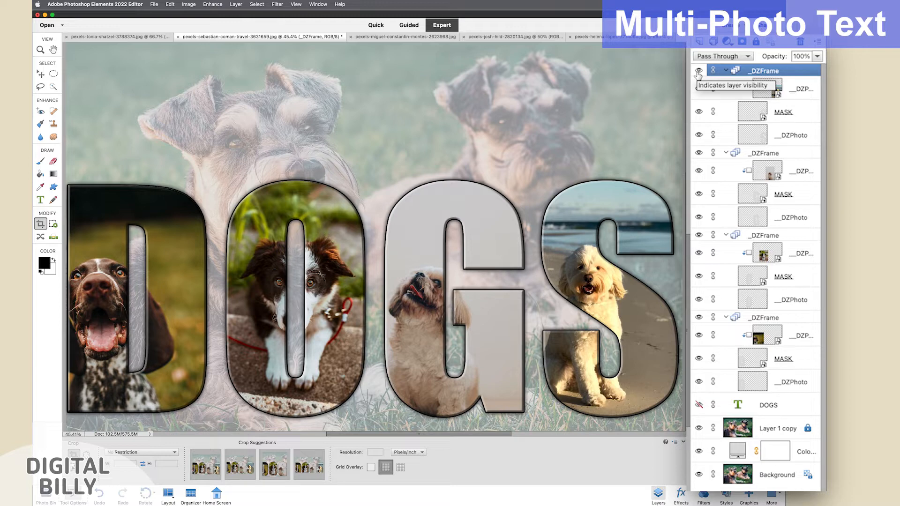
- Inspect the layer structure by hiding the S frame's photo and mask layers, the S and G frame groups, and the color fill layer
left_click(698, 89)
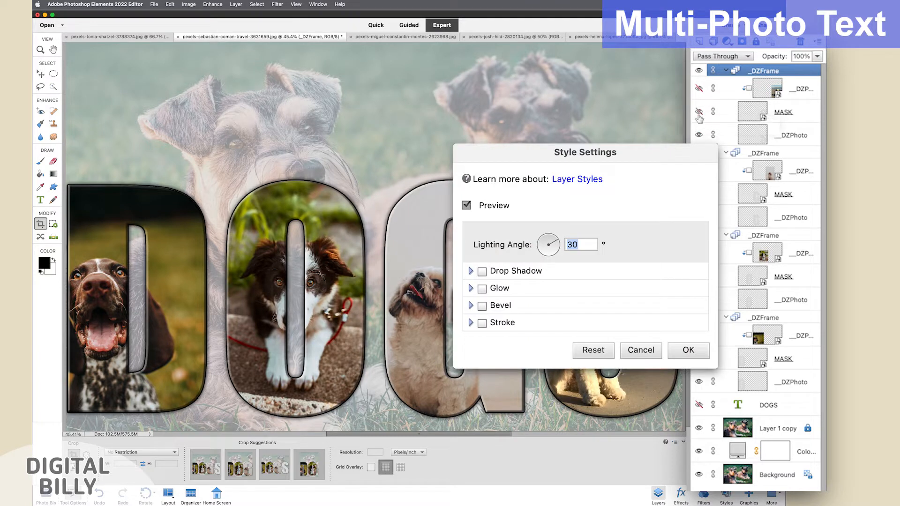
left_click(699, 135)
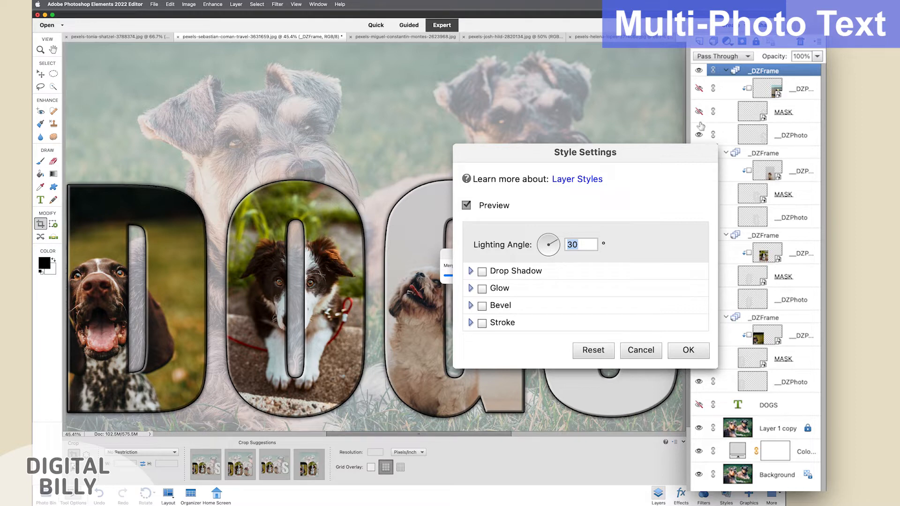
left_click(699, 71)
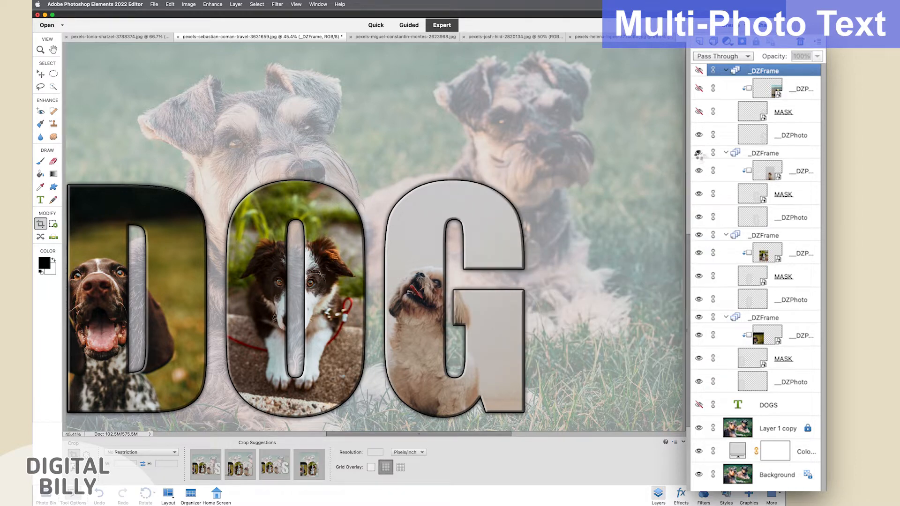
left_click(699, 153)
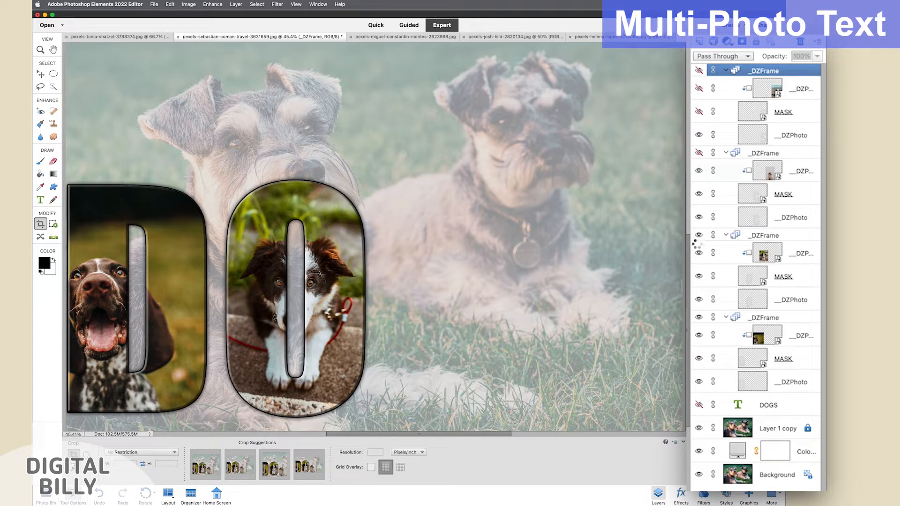
left_click(699, 451)
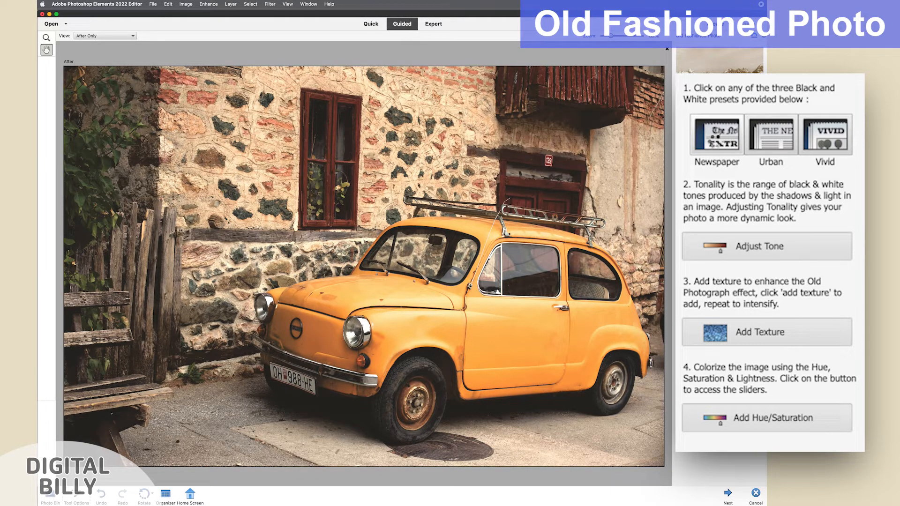
- Compare the Newspaper, Urban and Vivid black-and-white presets on the yellow car photo and apply Newspaper
left_click(715, 146)
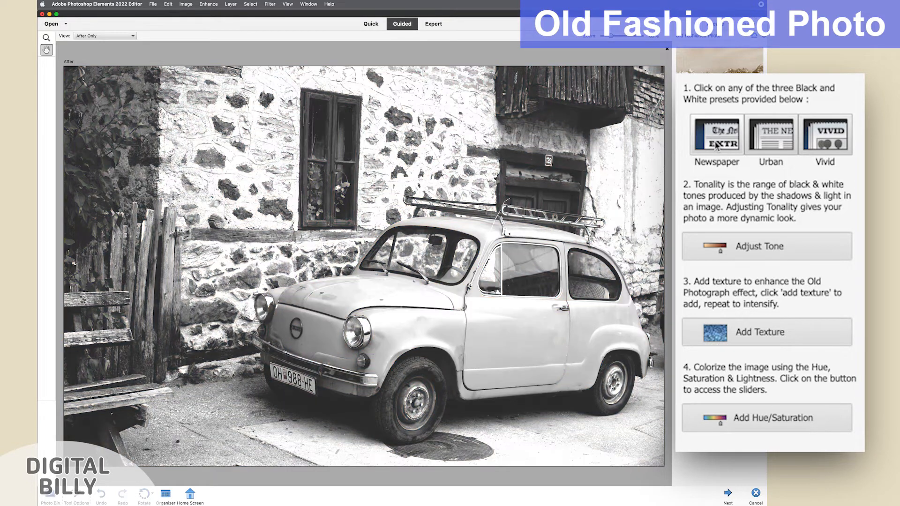
left_click(760, 146)
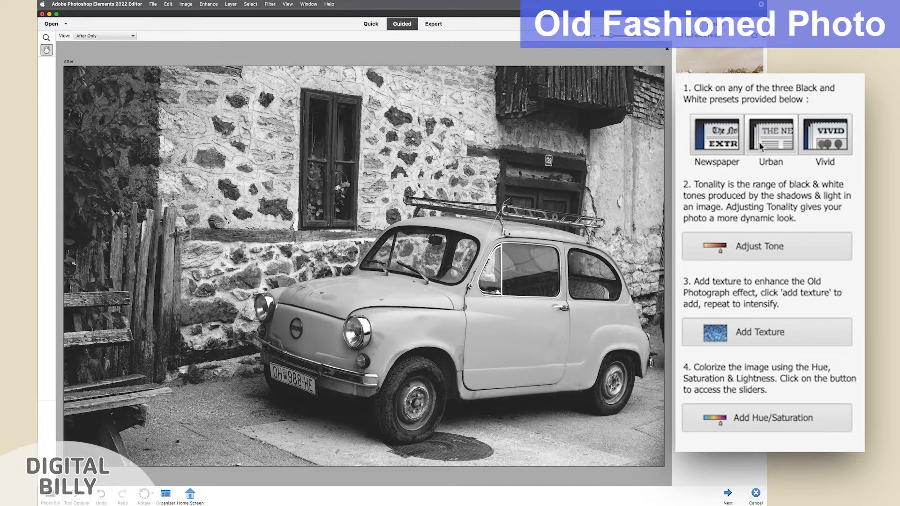
left_click(830, 144)
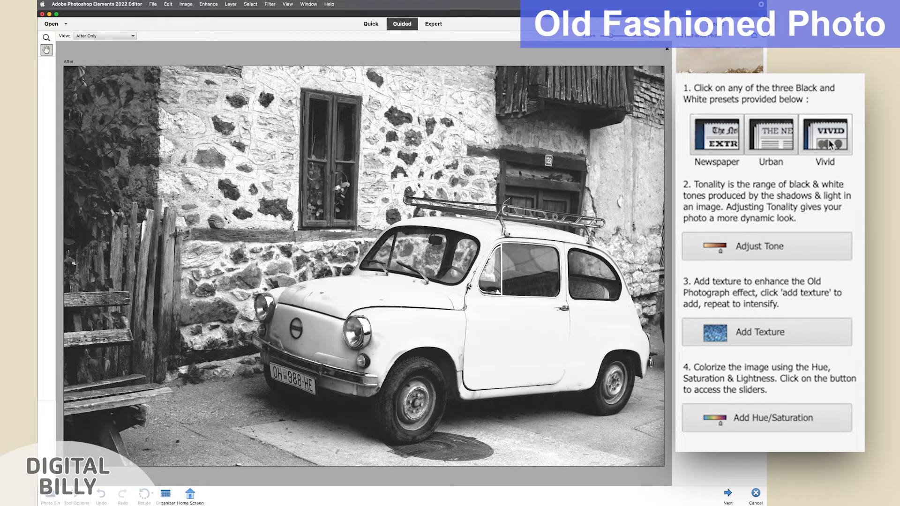
left_click(708, 149)
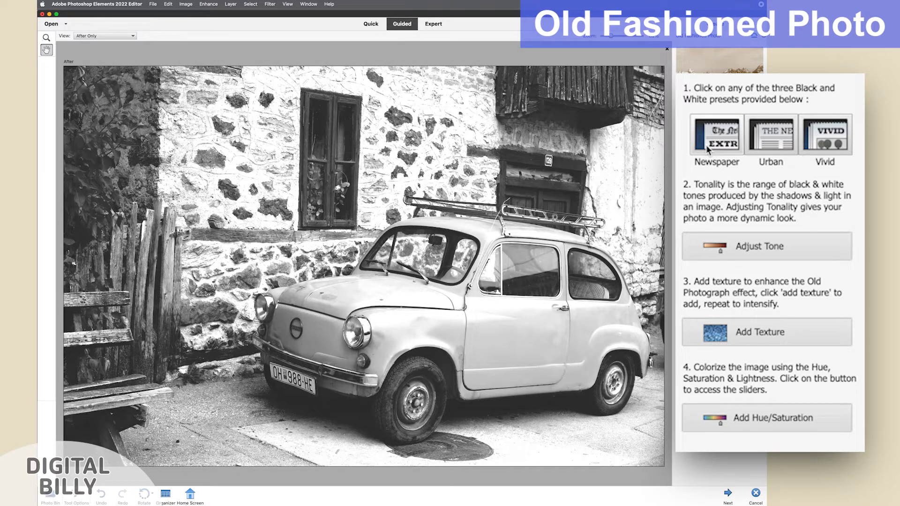
- Adjust the tone of the black-and-white car photo and add texture to it
left_click(726, 259)
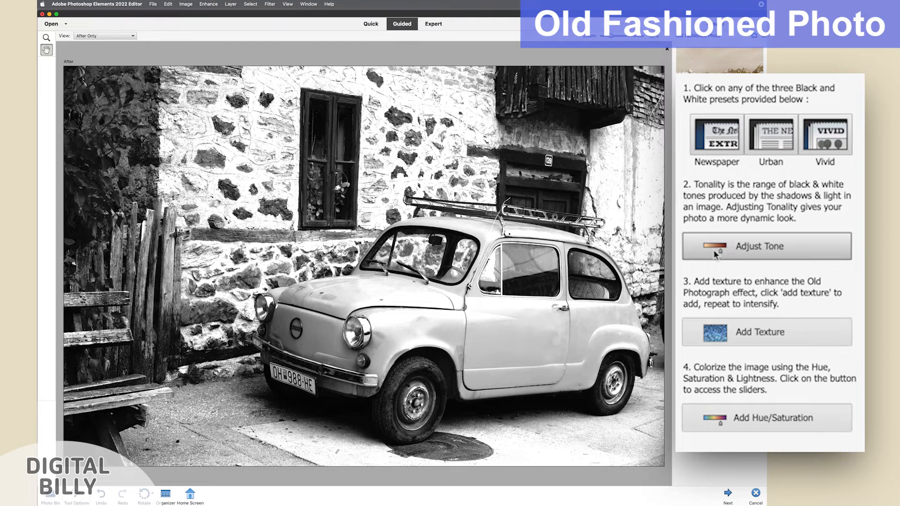
left_click(744, 331)
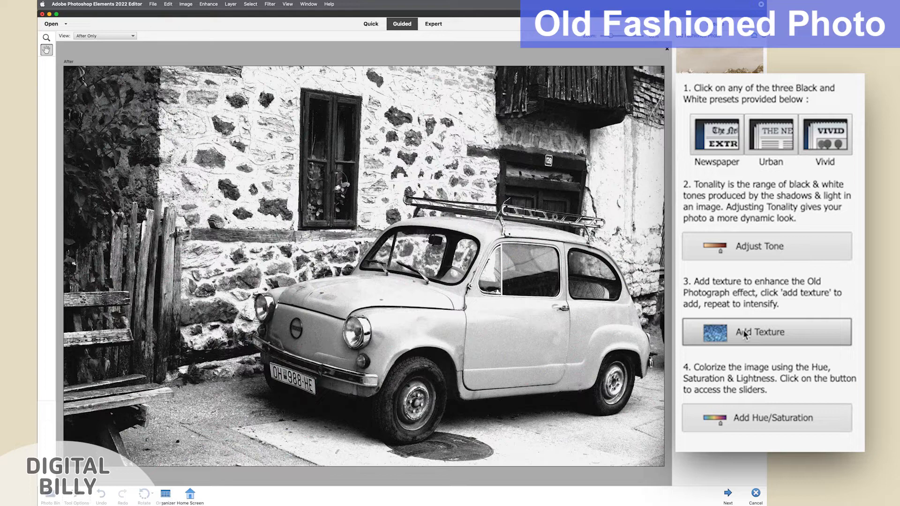
left_click(744, 334)
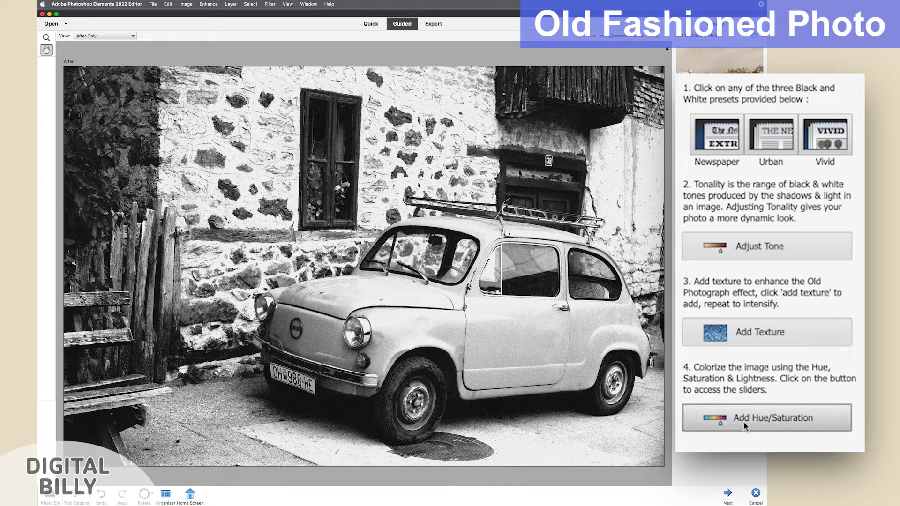
- Colorize the car photo using Hue/Saturation with Hue 19, Saturation 46 and Lightness -15
left_click(744, 424)
left_click_drag(663, 322, 588, 324)
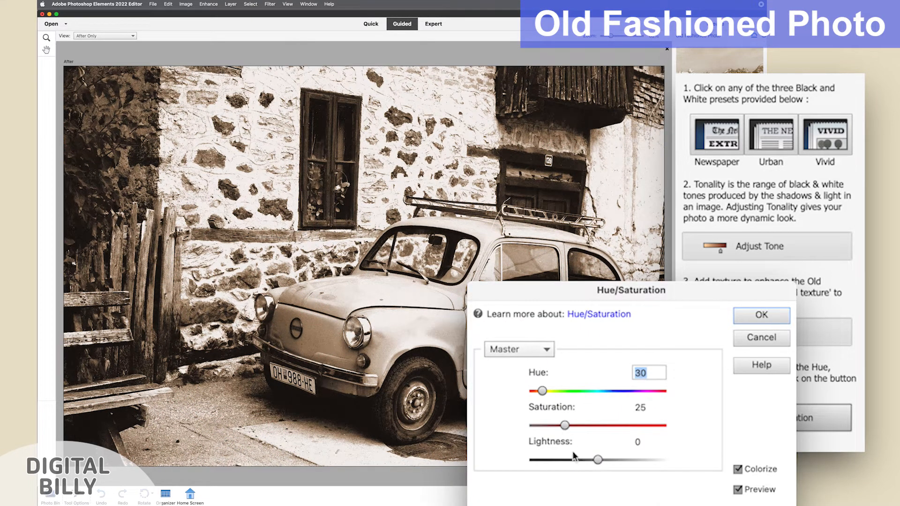
left_click_drag(564, 426, 591, 461)
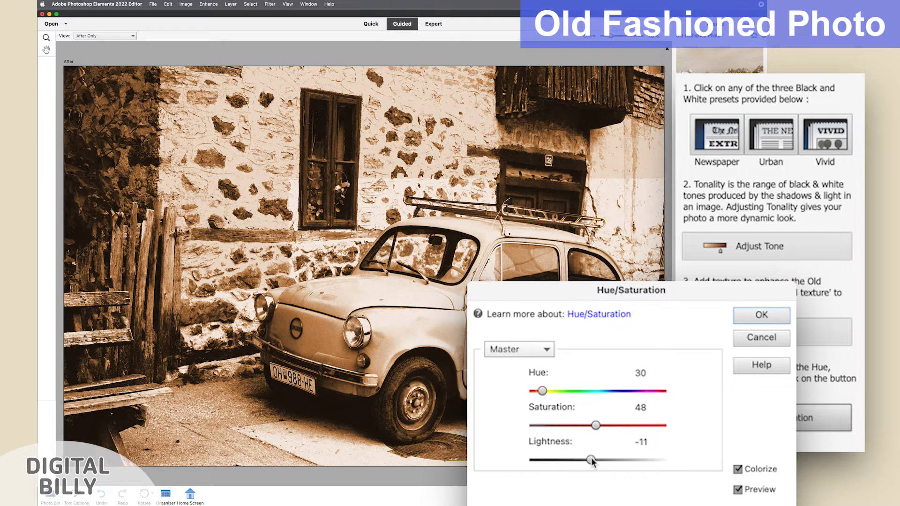
left_click_drag(542, 391, 652, 395)
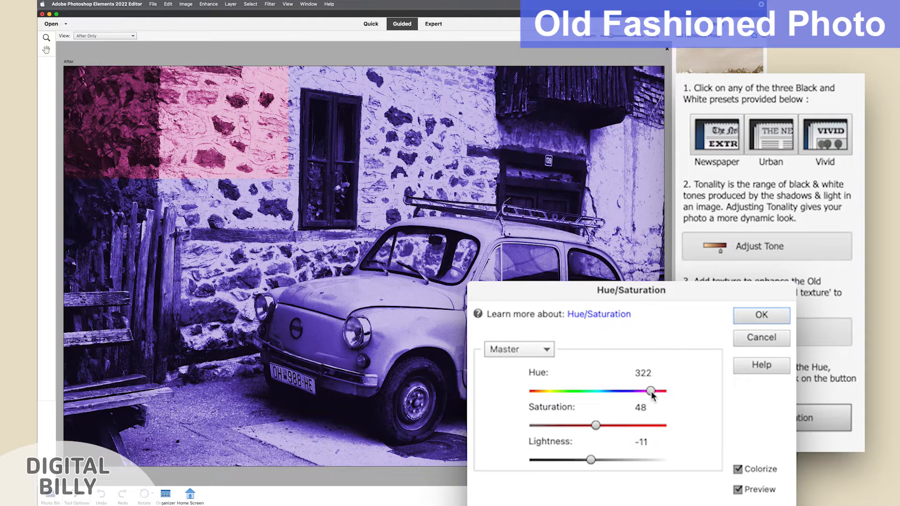
left_click_drag(652, 395, 542, 395)
left_click_drag(540, 396, 538, 391)
mouse_move(596, 425)
left_mouse_down()
mouse_move(663, 426)
mouse_move(593, 426)
left_mouse_up()
left_click_drag(591, 460, 588, 460)
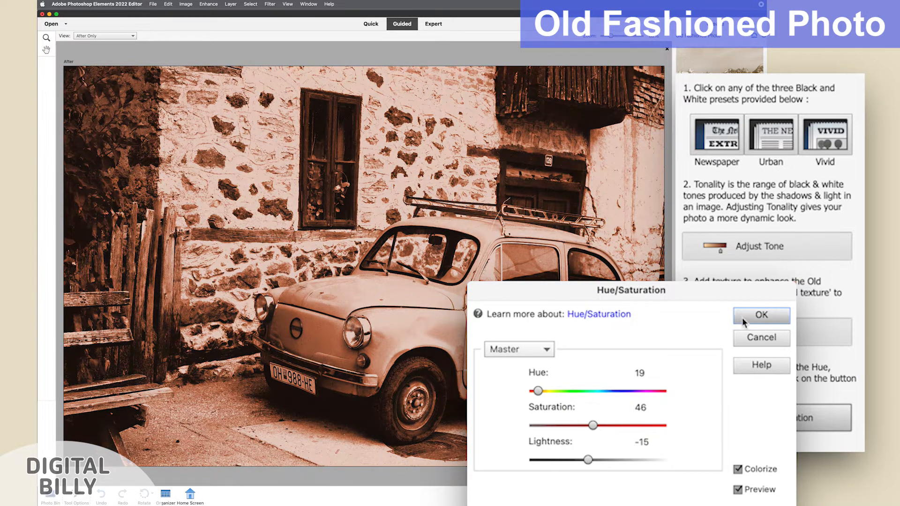
left_click(761, 315)
- Continue the old-fashioned photo in Expert mode and toggle Layer 1's visibility to compare it with the original
left_click(756, 496)
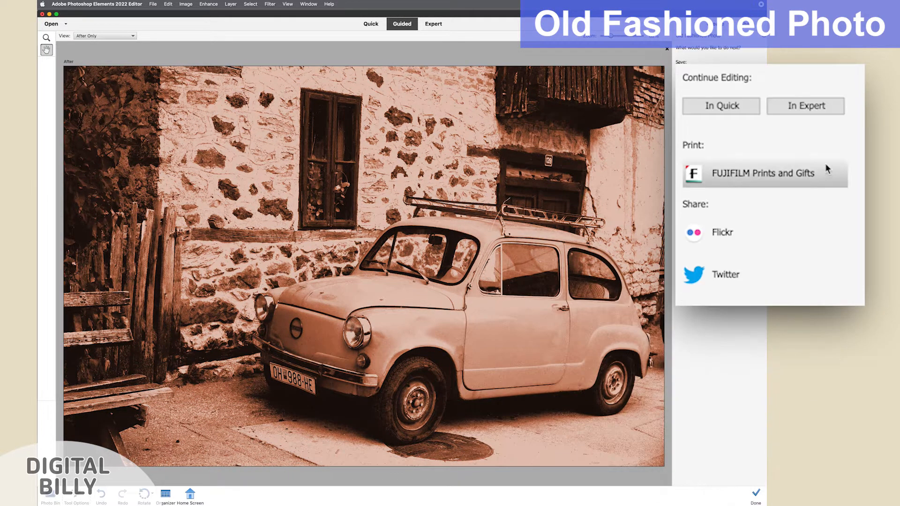
left_click(814, 108)
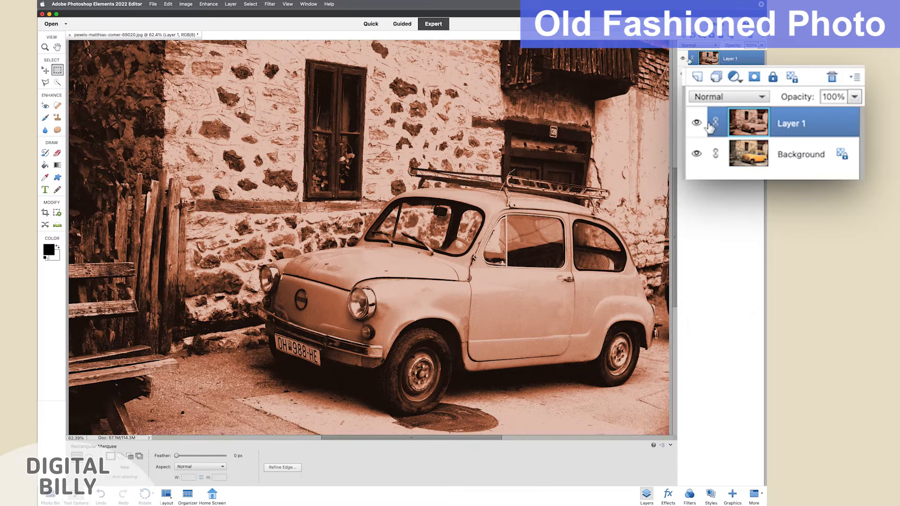
left_click(684, 57)
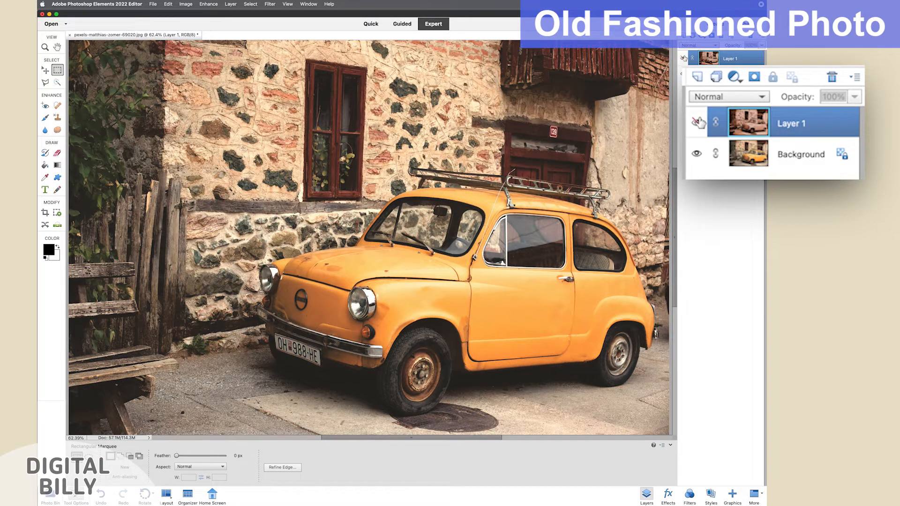
left_click(684, 57)
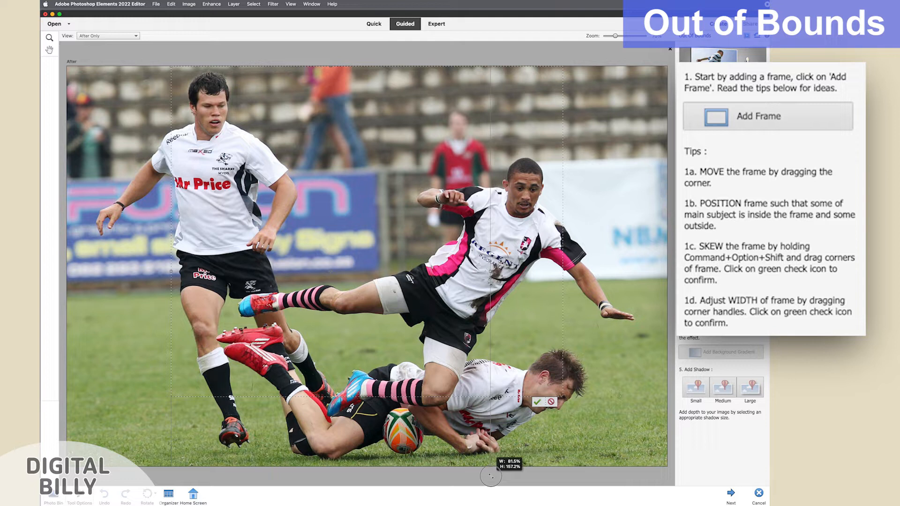
- Fit the frame to the photo's full height, with its left side near the photo edge and its right side crossing the tackled players, and confirm it
left_click_drag(491, 476, 489, 466)
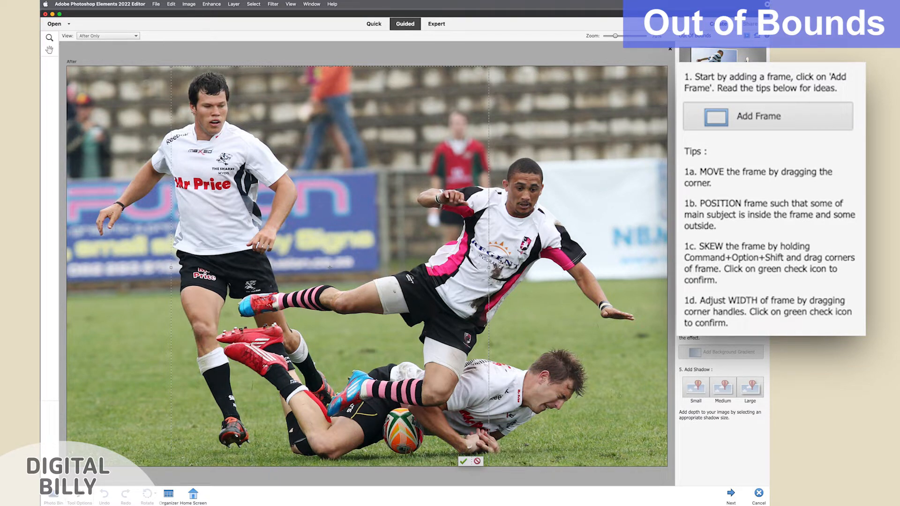
left_click_drag(164, 267, 87, 230)
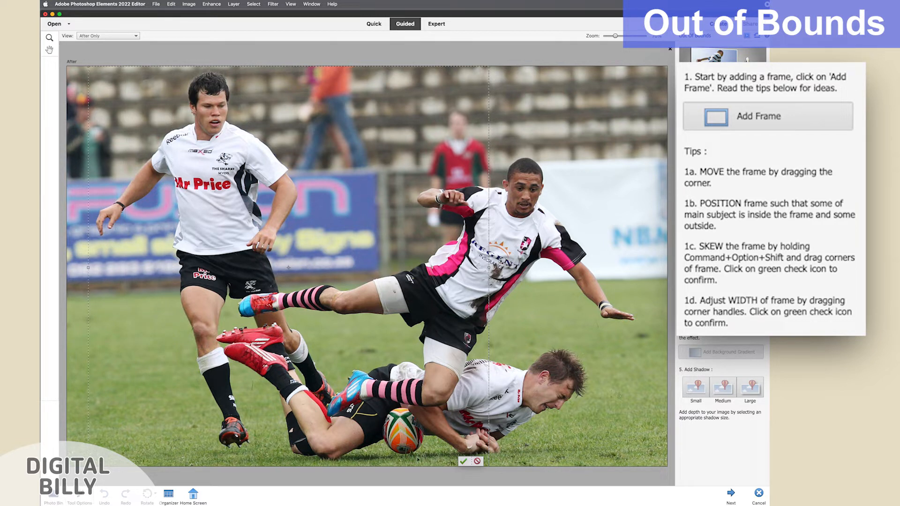
left_click(463, 462)
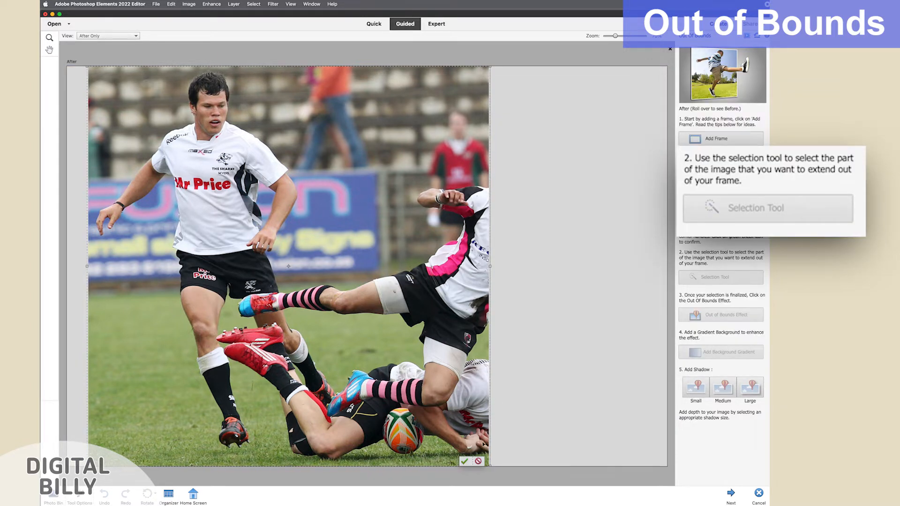
left_click(464, 461)
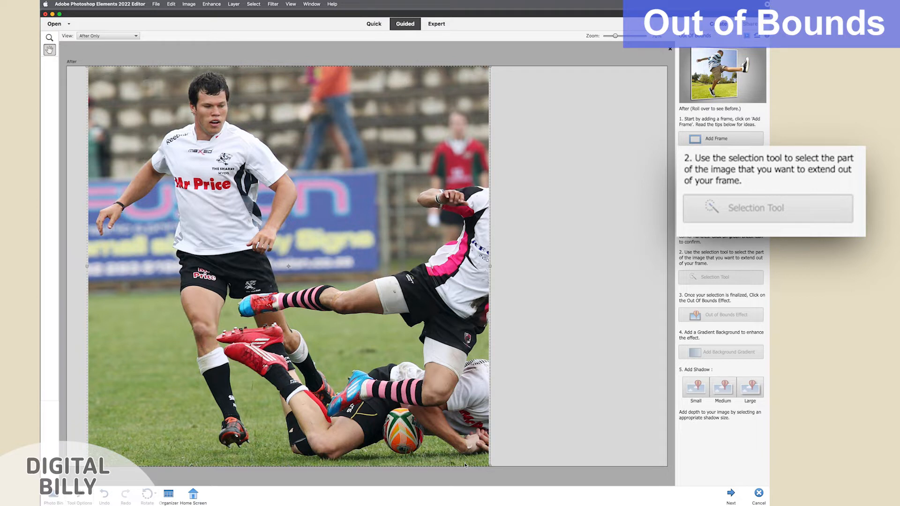
- Select the parts of the two tackled players that extend beyond the frame and apply the Out of Bounds Effect
left_click(706, 278)
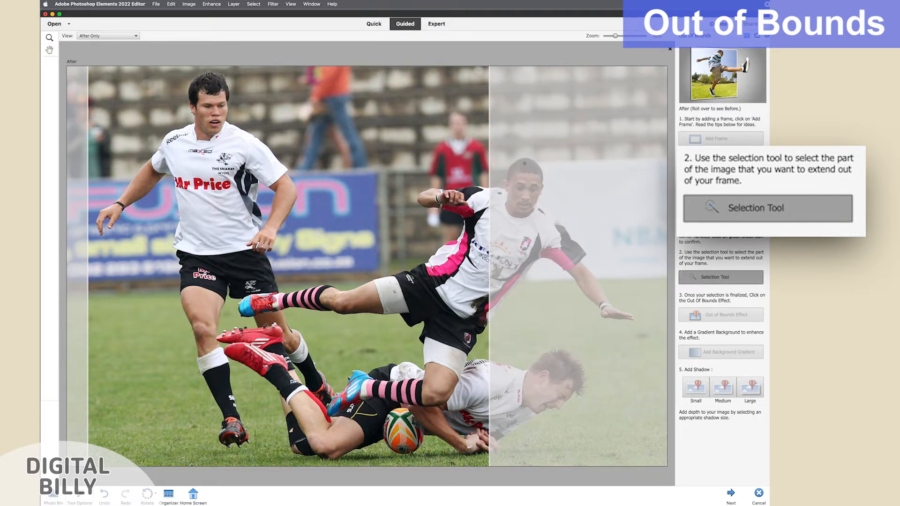
left_click_drag(525, 162, 509, 202)
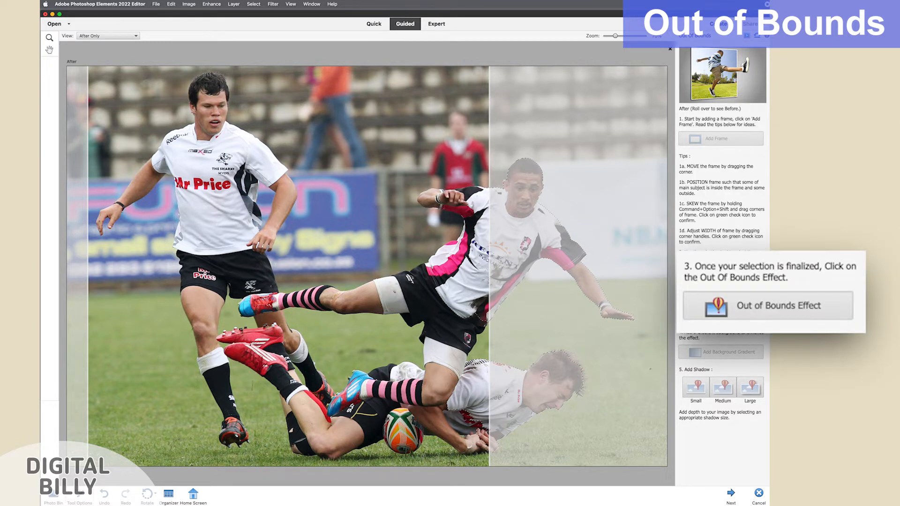
left_click(717, 316)
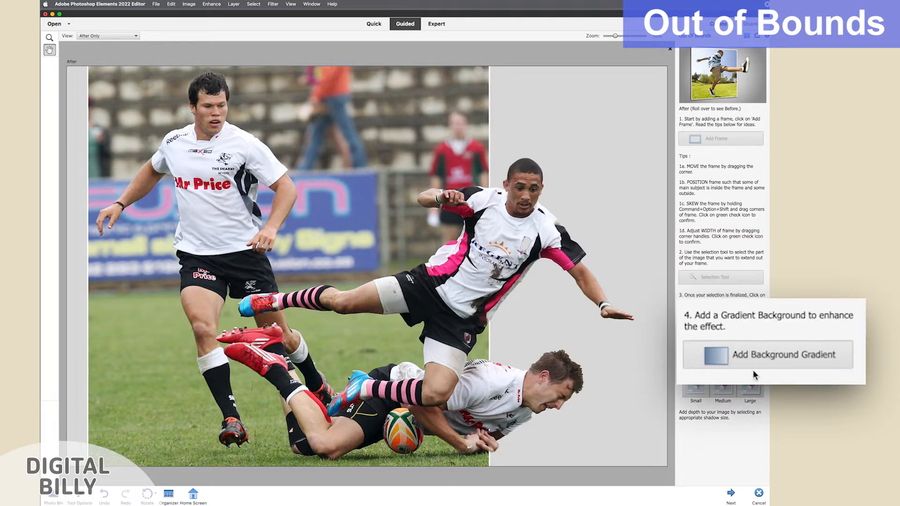
- Add a background gradient behind the framed rugby photo, keeping the name Gradient Fill 1 and the Radial style
left_click(713, 357)
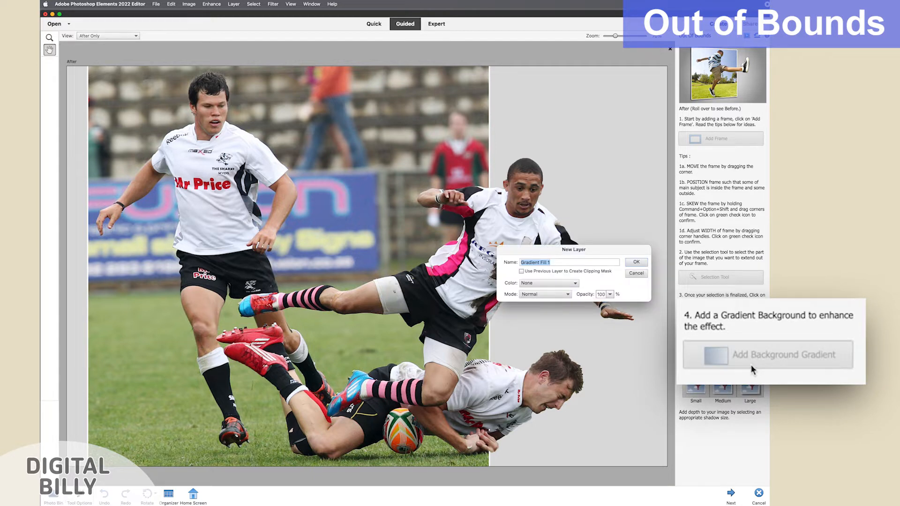
left_click(642, 262)
left_click_drag(651, 336, 611, 352)
left_click(617, 375)
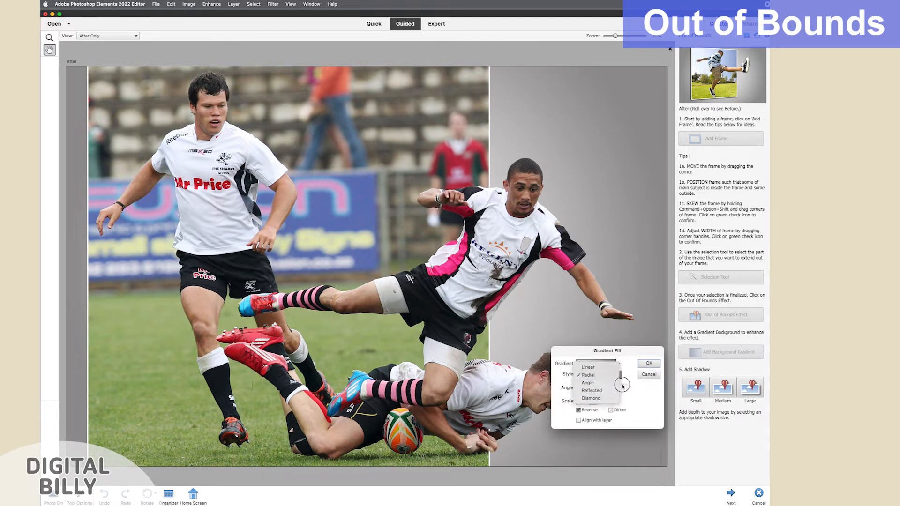
left_click(649, 408)
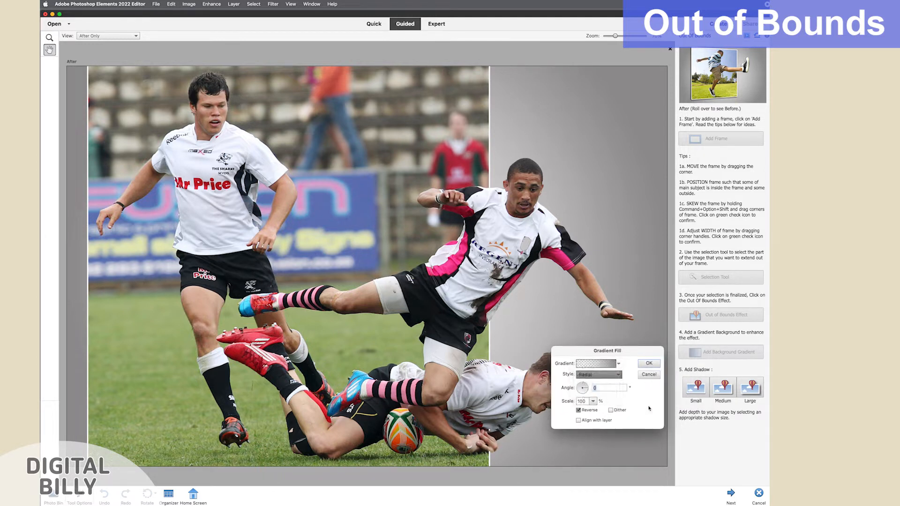
left_click(643, 364)
- Try the Small shadow on the rugby photo, settle on the Large one, and continue editing in Expert mode
left_click(696, 389)
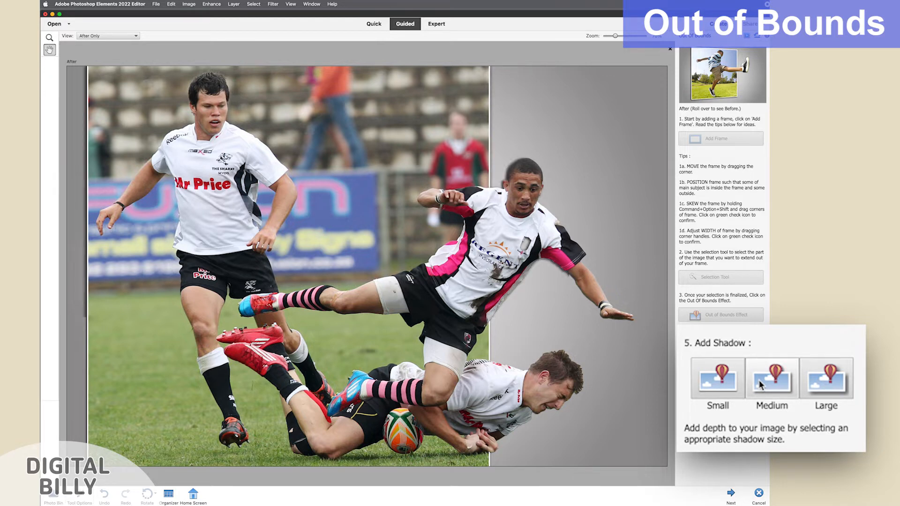
left_click(843, 382)
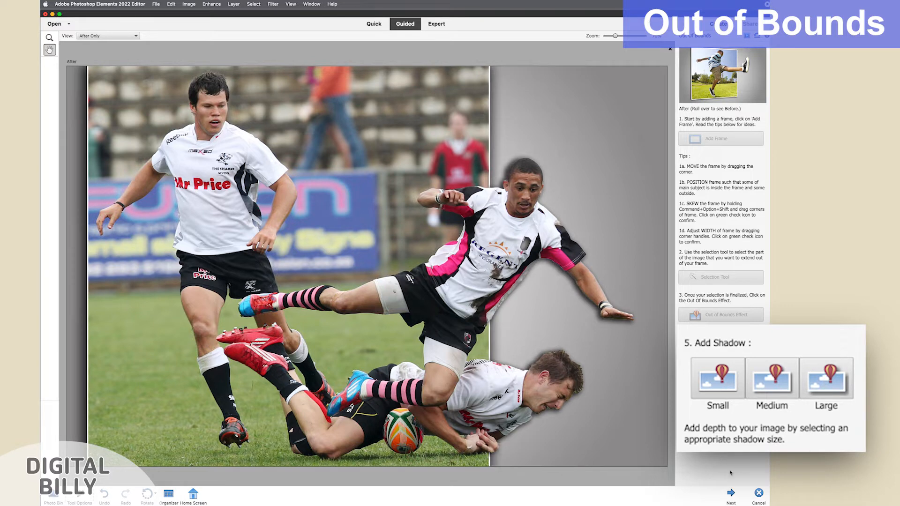
left_click(730, 494)
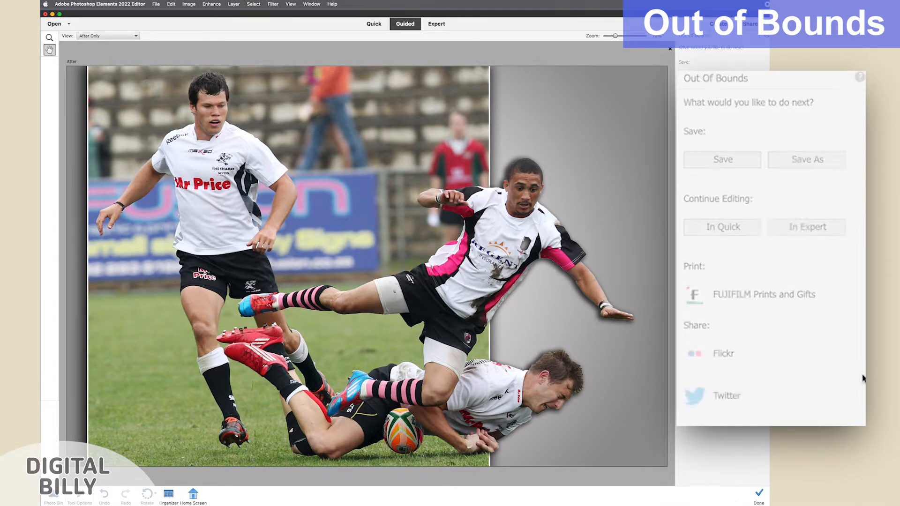
left_click(782, 227)
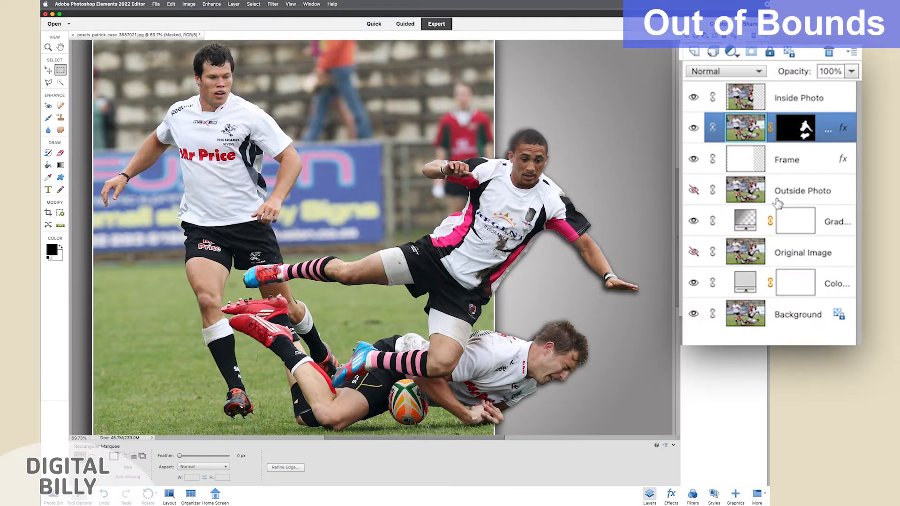
- Hide every layer above Background, and turn them all on again one by one from the color fill up to Inside Photo
left_click(694, 97)
left_click_drag(694, 125, 694, 282)
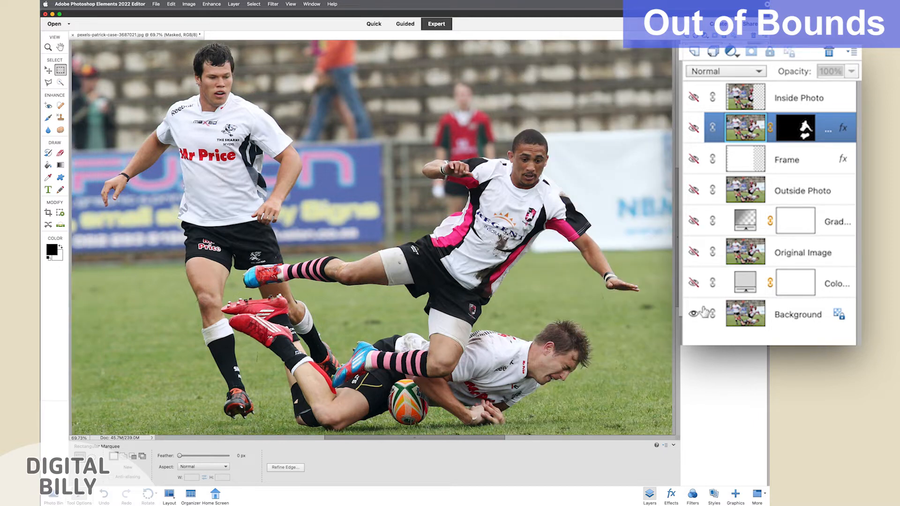
left_click(694, 284)
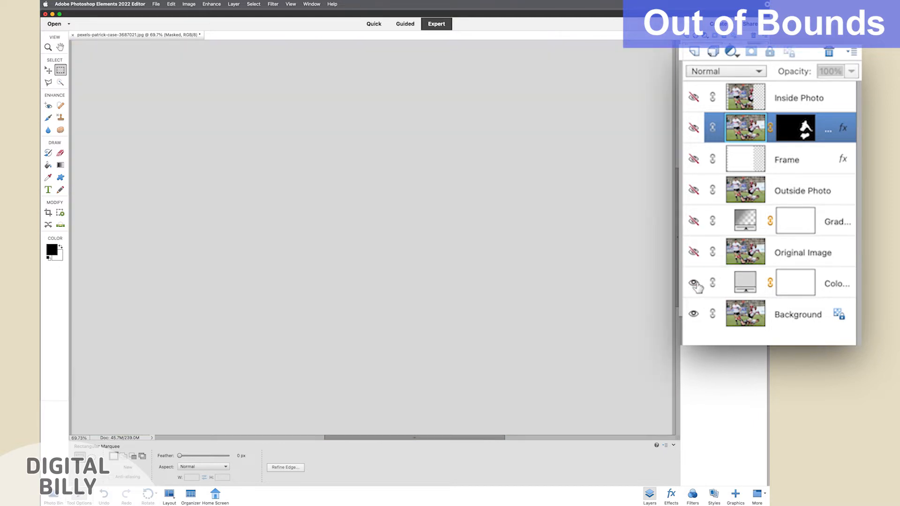
left_click(694, 252)
left_click(693, 221)
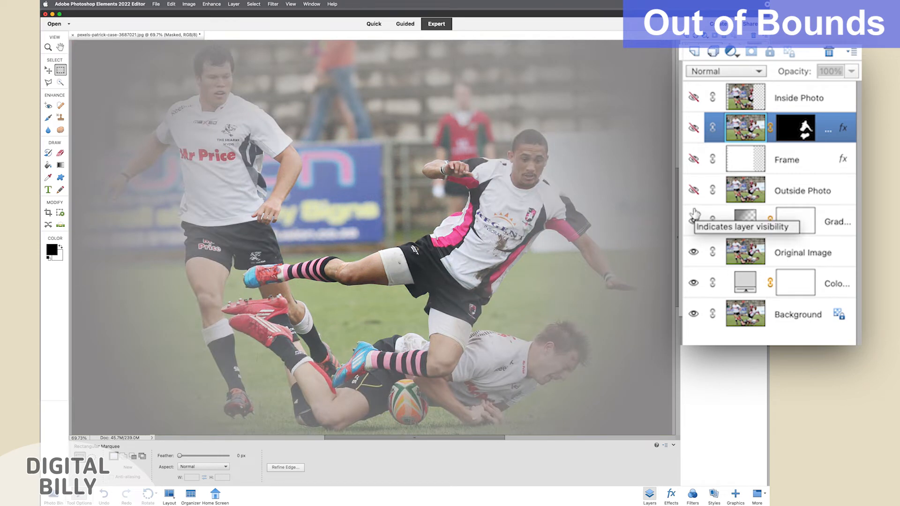
left_click(694, 191)
left_click(694, 159)
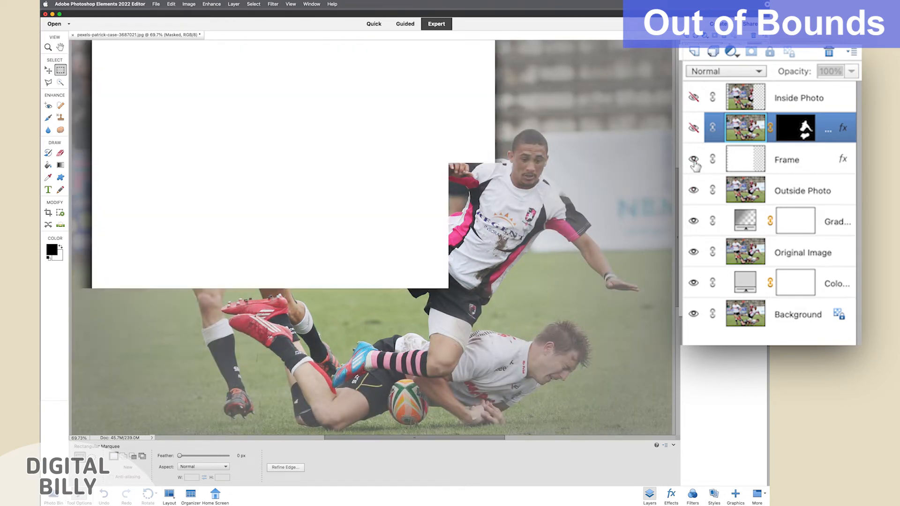
left_click(693, 129)
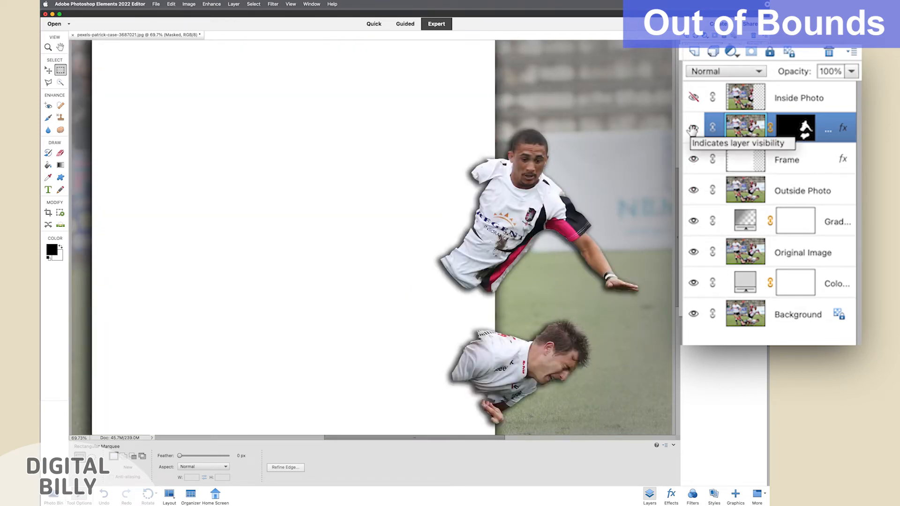
left_click(694, 97)
- Set the masked players layer's drop shadow to lighting angle 135°, size 171 px, distance 254 px and opacity 100%
double_click(843, 128)
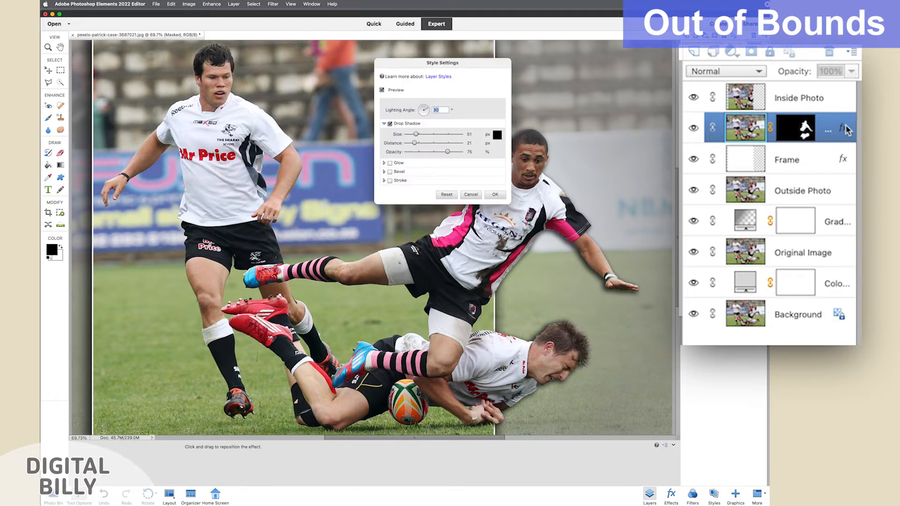
left_click_drag(482, 61, 419, 59)
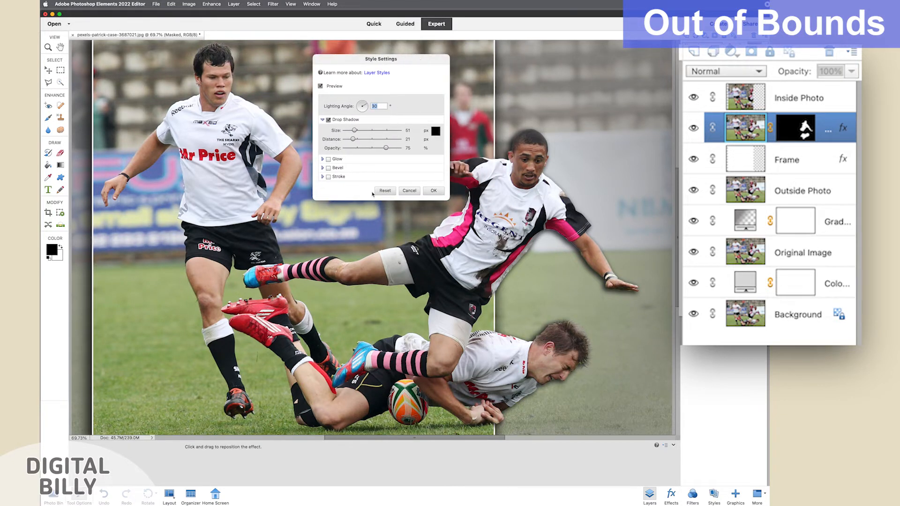
left_click_drag(355, 131, 359, 131)
left_click(359, 139)
left_click(360, 103)
left_click(371, 130)
left_click_drag(386, 149, 401, 148)
left_click(370, 130)
left_click(376, 140)
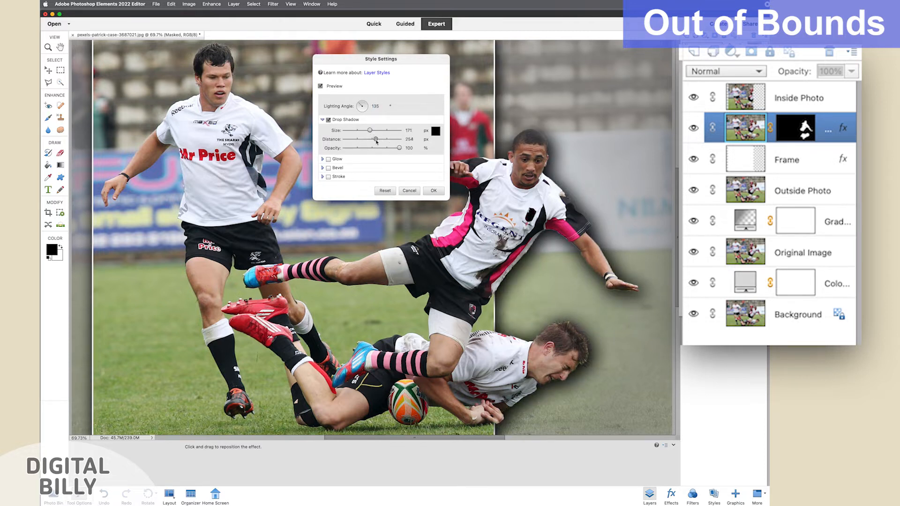
left_click(434, 191)
- Review the drop shadow in the Frame layer's style settings
left_click(841, 161)
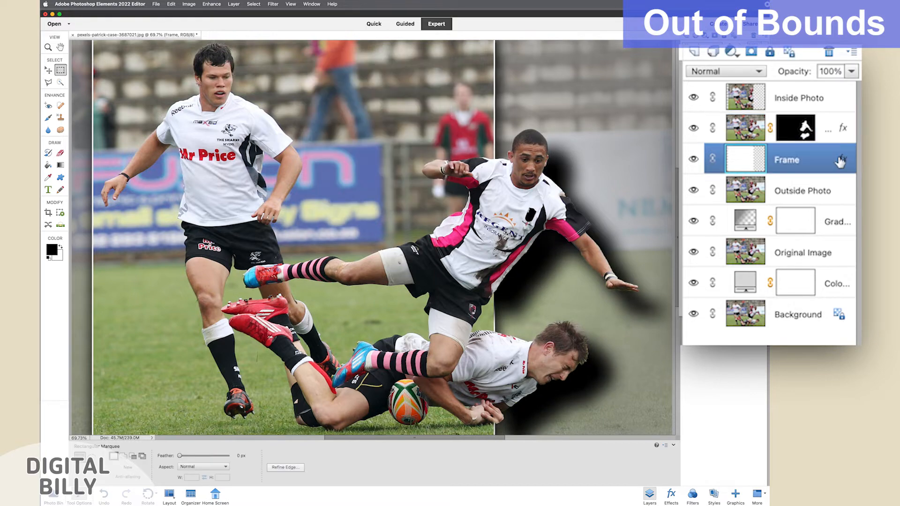
double_click(842, 160)
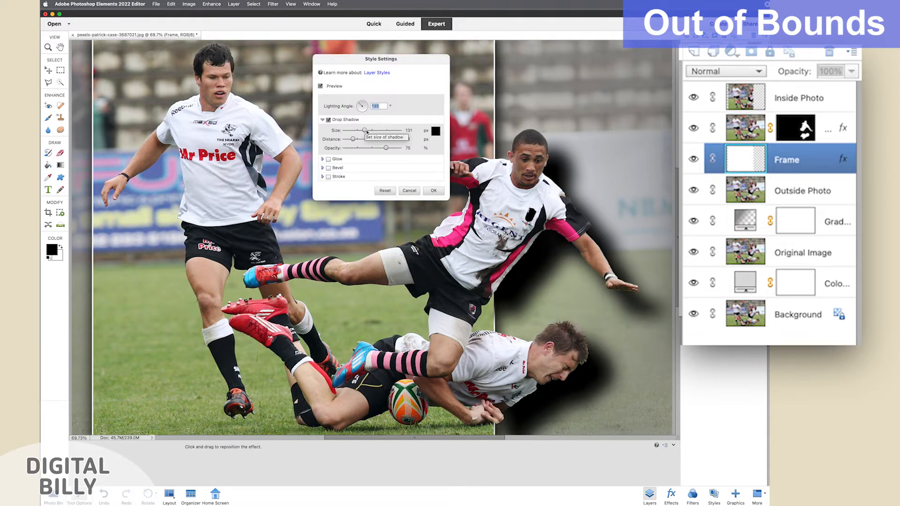
left_click(433, 191)
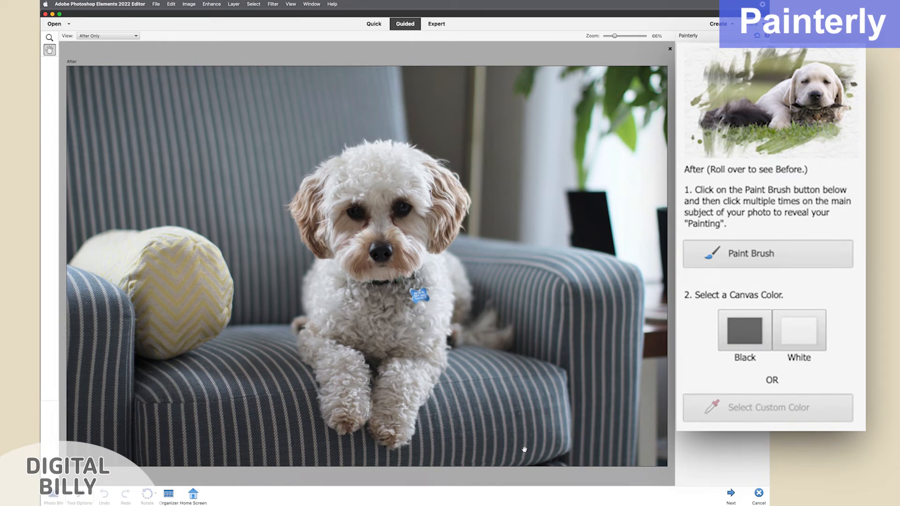
- Start the Painterly paint brush on the dog photo with the Rough Bristles preset and rotate the brush diagonally
left_click(736, 264)
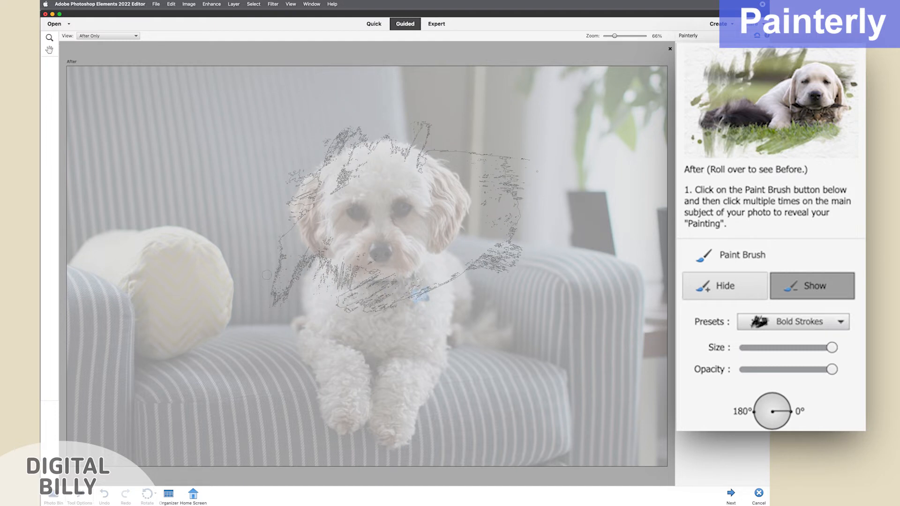
left_click(814, 322)
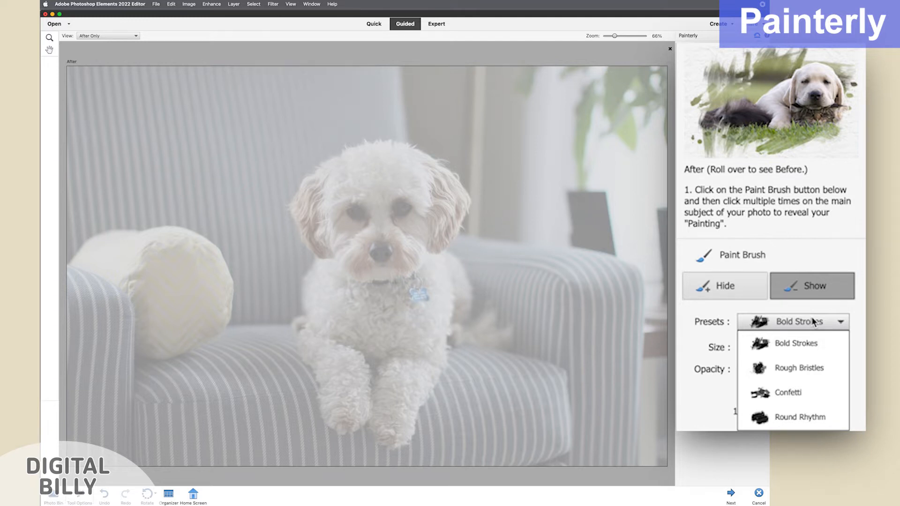
left_click(804, 366)
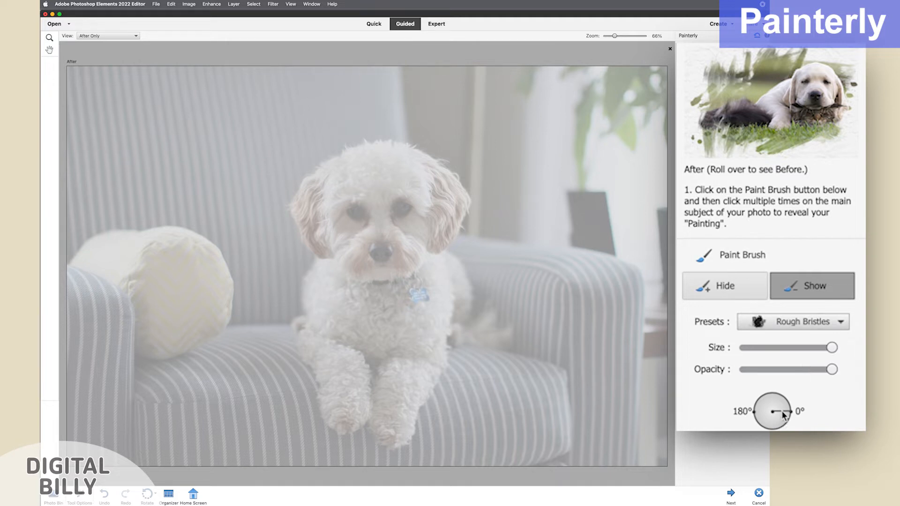
left_click_drag(789, 411, 781, 405)
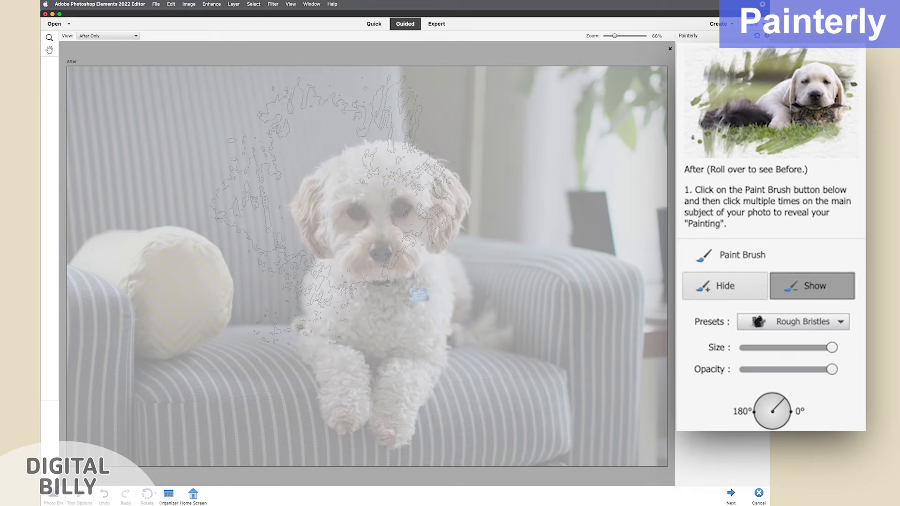
- Paint bristle strokes over the dog and around it to reveal the dog, parts of the armchair and the pillow's edge
left_click(340, 211)
left_click(429, 222)
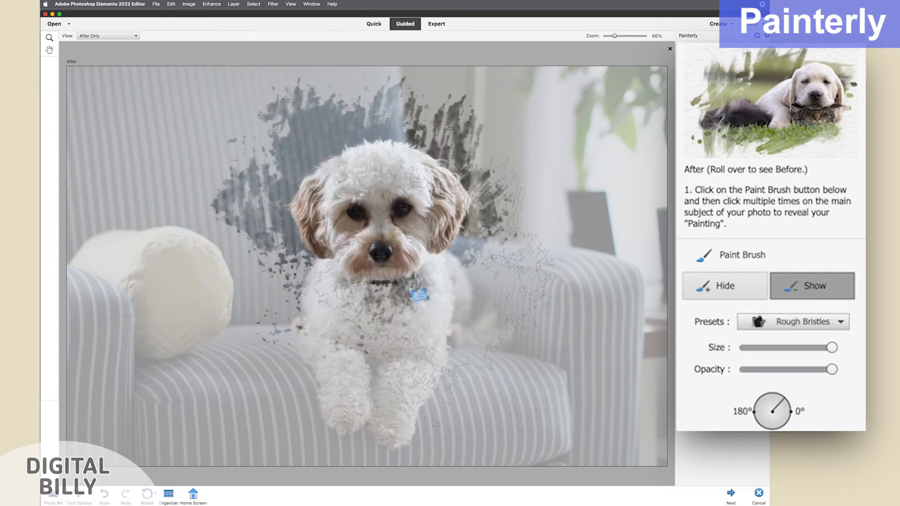
left_click(443, 275)
left_click(413, 368)
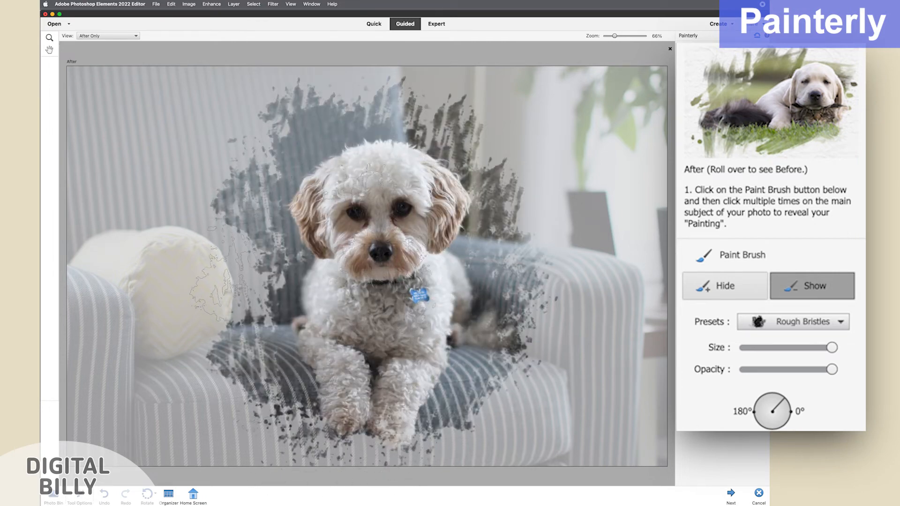
left_click(290, 356)
left_click(255, 260)
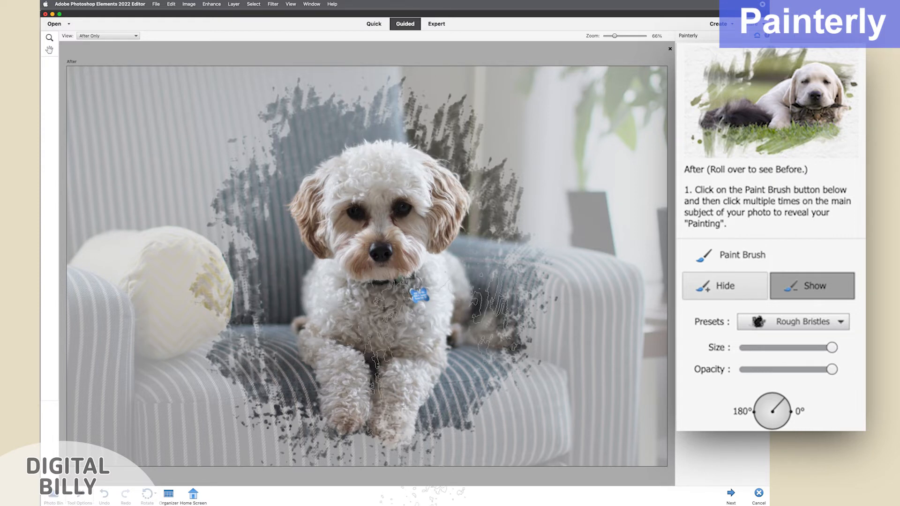
left_click(464, 366)
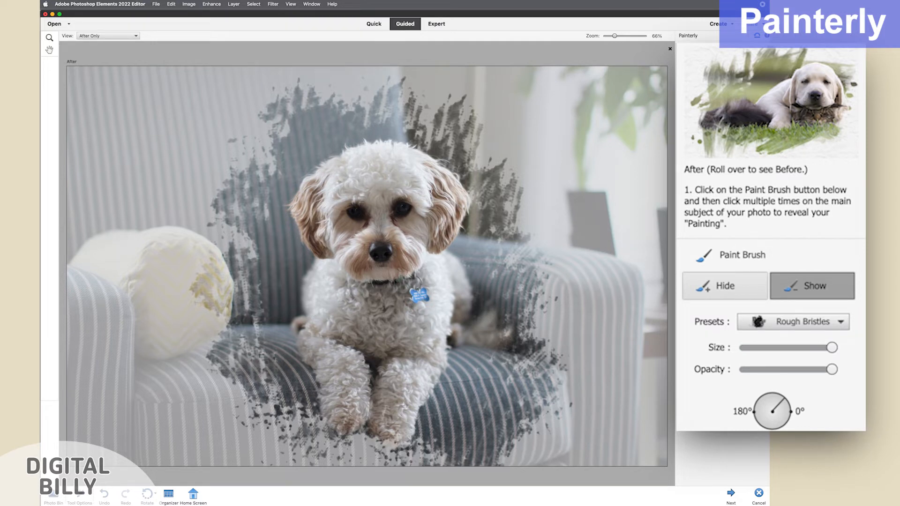
- Try a black canvas color behind the painted dog and switch the canvas to white
left_click(745, 331)
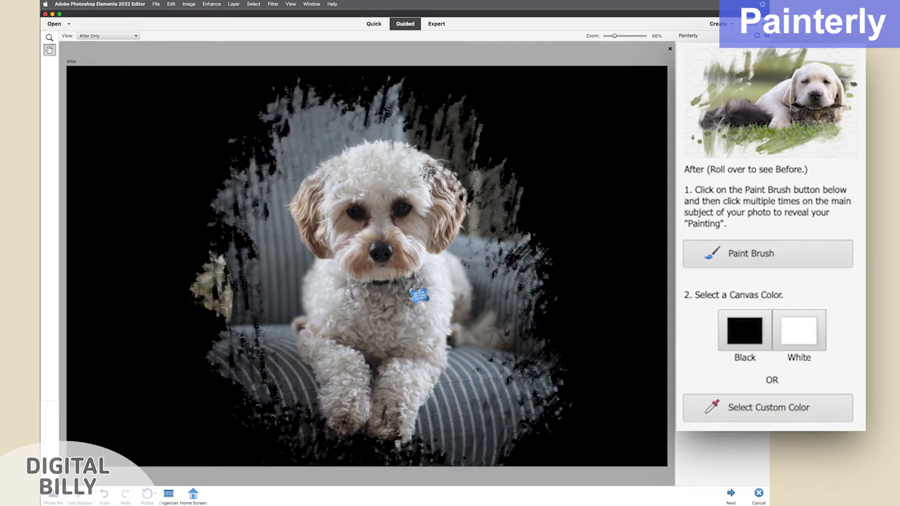
left_click(791, 339)
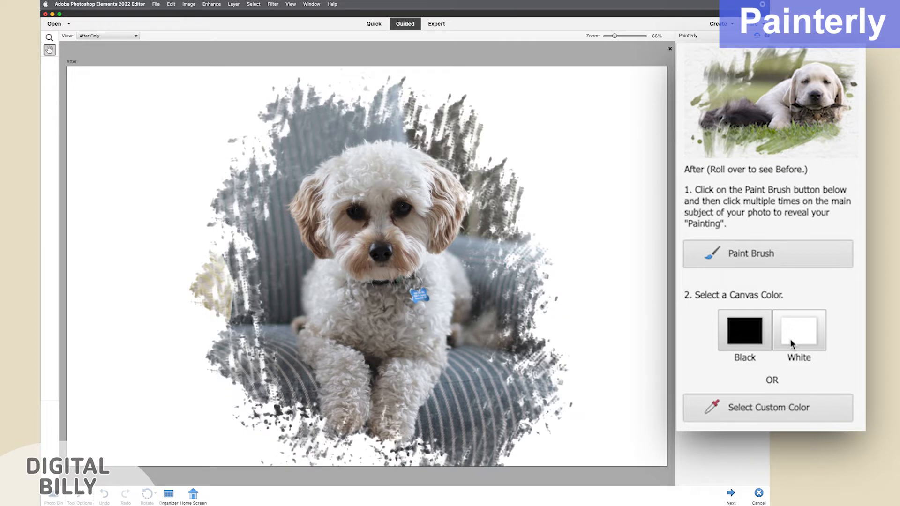
- Set a custom canvas color by sampling the blue-gray of the armchair in the dog photo
left_click(792, 409)
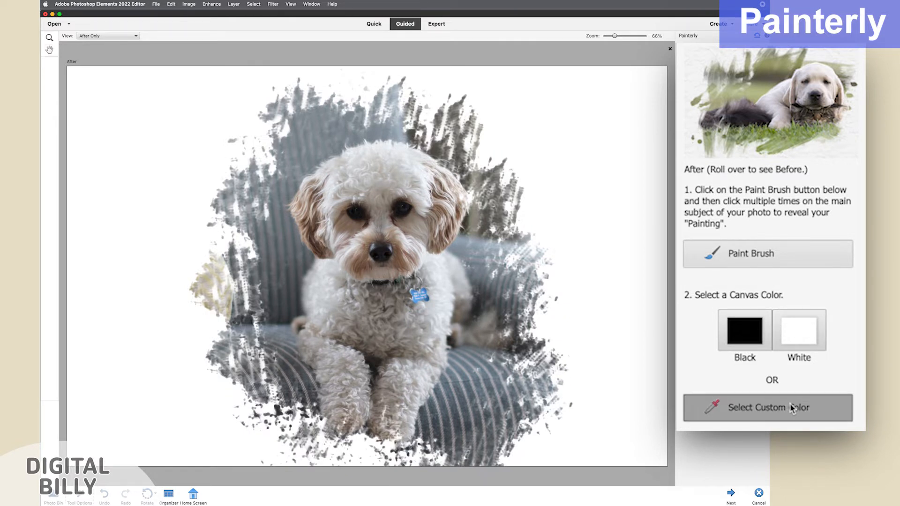
left_click(469, 251)
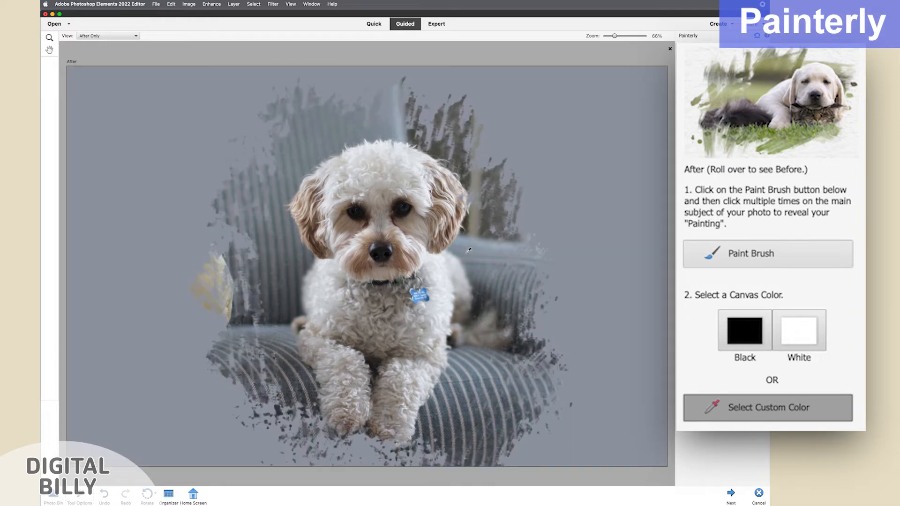
left_click(481, 286)
left_click(467, 246)
- Preview several canvas textures, apply the dark coarse woven one and set its opacity to about two thirds
left_click(768, 408)
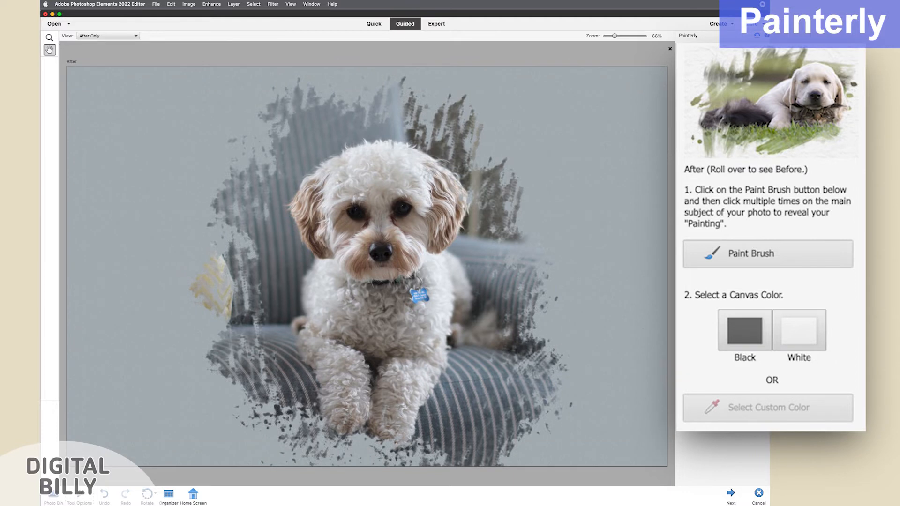
left_click(826, 340)
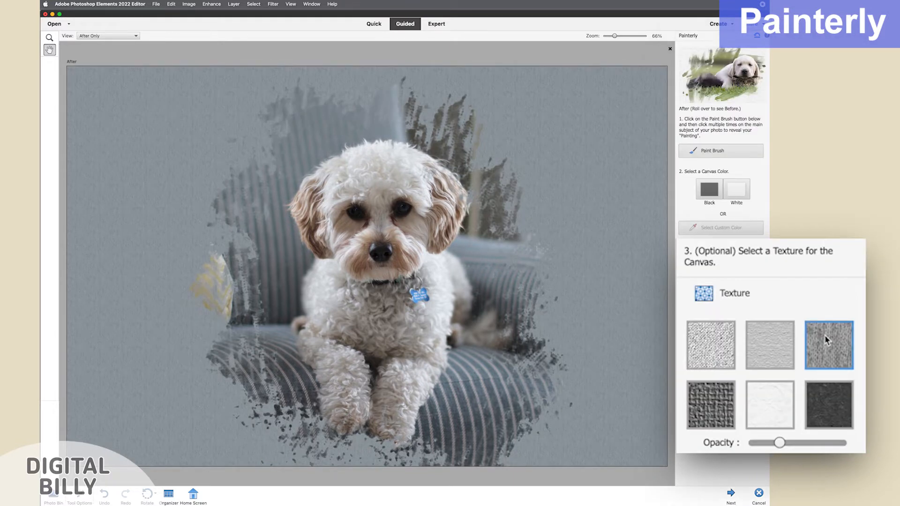
left_click(829, 394)
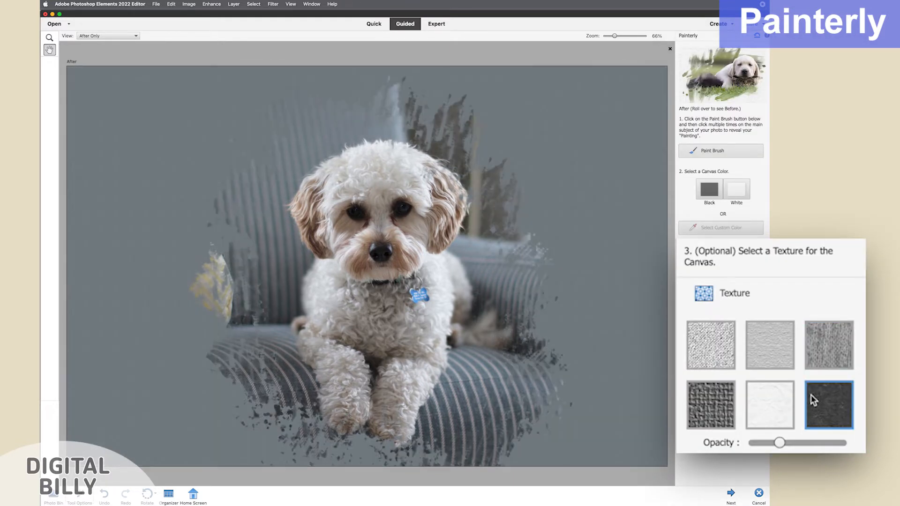
left_click(767, 405)
left_click(730, 407)
left_click_drag(782, 444, 842, 446)
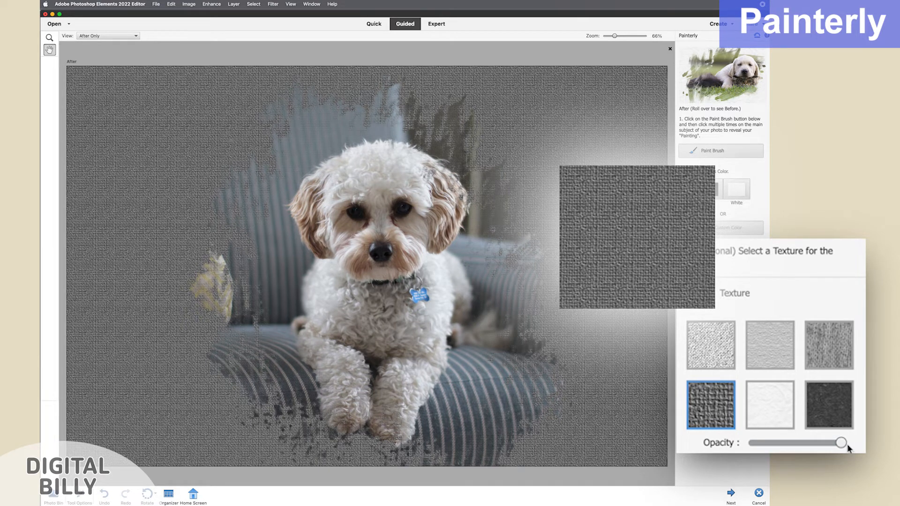
left_click_drag(844, 445, 811, 449)
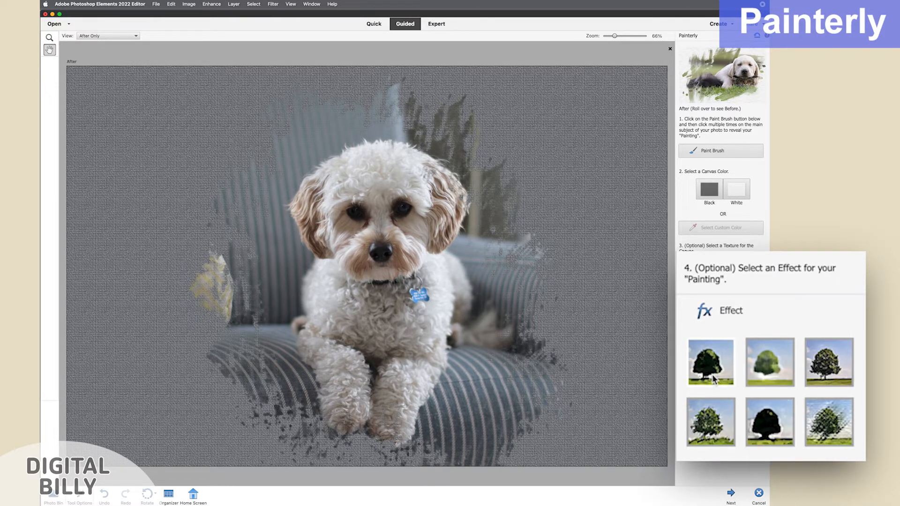
- Preview each of the painting effects on the dog portrait in turn and apply the sixth, brushed-looking effect
left_click(711, 378)
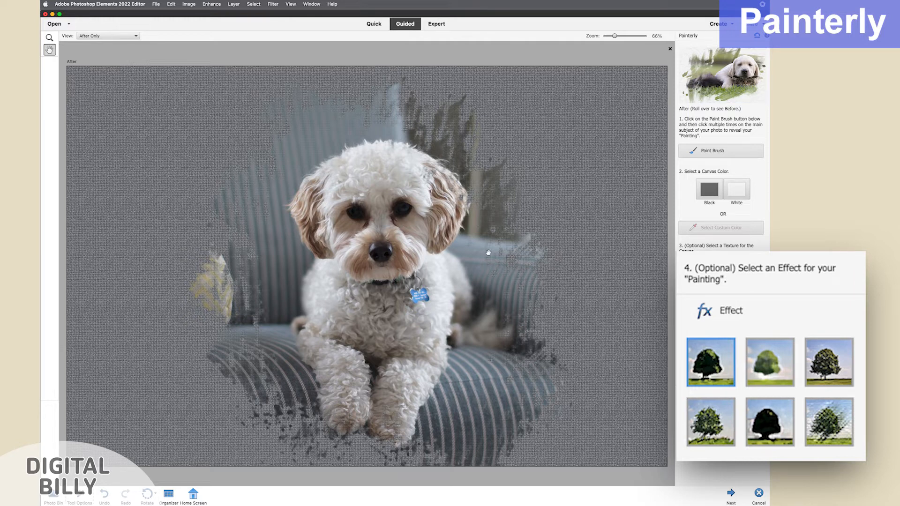
left_click(765, 371)
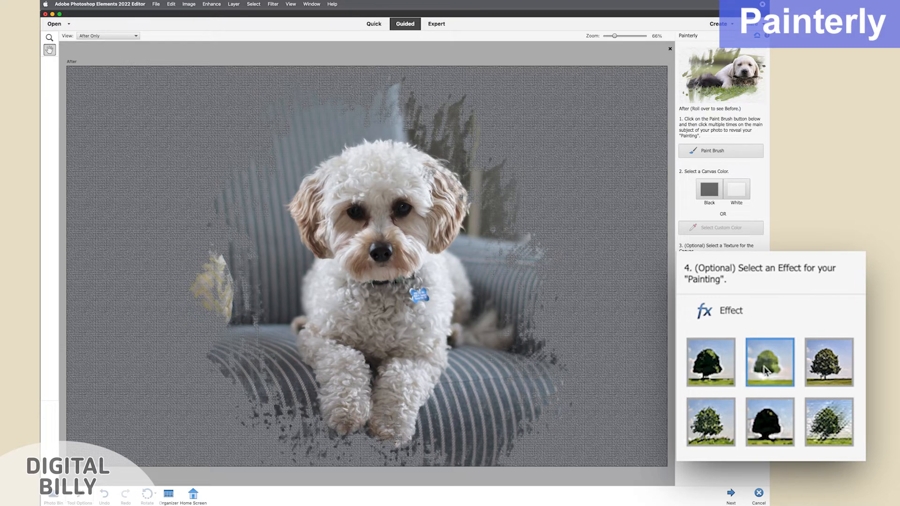
left_click(809, 373)
left_click(701, 426)
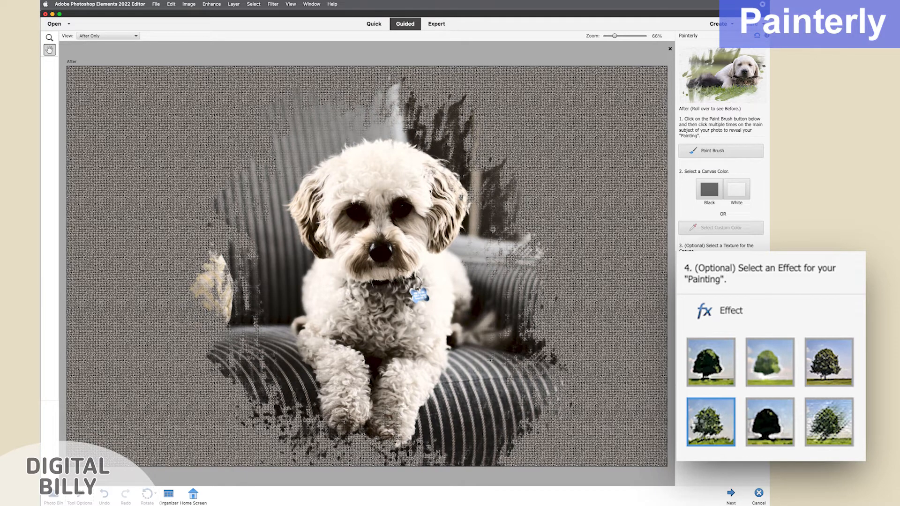
left_click(748, 429)
left_click(839, 431)
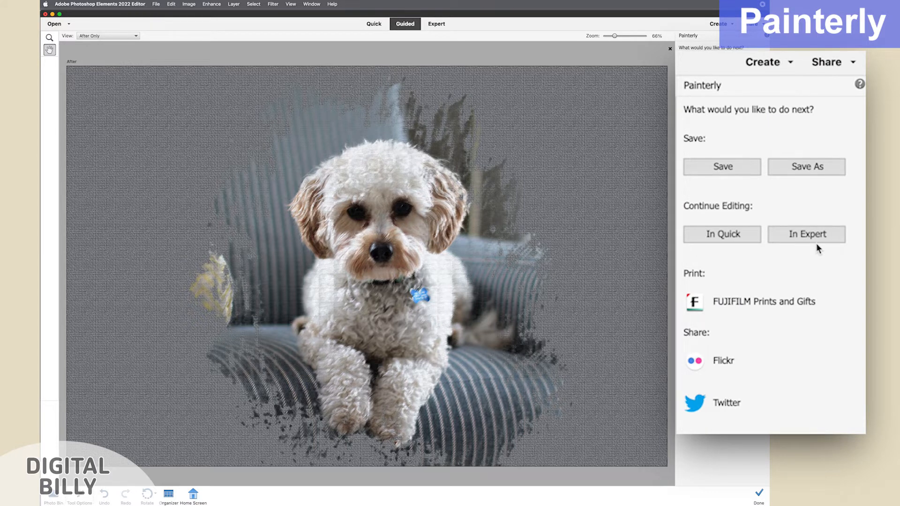
- Continue the painterly dog image in Expert mode and examine its layers by hiding those above Background and restoring them one by one
left_click(816, 241)
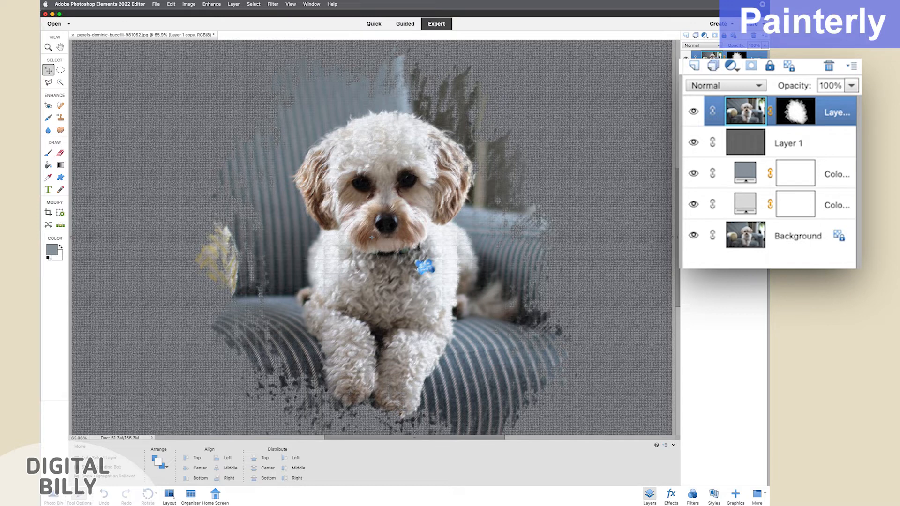
left_click_drag(693, 111, 693, 205)
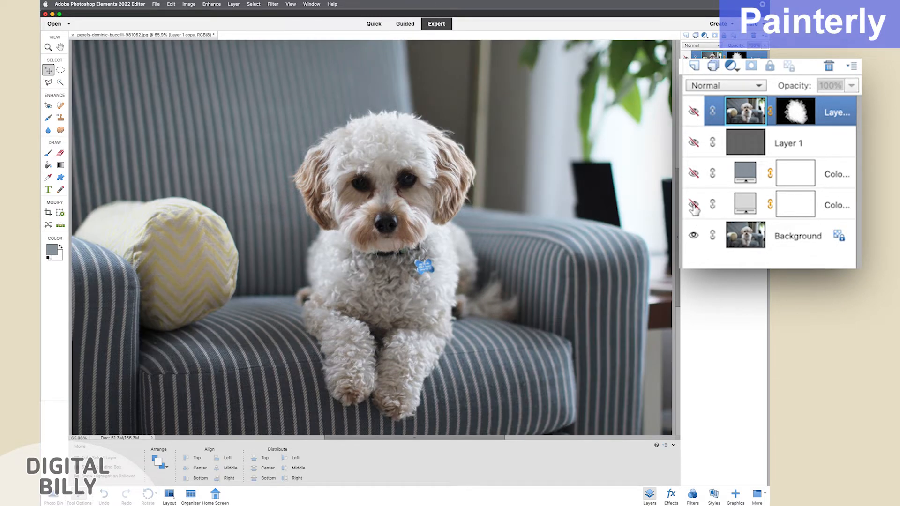
left_click(694, 205)
left_click(693, 174)
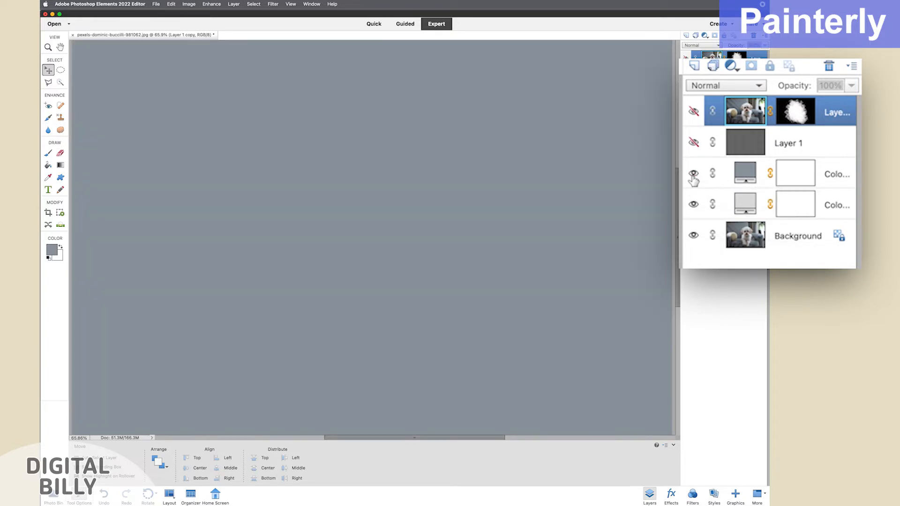
left_click(693, 143)
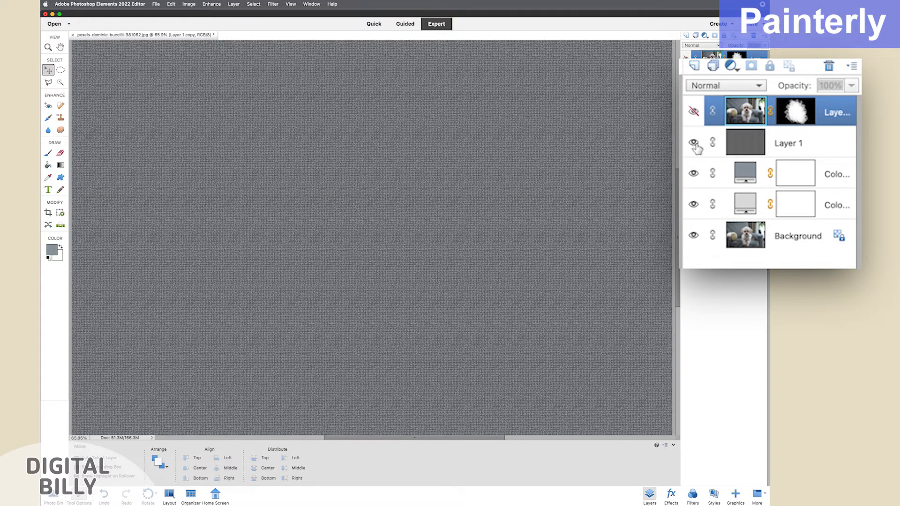
left_click(694, 112)
left_click_drag(693, 141, 695, 230)
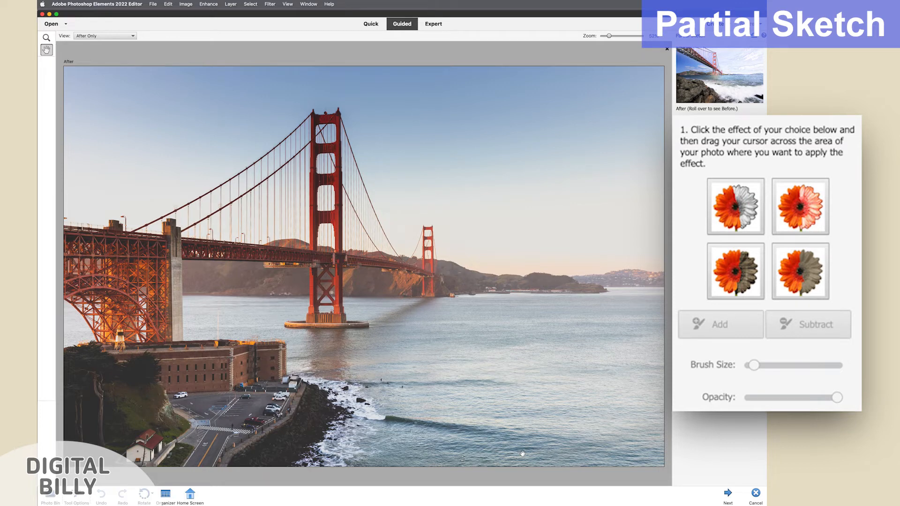
- Paint the black-and-white pencil sketch effect over the sky, hills, distant tower and water on the right half of the bridge photo
left_click(734, 214)
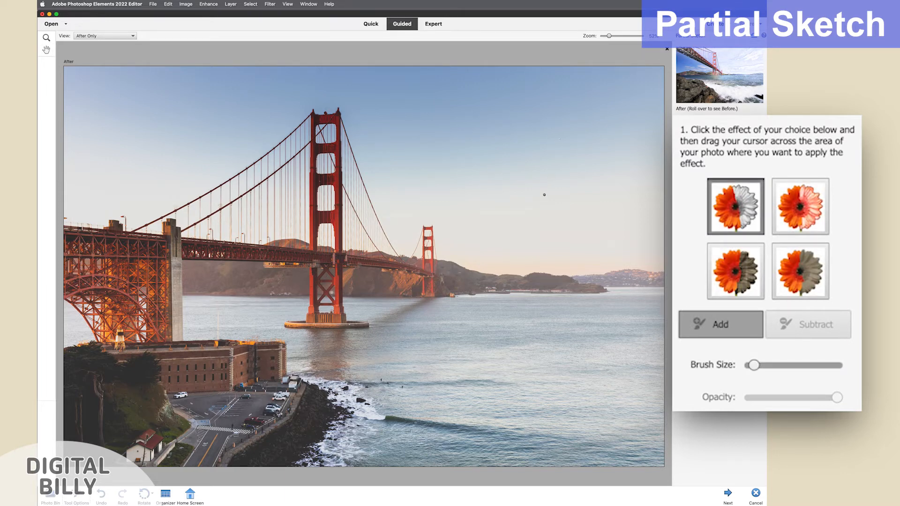
left_click_drag(544, 195, 547, 208)
left_click_drag(528, 178, 521, 165)
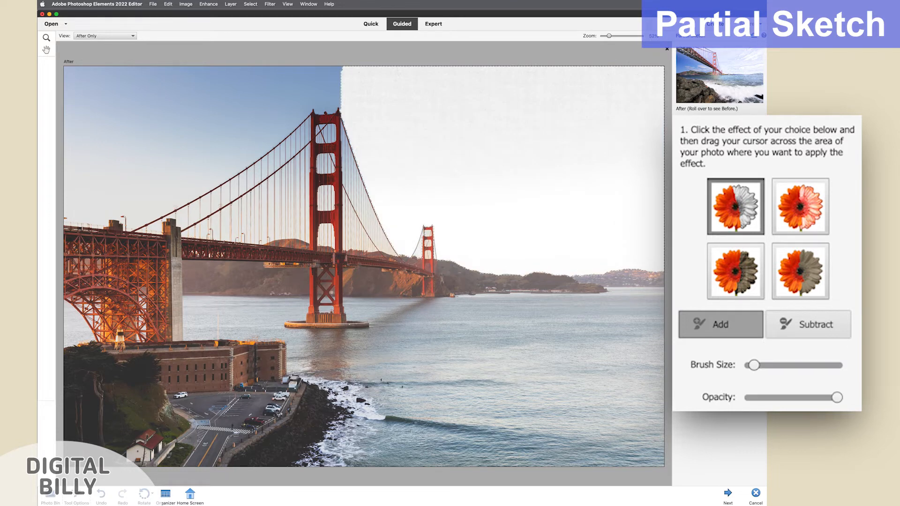
left_click_drag(519, 282, 575, 286)
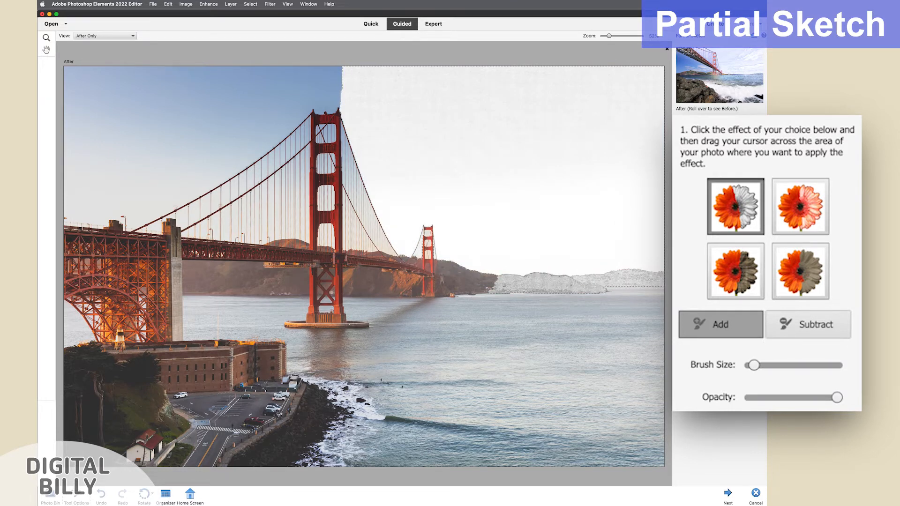
left_click_drag(495, 285, 436, 281)
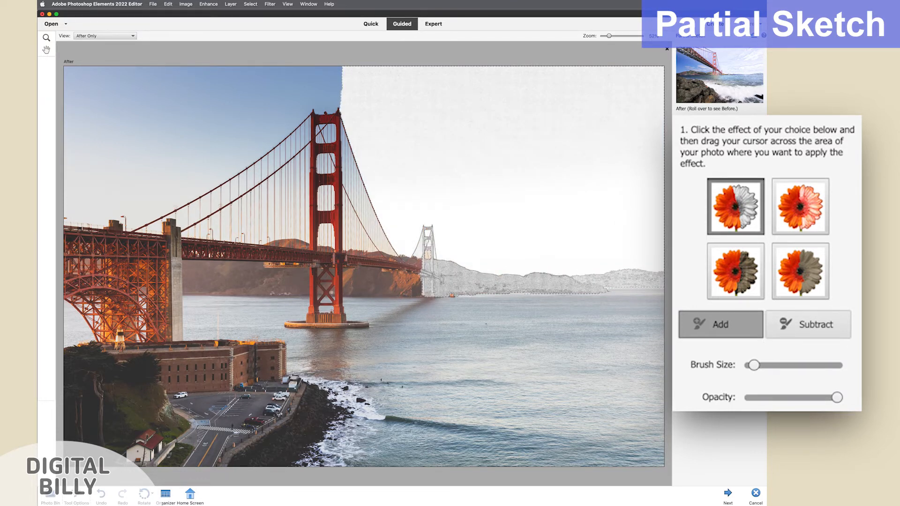
left_click_drag(484, 328, 522, 441)
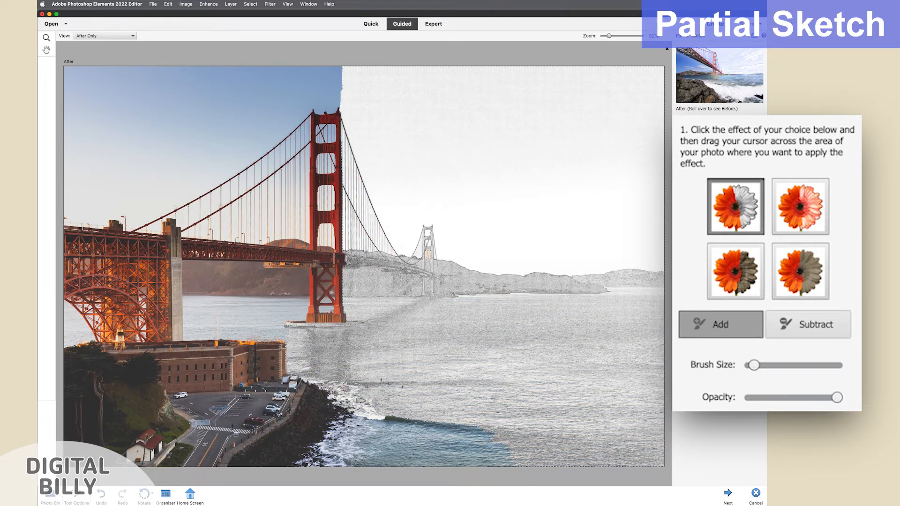
left_click_drag(416, 454, 511, 438)
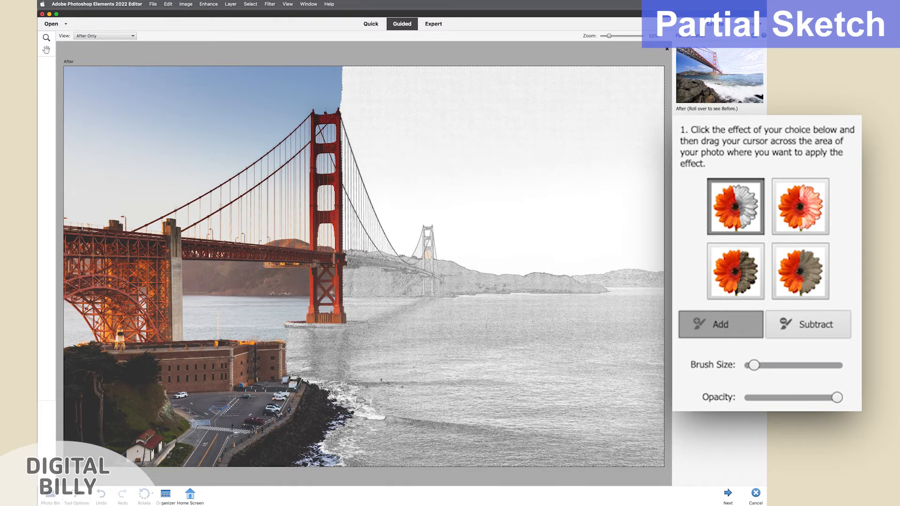
- Enlarge the detail brush and extend the sketch effect over the main bridge tower, the sky boundary and the rocky shoreline
left_click(776, 326)
left_click_drag(754, 391, 768, 392)
mouse_move(328, 276)
left_mouse_down()
mouse_move(338, 270)
mouse_move(323, 268)
mouse_move(357, 268)
mouse_move(323, 269)
mouse_move(336, 275)
mouse_move(328, 277)
left_mouse_up()
left_click_drag(768, 392, 784, 392)
mouse_move(331, 282)
left_mouse_down()
mouse_move(331, 269)
mouse_move(316, 268)
mouse_move(316, 314)
mouse_move(297, 325)
mouse_move(337, 317)
mouse_move(338, 297)
mouse_move(335, 313)
mouse_move(323, 281)
mouse_move(315, 307)
left_mouse_up()
left_click_drag(785, 391, 796, 392)
mouse_move(344, 73)
left_mouse_down()
mouse_move(331, 91)
mouse_move(340, 177)
left_mouse_up()
mouse_move(332, 218)
left_mouse_down()
mouse_move(331, 255)
mouse_move(328, 235)
left_mouse_up()
left_click_drag(337, 423, 302, 482)
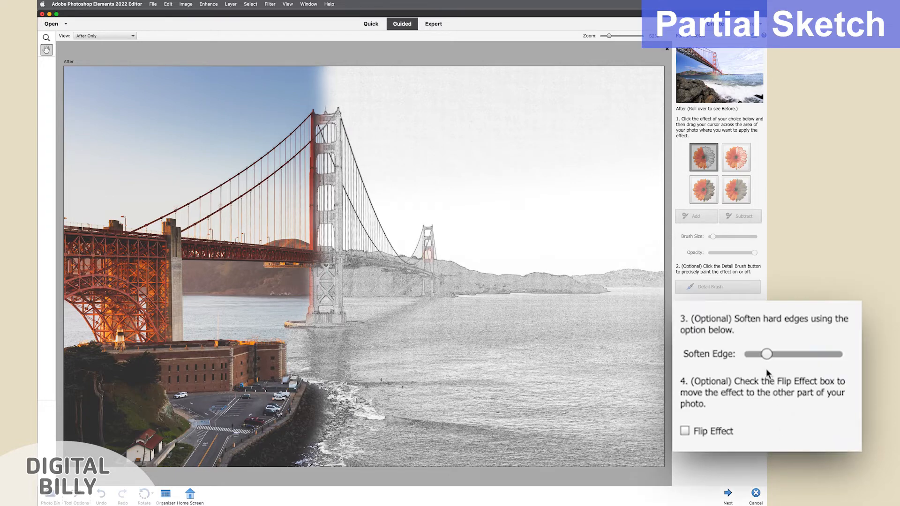
- Set Soften Edge to its maximum, then preview Flip Effect and switch it off again
left_click_drag(767, 358, 849, 357)
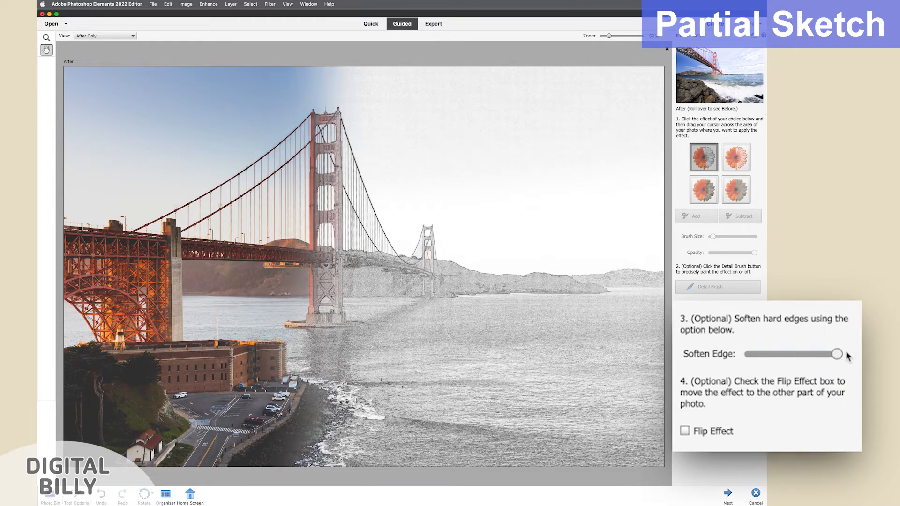
left_click(688, 432)
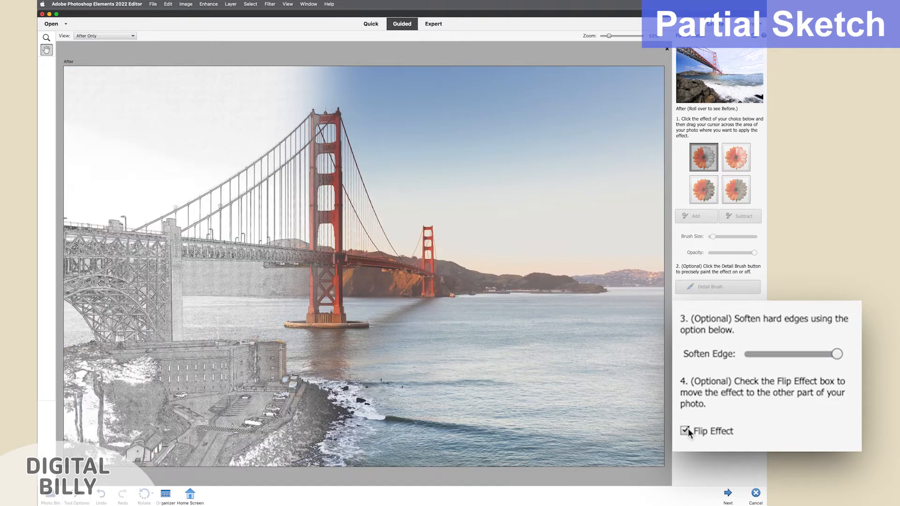
left_click(687, 431)
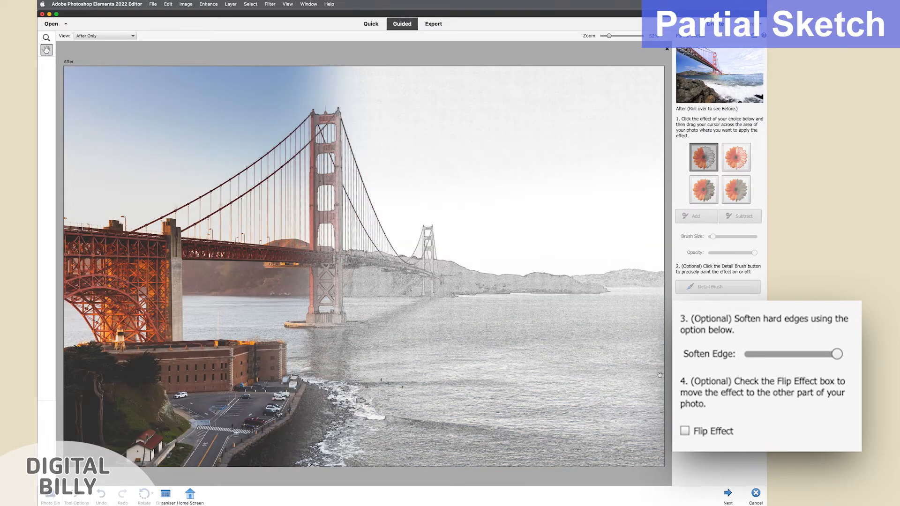
- Continue the partial sketch in Expert mode and examine the pencil sketch and Background layers by toggling their visibility
left_click(726, 495)
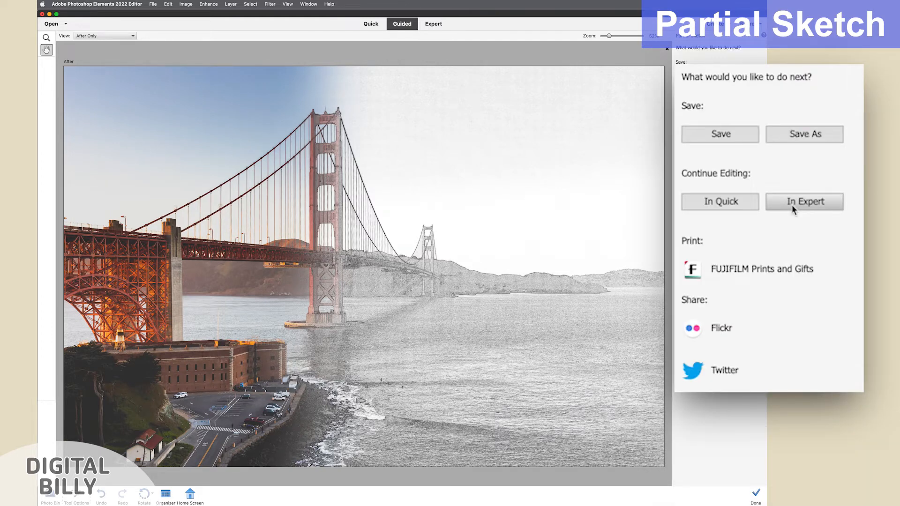
left_click(793, 210)
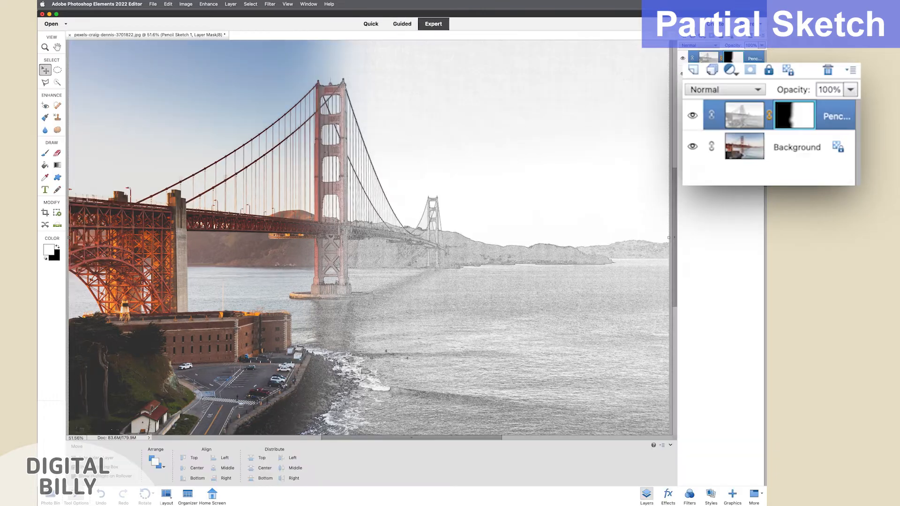
left_click(692, 117)
left_click(691, 117)
left_click(692, 148)
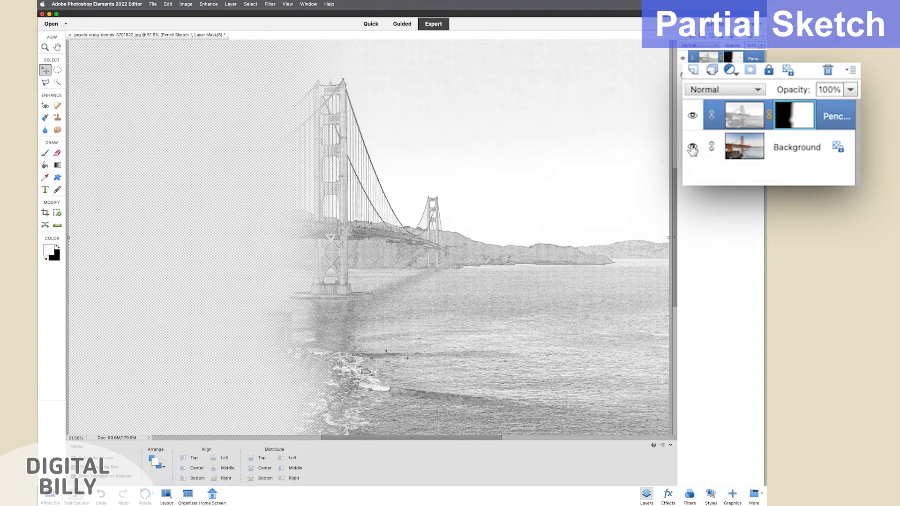
left_click(693, 148)
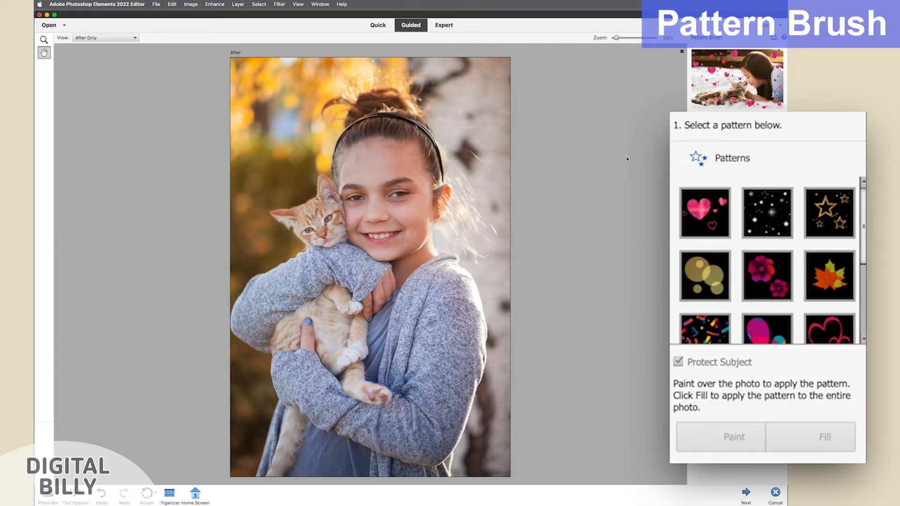
- Paint the pink hearts pattern over the background around the girl and kitten with Protect Subject enabled
left_click(703, 213)
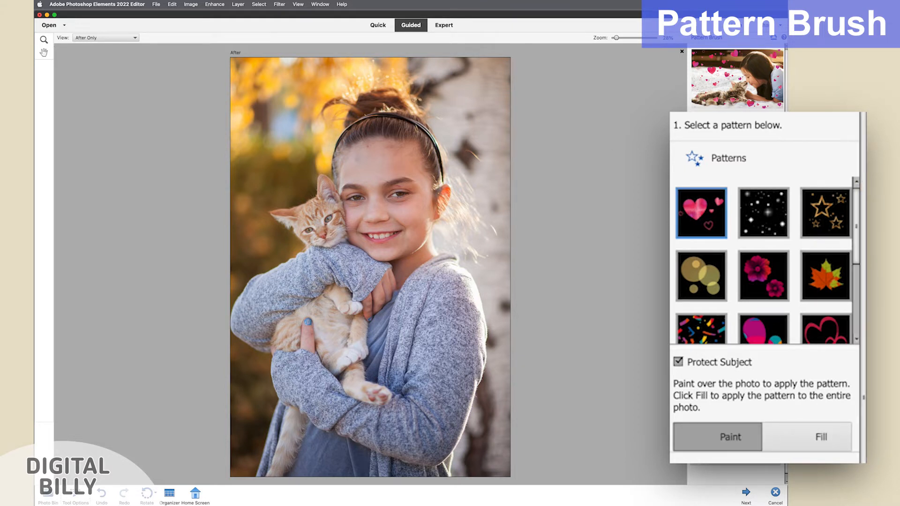
mouse_move(469, 237)
left_mouse_down()
mouse_move(473, 153)
mouse_move(429, 76)
mouse_move(484, 77)
mouse_move(430, 100)
mouse_move(394, 135)
mouse_move(394, 75)
mouse_move(422, 66)
mouse_move(274, 79)
mouse_move(256, 114)
mouse_move(312, 137)
mouse_move(264, 265)
mouse_move(243, 282)
mouse_move(244, 129)
mouse_move(315, 124)
mouse_move(335, 112)
mouse_move(483, 265)
mouse_move(508, 320)
mouse_move(499, 479)
mouse_move(466, 487)
mouse_move(471, 443)
left_mouse_up()
mouse_move(250, 474)
left_mouse_down()
mouse_move(258, 415)
mouse_move(243, 349)
mouse_move(233, 346)
mouse_move(244, 405)
left_mouse_up()
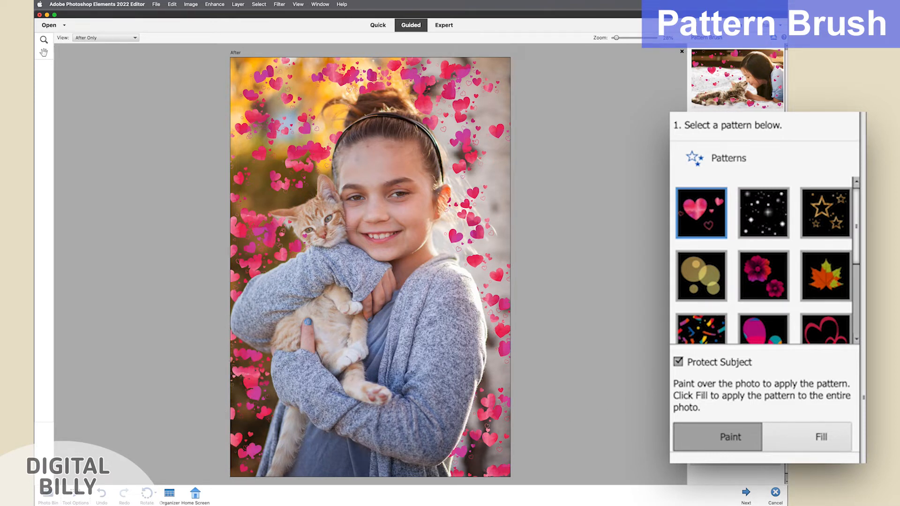
- Fill the whole photo with the hearts pattern and erase the hearts along the lower tree trunk with an enlarged Pattern Eraser
left_click(803, 427)
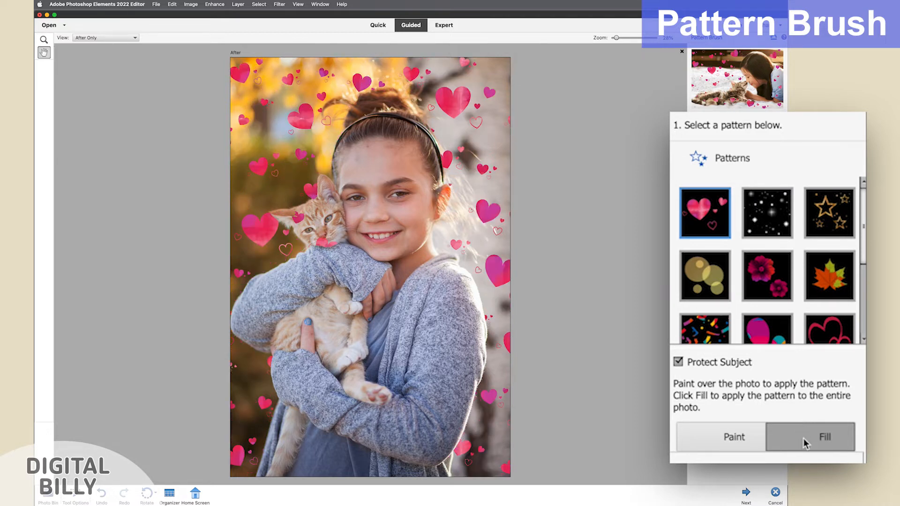
left_click(752, 438)
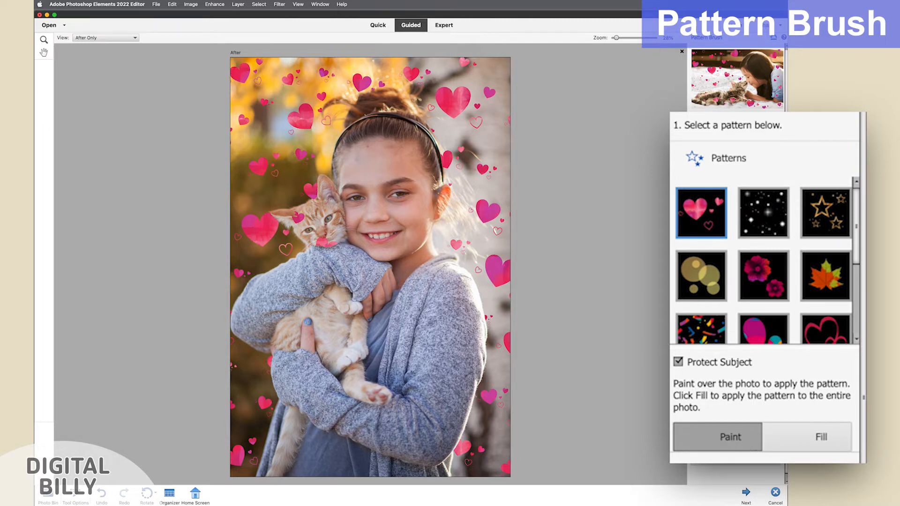
left_click_drag(725, 338, 738, 338)
mouse_move(499, 276)
left_mouse_down()
mouse_move(481, 278)
mouse_move(507, 368)
mouse_move(469, 470)
mouse_move(460, 458)
mouse_move(479, 372)
mouse_move(484, 458)
mouse_move(499, 442)
mouse_move(507, 472)
mouse_move(499, 393)
mouse_move(505, 429)
left_mouse_up()
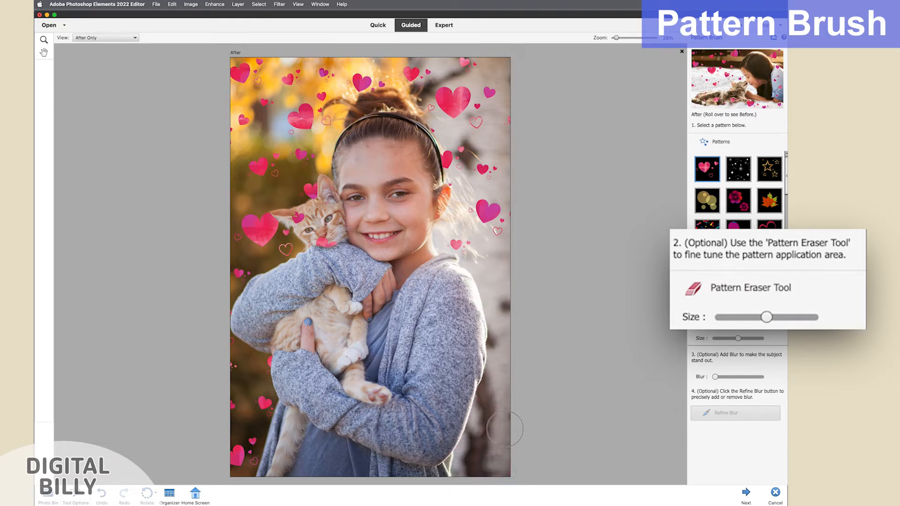
- Erase the hearts along the photo's lower edge beside the girl and set the background Blur to 100
mouse_move(274, 413)
left_mouse_down()
mouse_move(286, 432)
mouse_move(222, 397)
mouse_move(259, 441)
mouse_move(244, 446)
mouse_move(233, 473)
mouse_move(232, 297)
mouse_move(260, 381)
mouse_move(269, 347)
mouse_move(265, 372)
left_mouse_up()
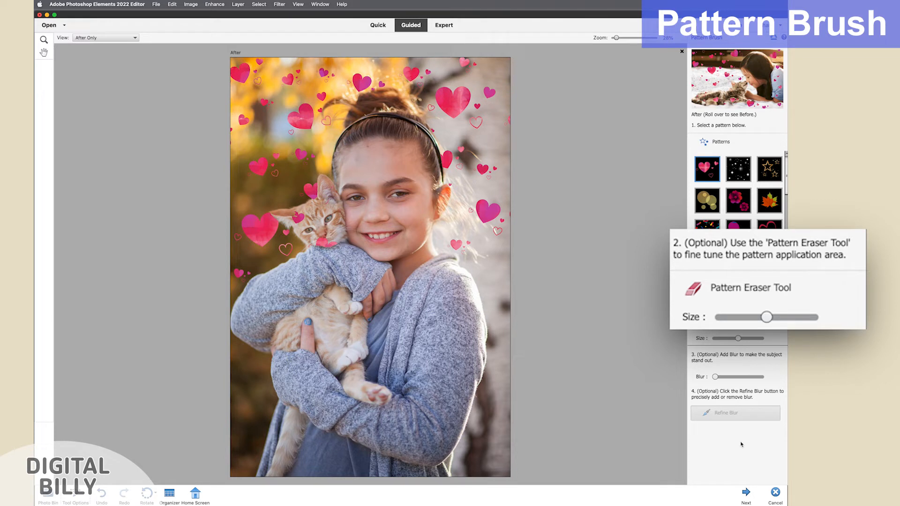
left_click_drag(720, 379, 727, 378)
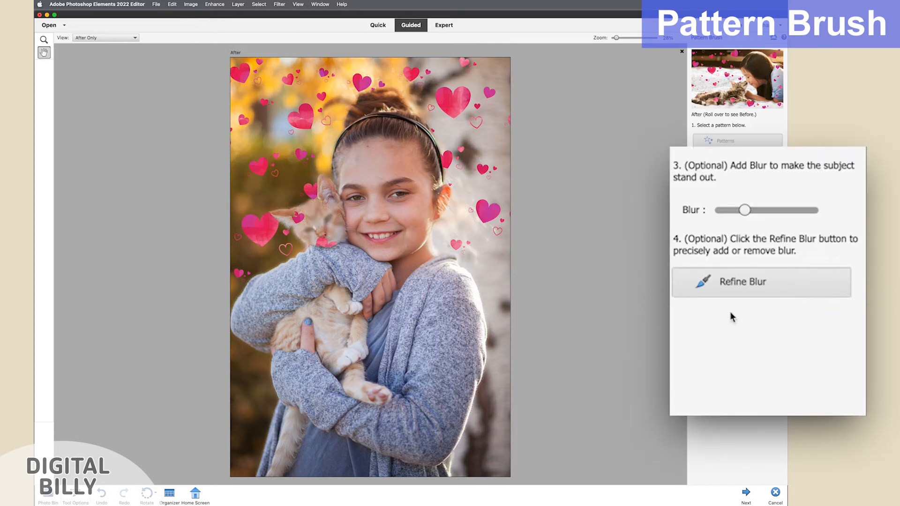
left_click_drag(746, 212, 824, 212)
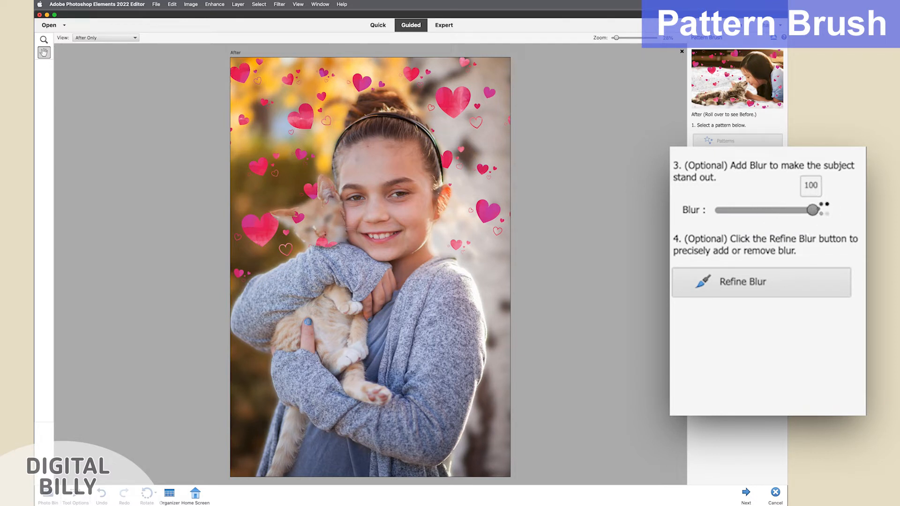
- Subtract the blur from the kitten's face and ears using Refine Blur with an enlarged brush
left_click(760, 280)
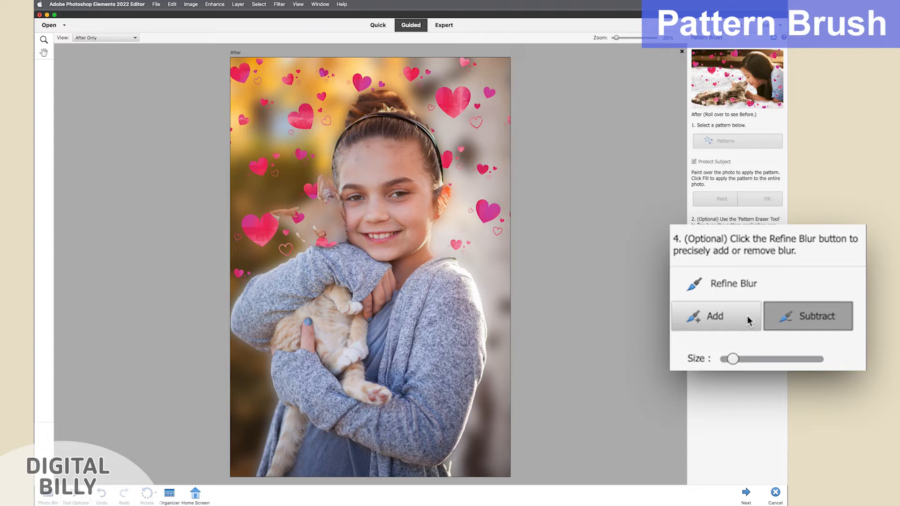
left_click(783, 318)
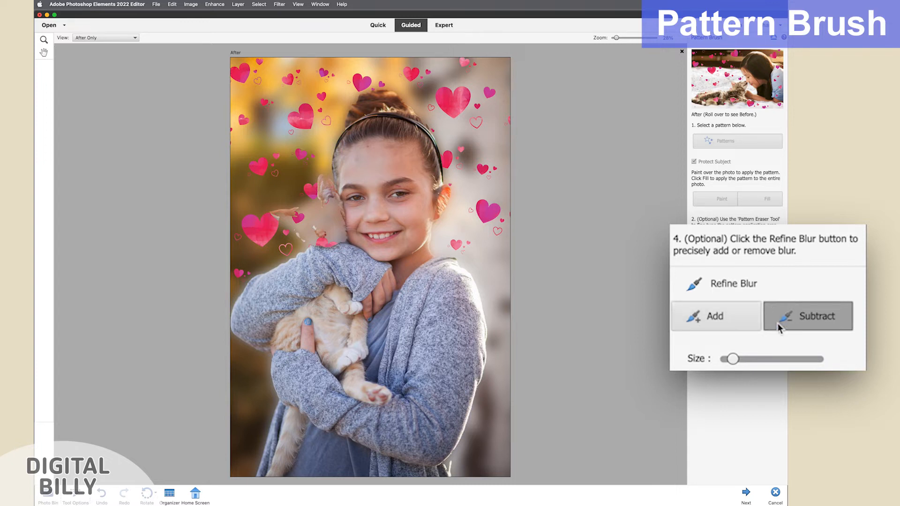
left_click_drag(732, 359, 768, 358)
mouse_move(329, 236)
left_mouse_down()
mouse_move(328, 214)
mouse_move(338, 227)
left_mouse_up()
left_click(320, 208)
mouse_move(303, 212)
left_mouse_down()
mouse_move(300, 229)
mouse_move(313, 240)
mouse_move(315, 233)
mouse_move(288, 219)
left_mouse_up()
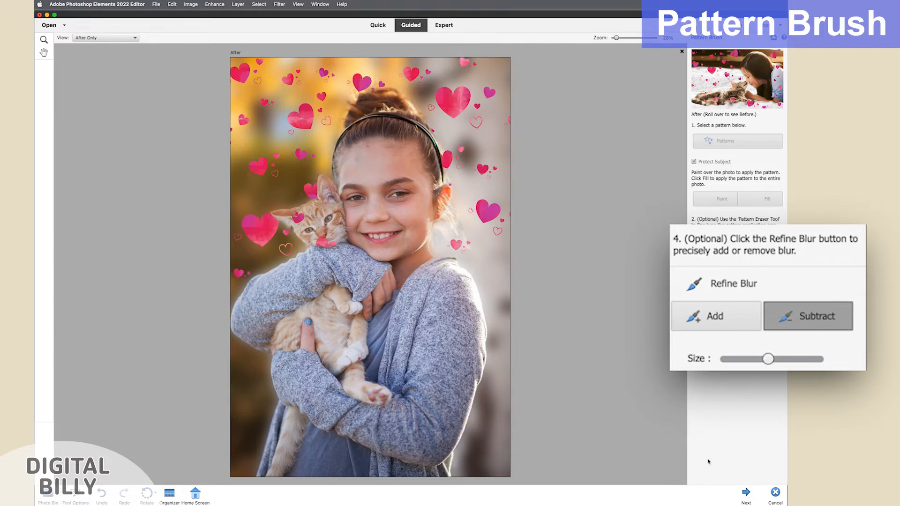
- Continue the hearts photo in Expert mode and examine the Pattern1 and blurred Background copy layers by toggling their visibility
left_click(745, 493)
left_click(771, 224)
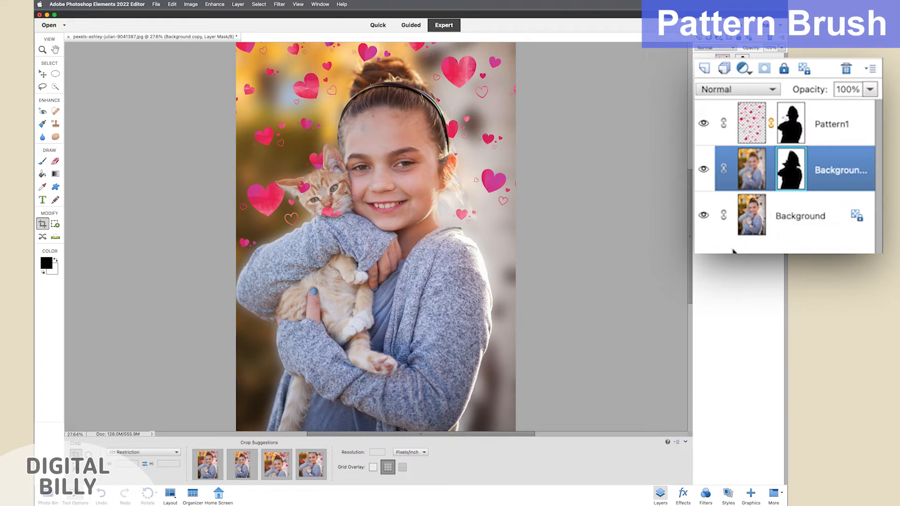
left_click(703, 124)
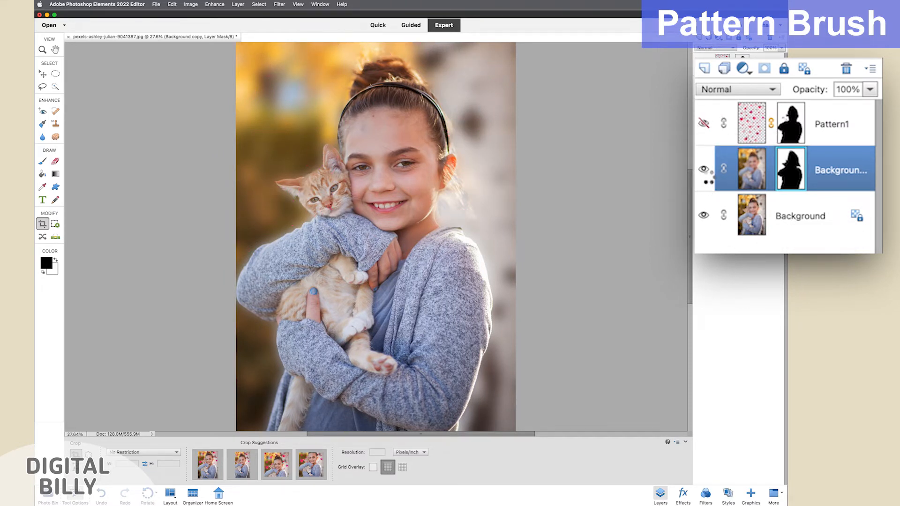
left_click(704, 169)
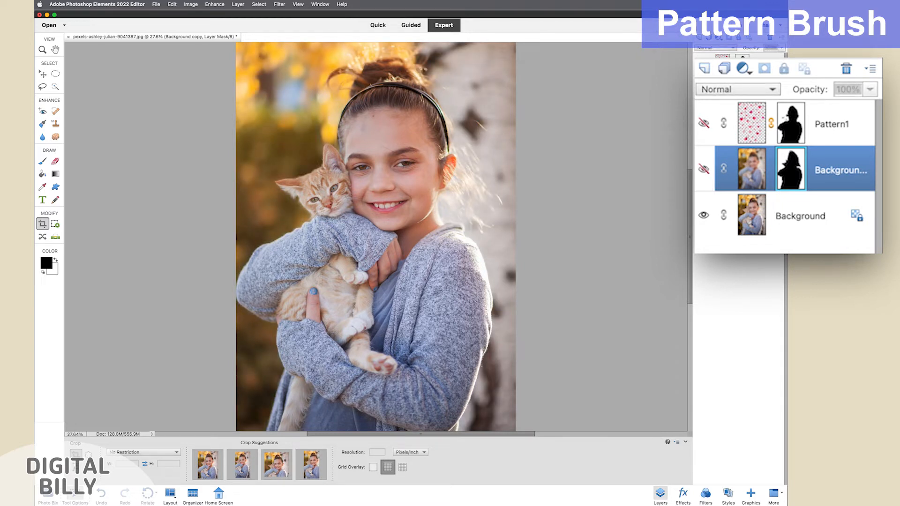
left_click(704, 170)
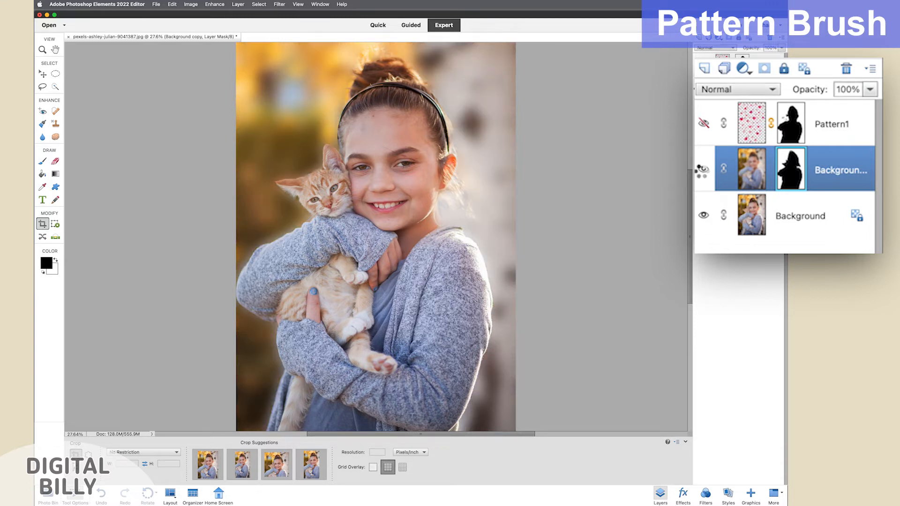
left_click(704, 124)
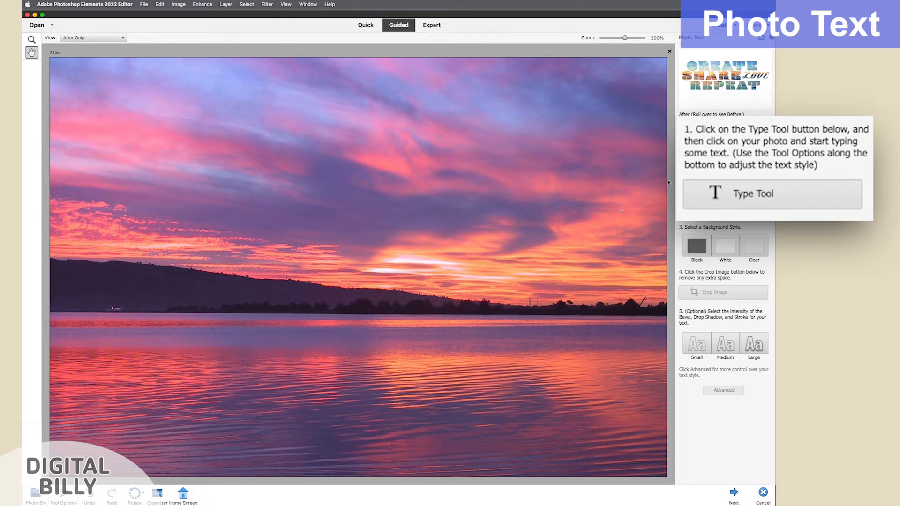
- Add the centred three-line text "SEEK CALMNESS / AND / SERENITY" over the sky of the sunset photo and commit it
left_click(716, 196)
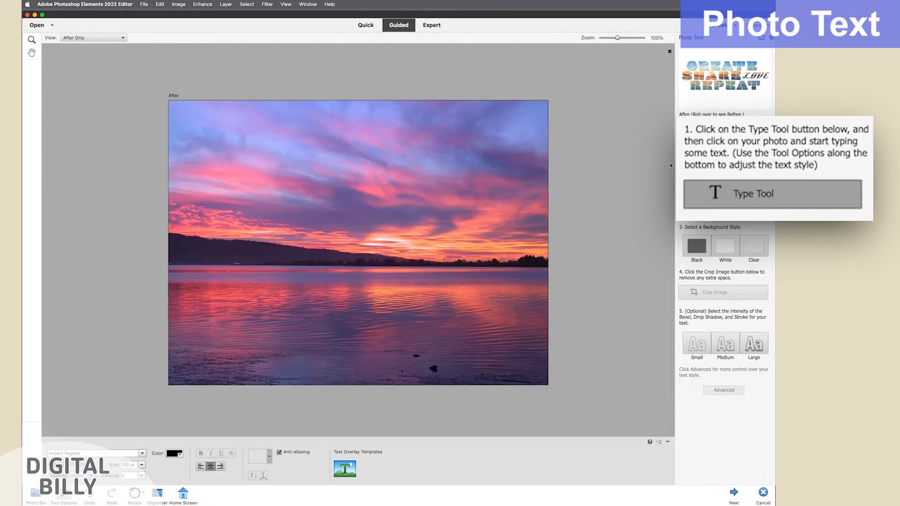
left_click(343, 179)
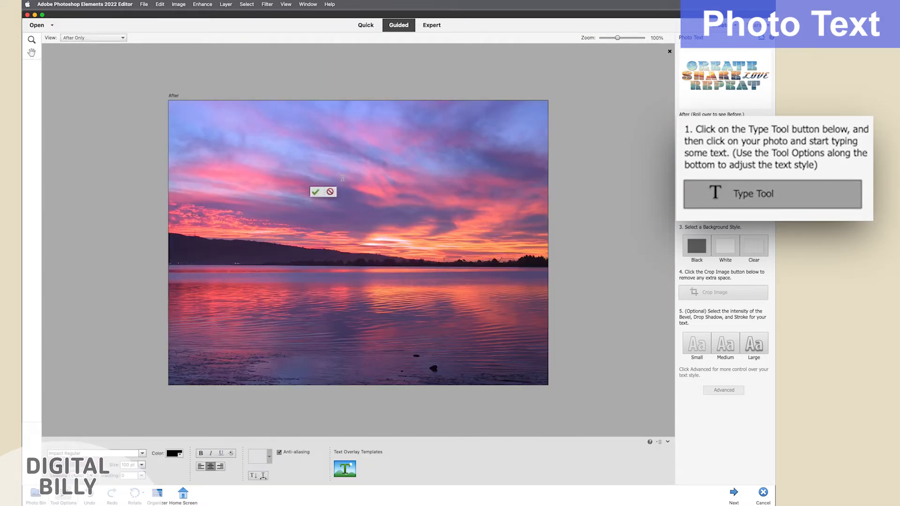
type("SEE")
type("L")
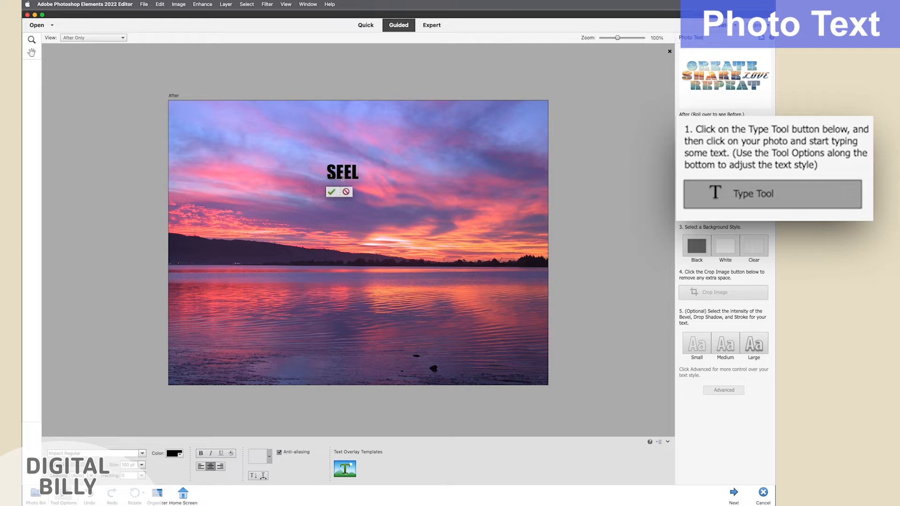
key("BackSpace")
type("K")
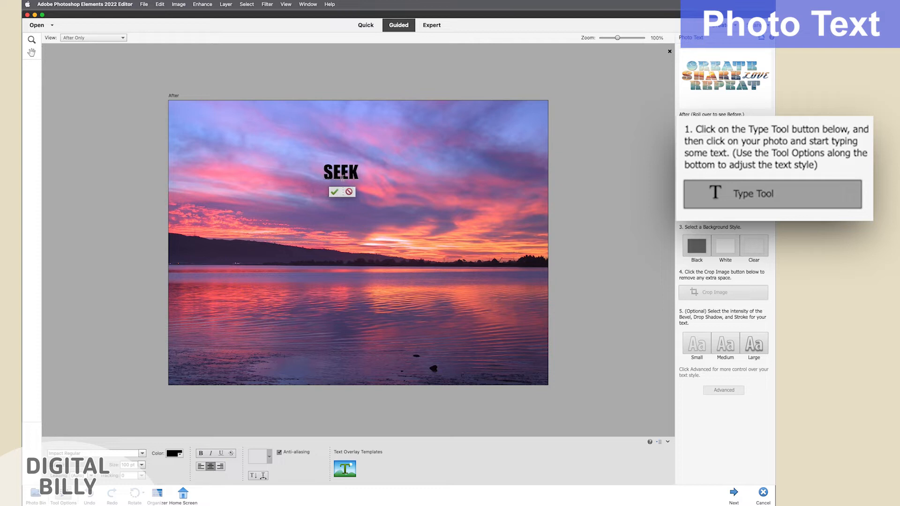
type(" CALMNESS")
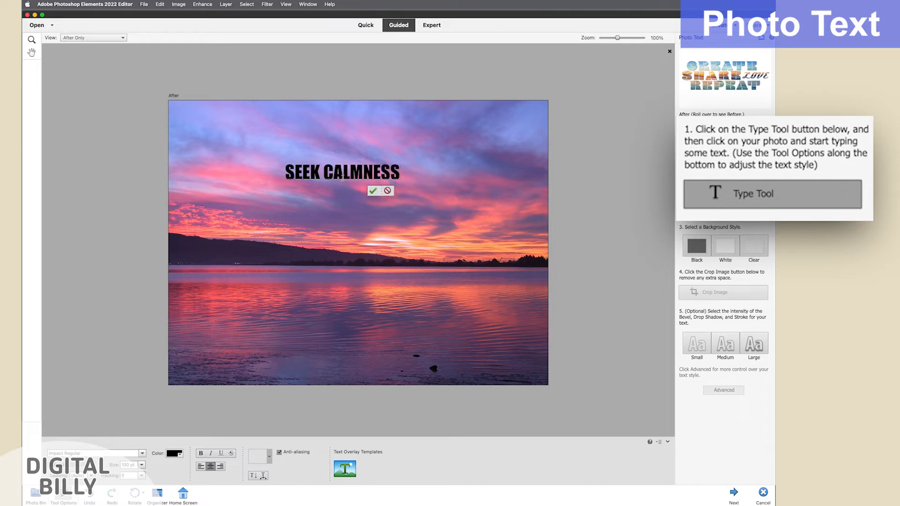
key("Return")
type("AN")
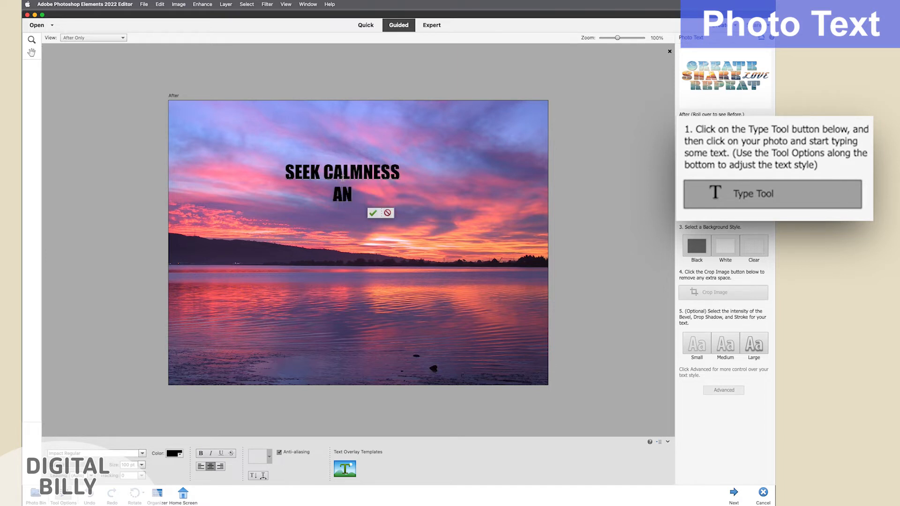
type("D E")
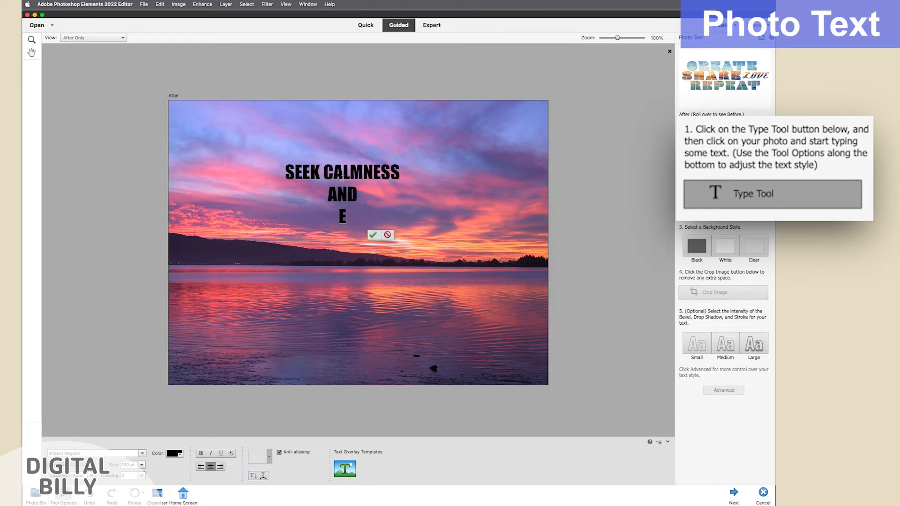
key("BackSpace")
type("SEREN")
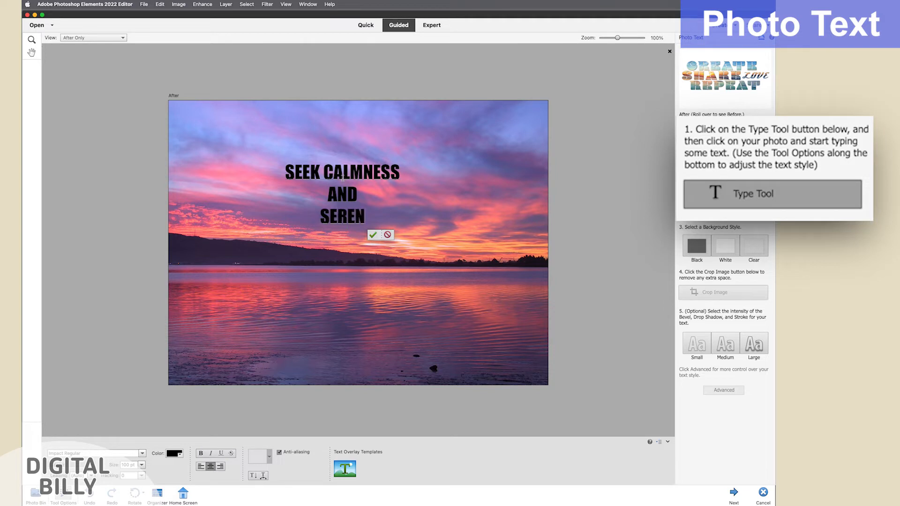
type("ITY")
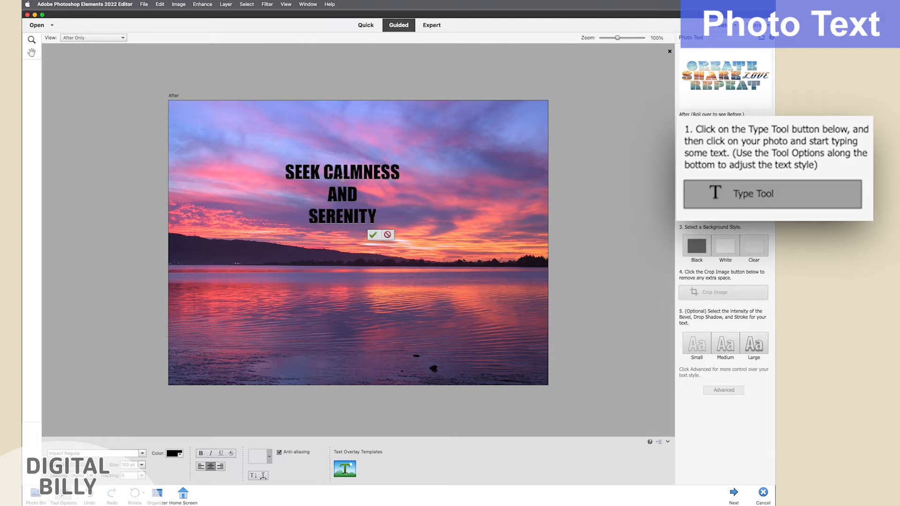
left_click(372, 235)
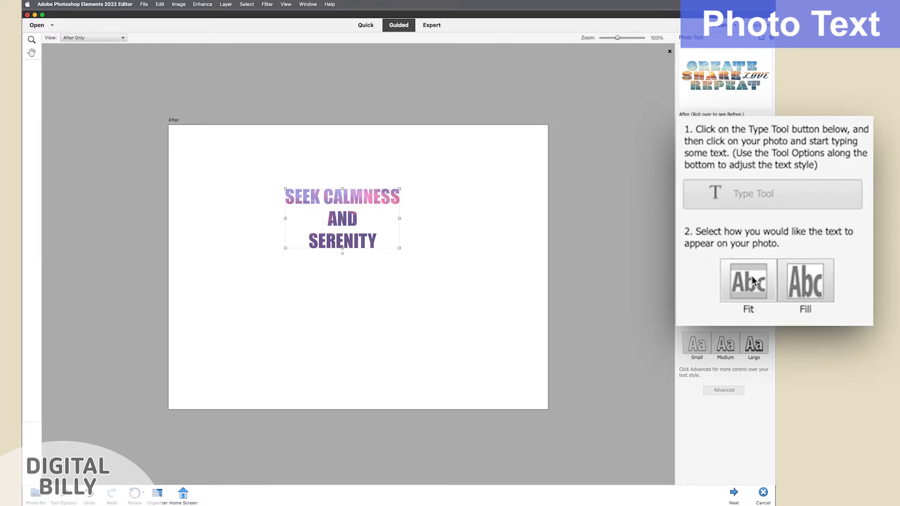
- Compare the Fit and Fill text layouts, keep Fit, and choose the Clear background style
left_click(753, 280)
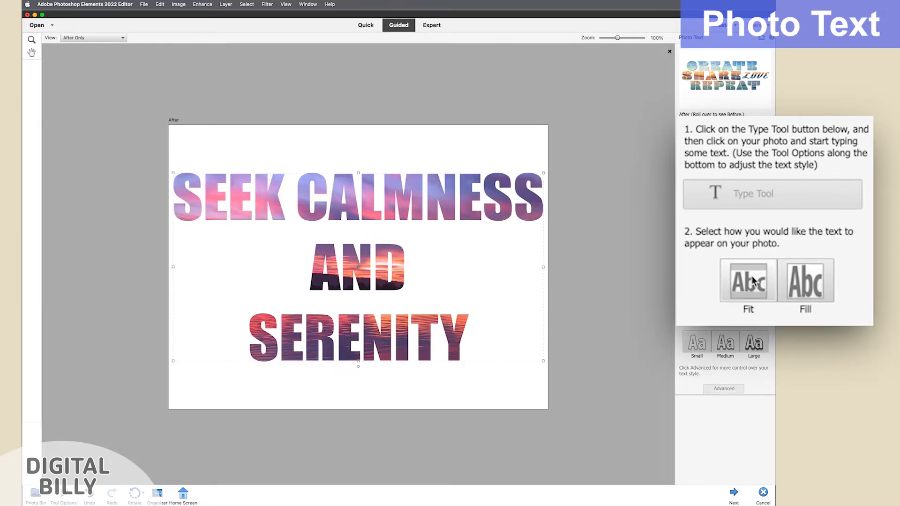
left_click(797, 284)
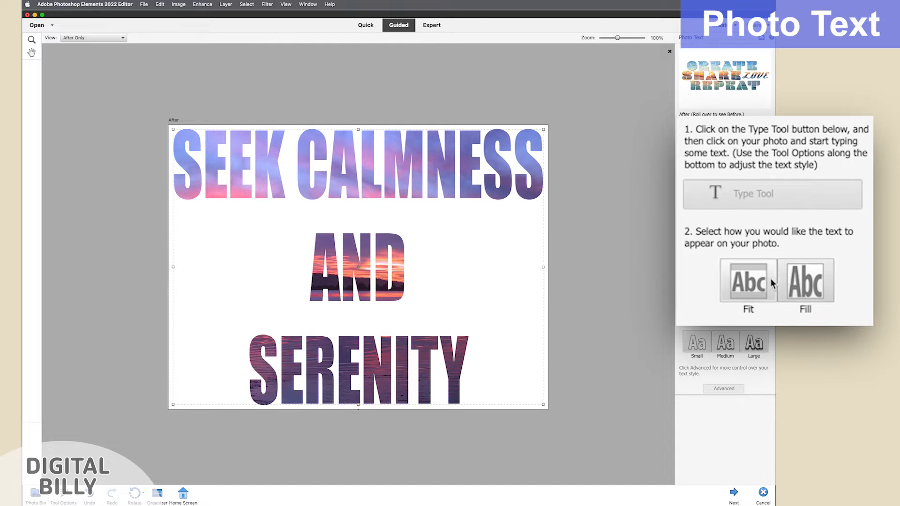
left_click(750, 285)
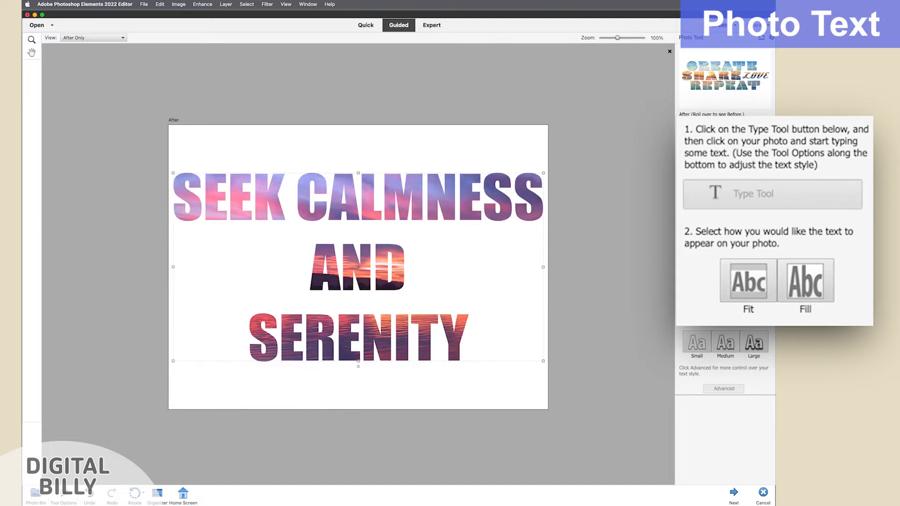
left_click(819, 279)
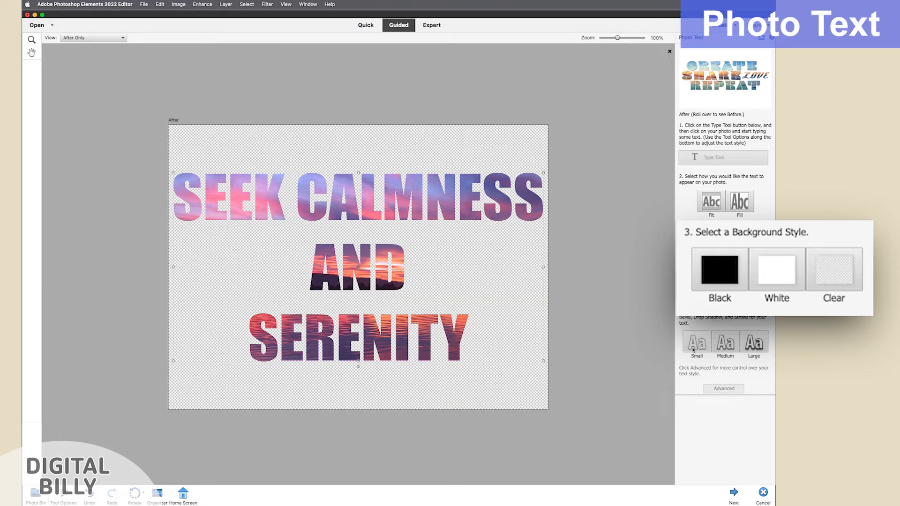
- Preview the Small and Medium text effects, apply Large, and open the advanced style settings
left_click(714, 361)
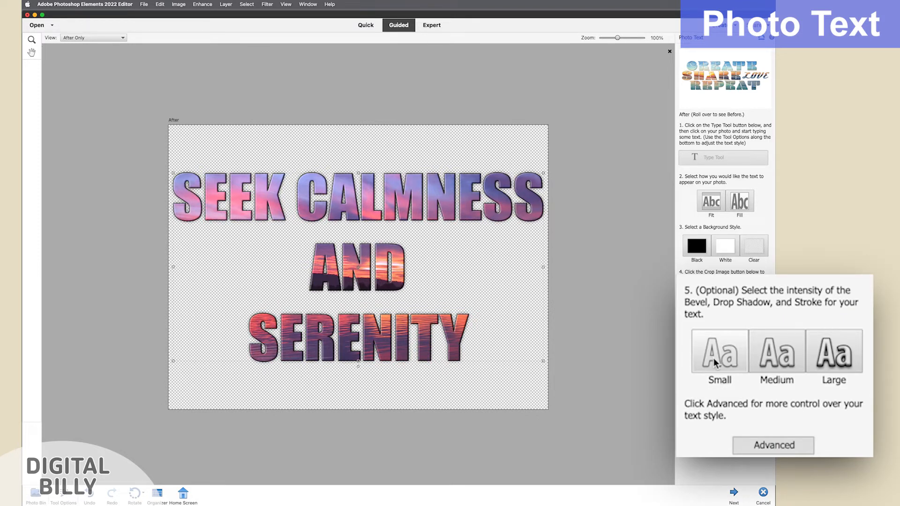
left_click(761, 364)
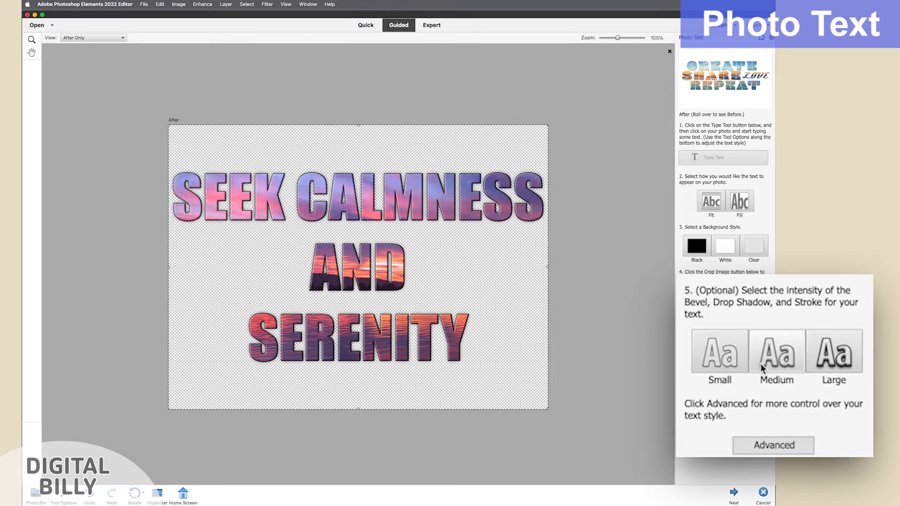
left_click(823, 367)
left_click(774, 446)
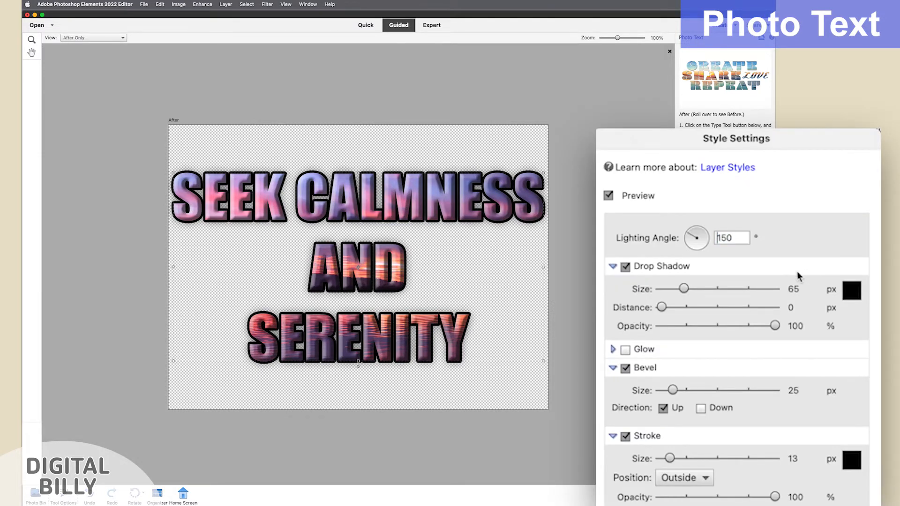
- Try a 40 px drop shadow, 5 px bevel and 6 px stroke on the text, and reset the style settings
left_click_drag(684, 289, 679, 292)
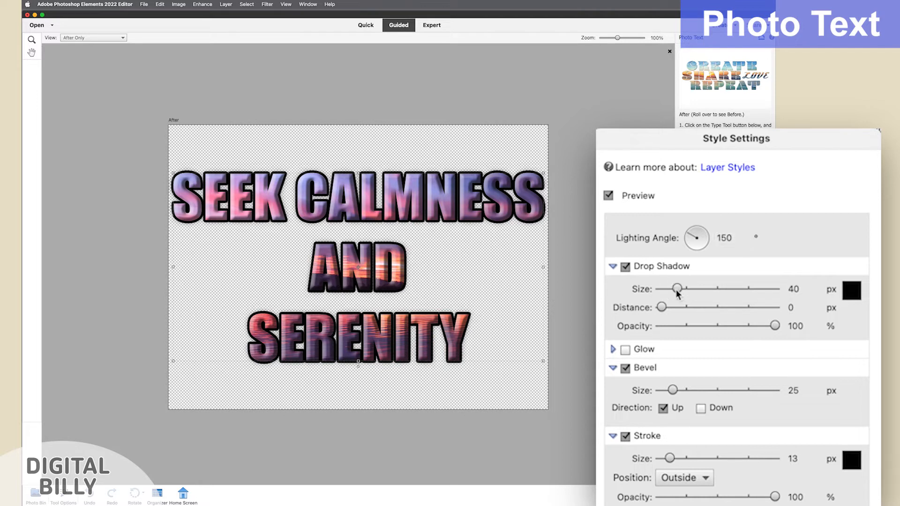
left_click_drag(672, 391, 666, 394)
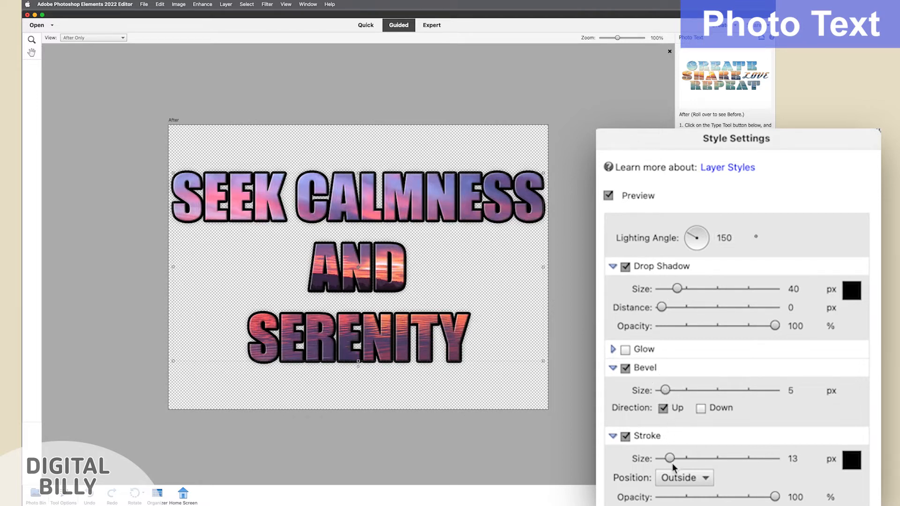
left_click_drag(665, 146, 656, 92)
left_click_drag(664, 404, 661, 405)
left_click(662, 405)
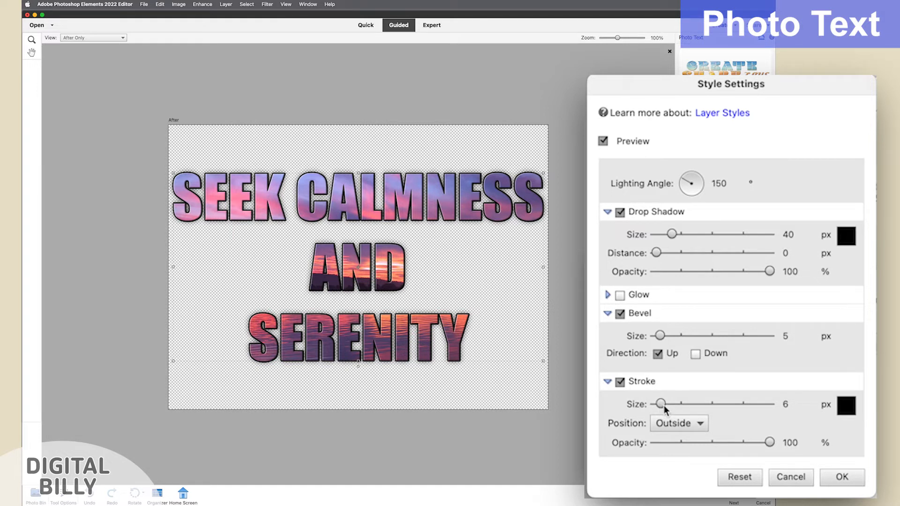
left_click(737, 479)
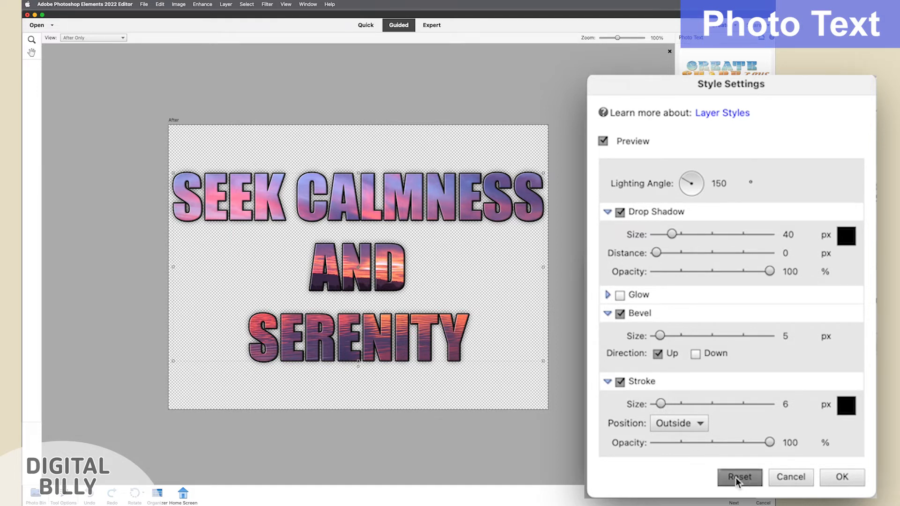
- Set the text's drop shadow size to 10 px, bevel to 7 px and stroke to 8 px, and accept the style settings
left_click(678, 235)
left_click_drag(678, 235, 664, 236)
left_click_drag(667, 336, 663, 338)
left_click_drag(664, 404, 663, 407)
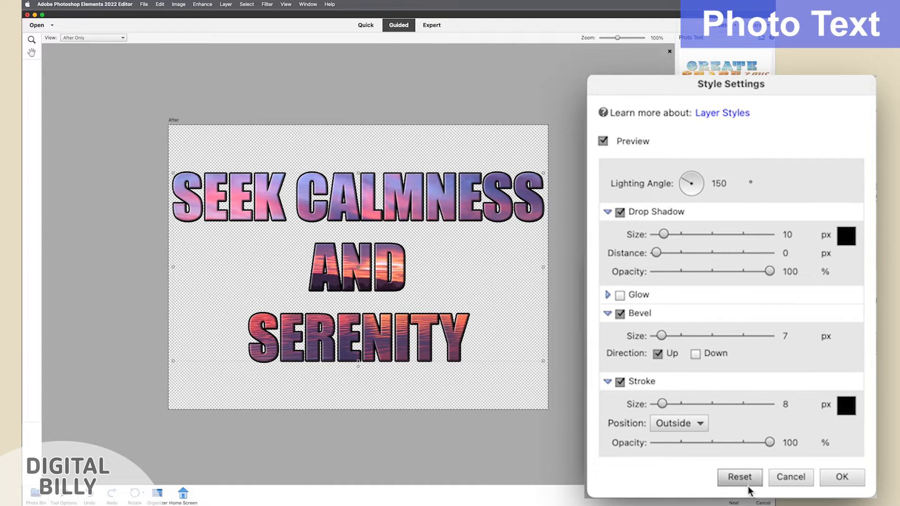
left_click(840, 478)
- Finish the Photo Text guided edit and continue editing the result in Expert mode
left_click(732, 492)
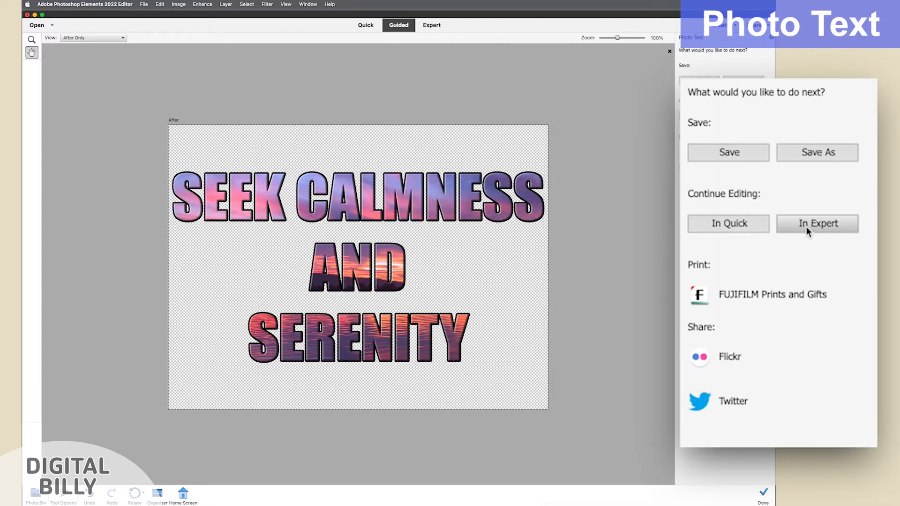
left_click(806, 227)
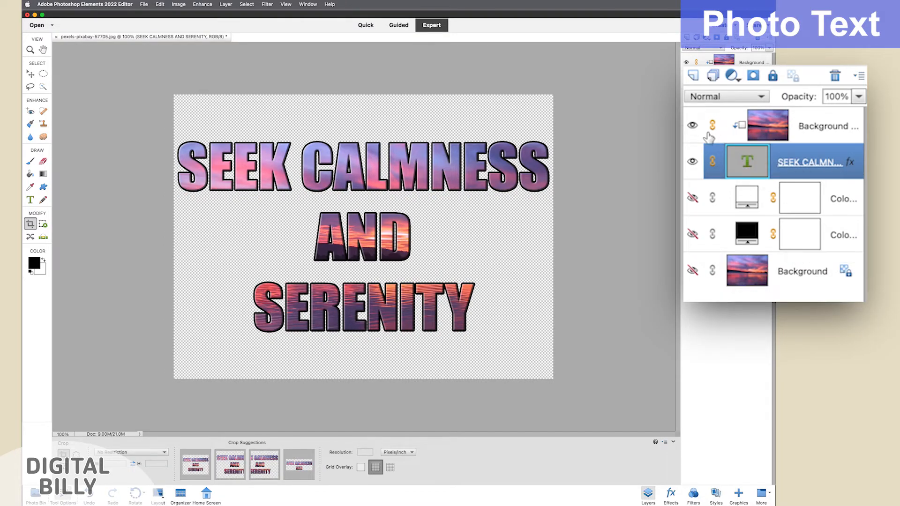
- Hide and reshow the clipped photo layer, and set the text layer's bevel size to 13 px in its style settings
left_click(693, 126)
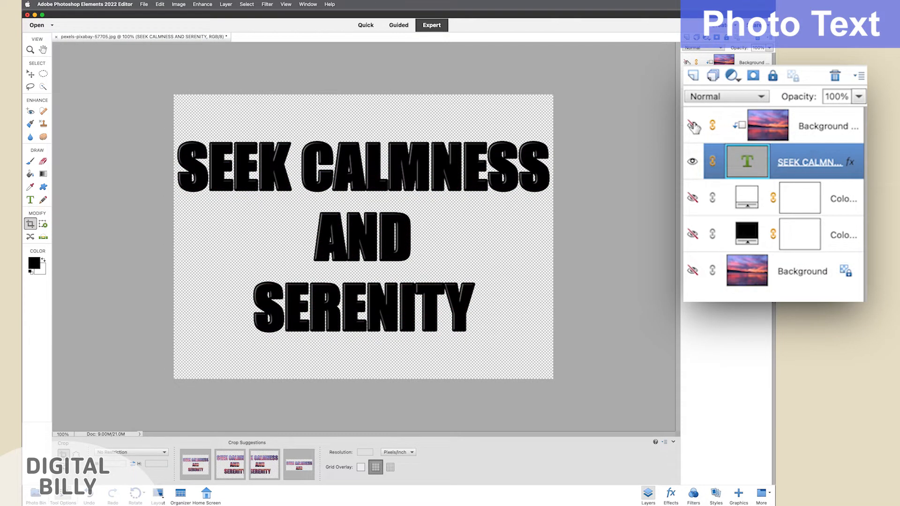
left_click(693, 126)
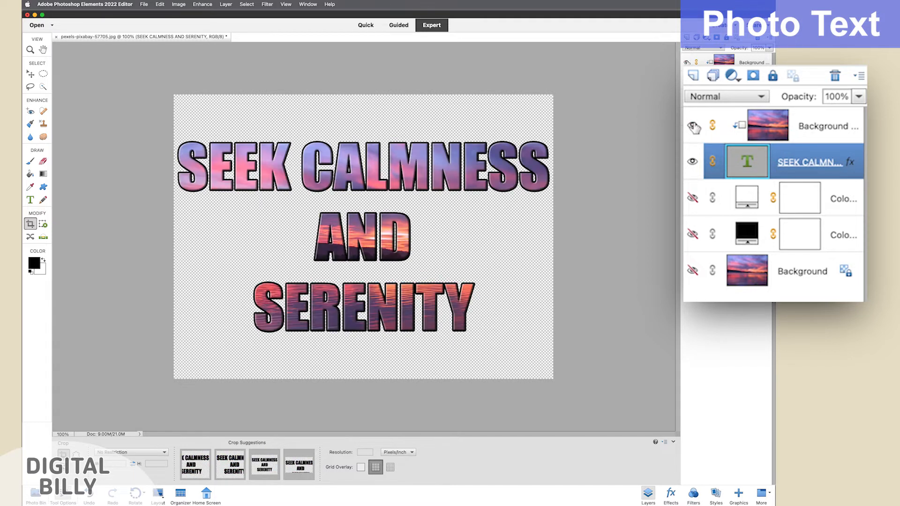
double_click(852, 164)
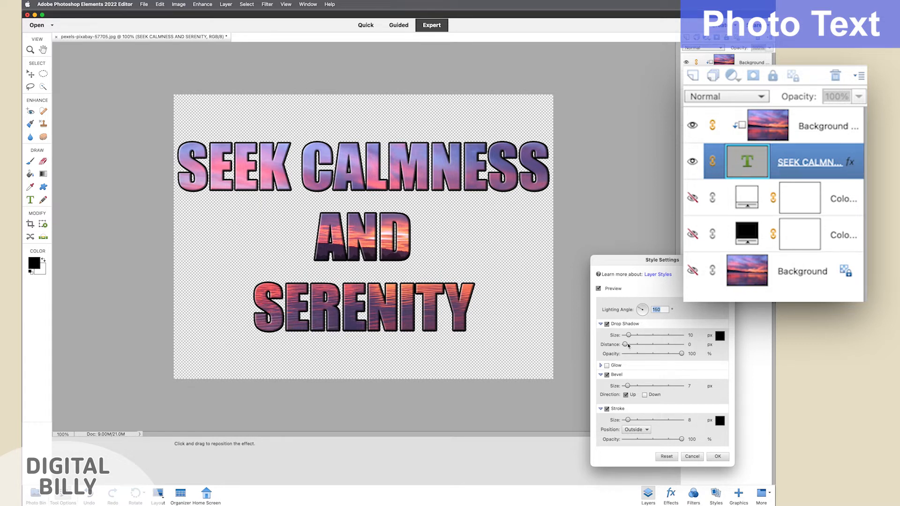
left_click_drag(628, 387, 630, 387)
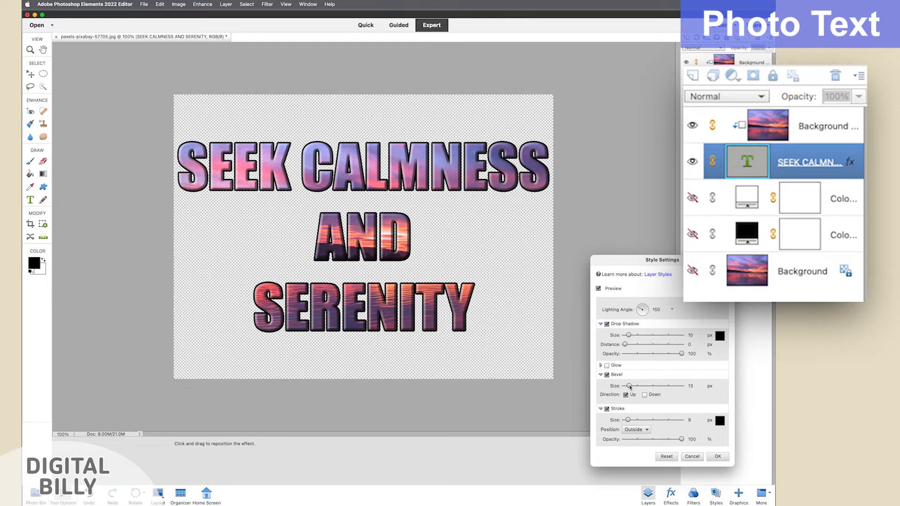
left_click(714, 459)
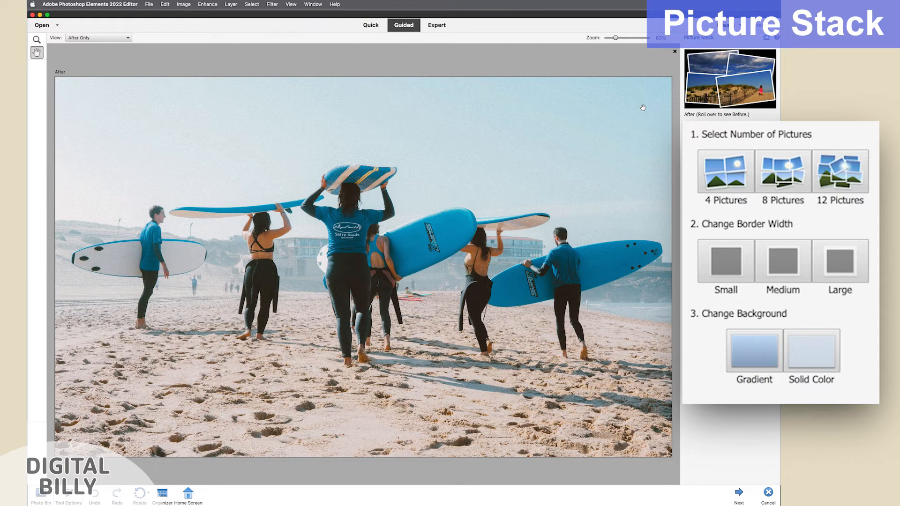
- Create a 4 Pictures stack from the surfers photo, trying the Medium border width and applying Large
left_click(720, 174)
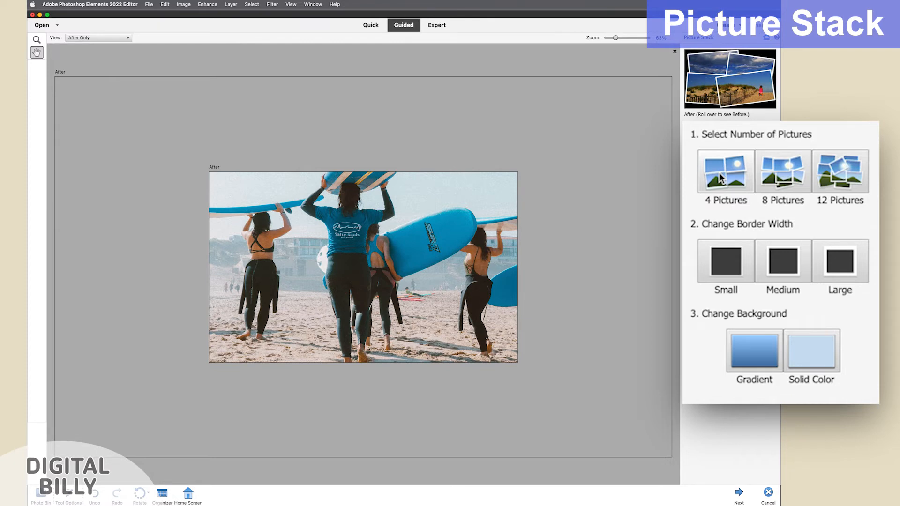
left_click(764, 261)
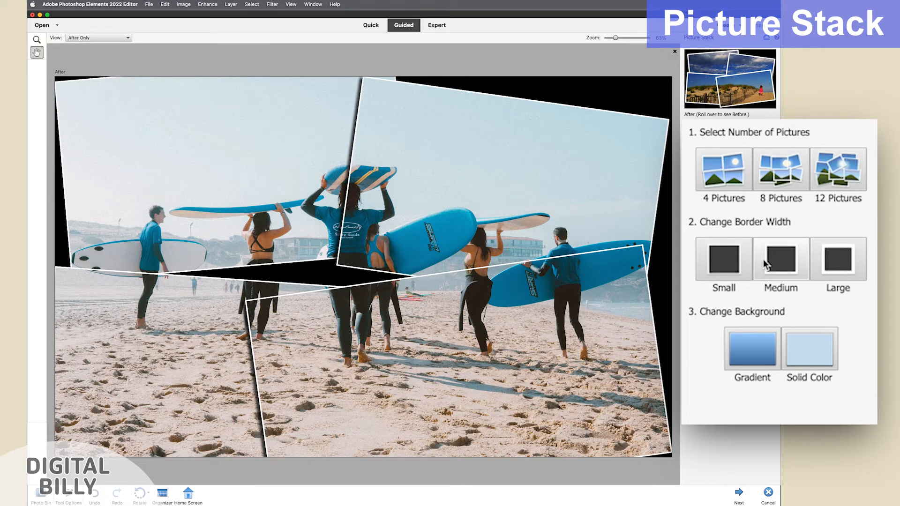
left_click(827, 263)
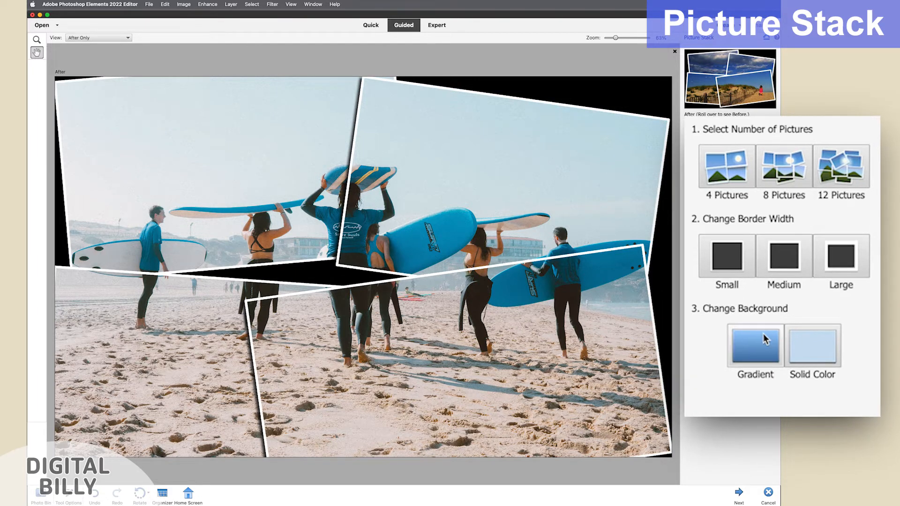
- Fill the picture stack's background with the reflected gradient at 90° and 100% scale
left_click(766, 339)
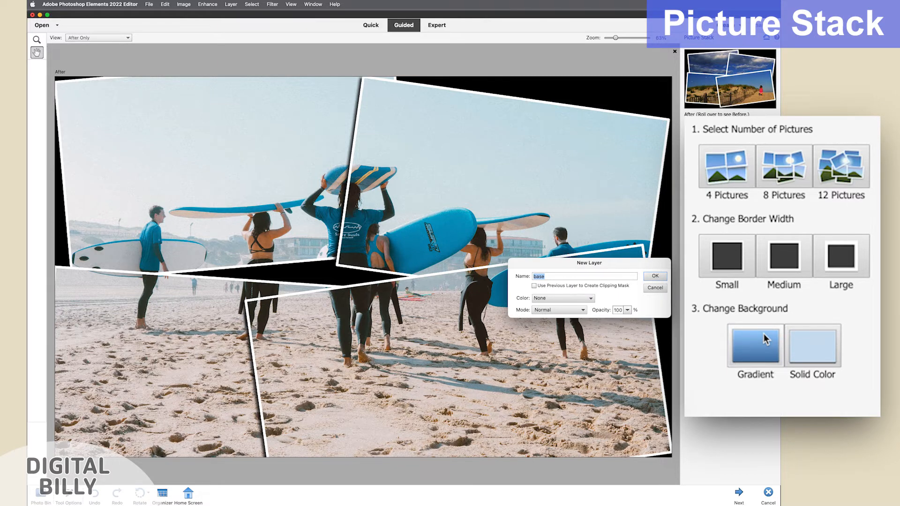
left_click(659, 276)
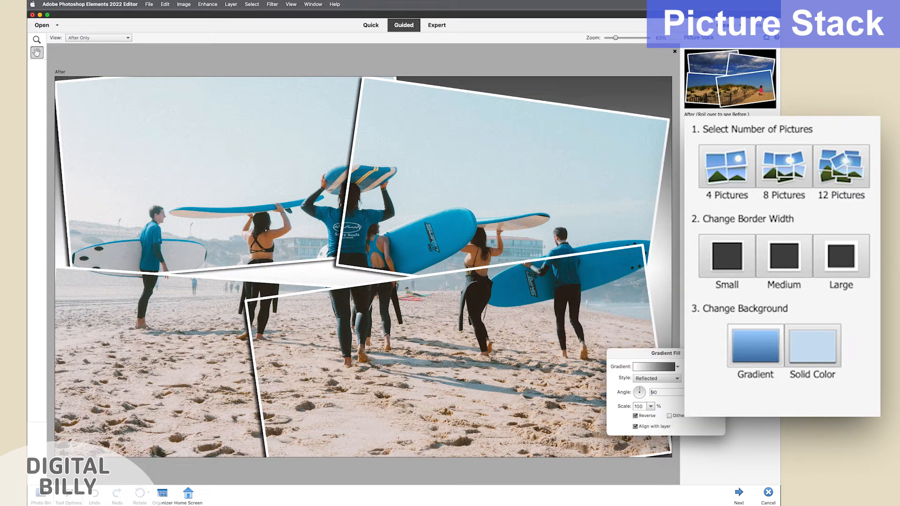
key("Return")
- Give the picture stack a solid red background, finish the guided edit and continue editing the result in Expert mode
left_click(812, 359)
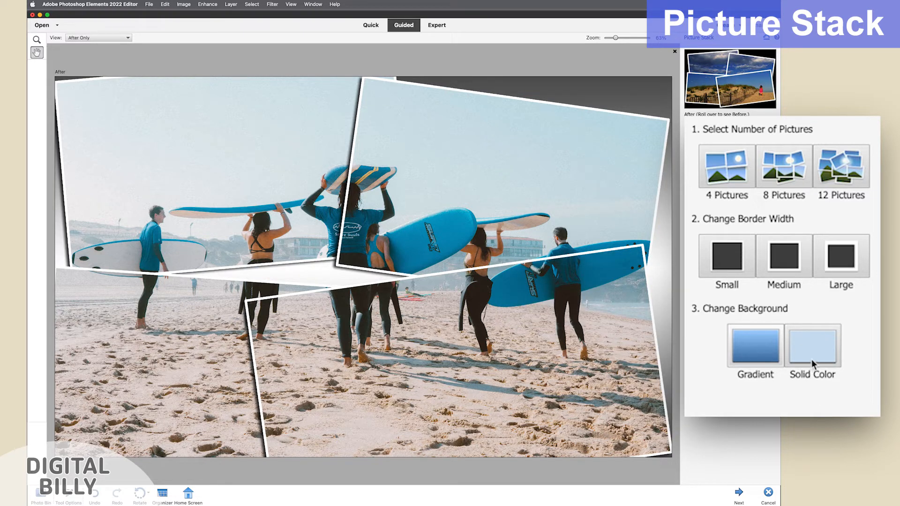
left_click(656, 276)
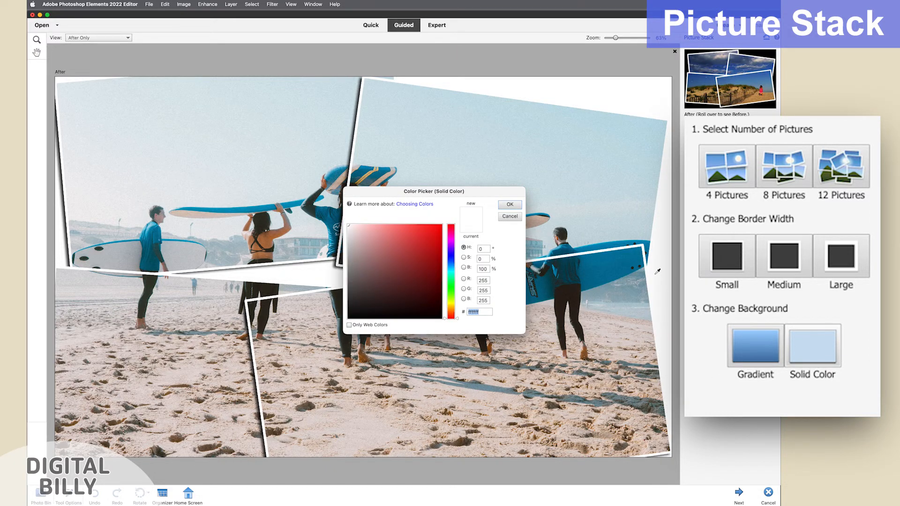
left_click_drag(390, 234, 415, 225)
left_click(510, 205)
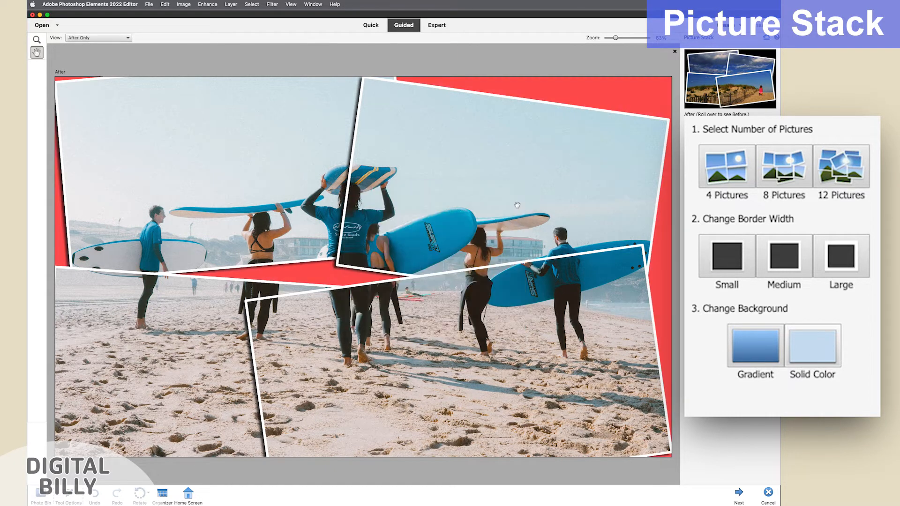
left_click(732, 500)
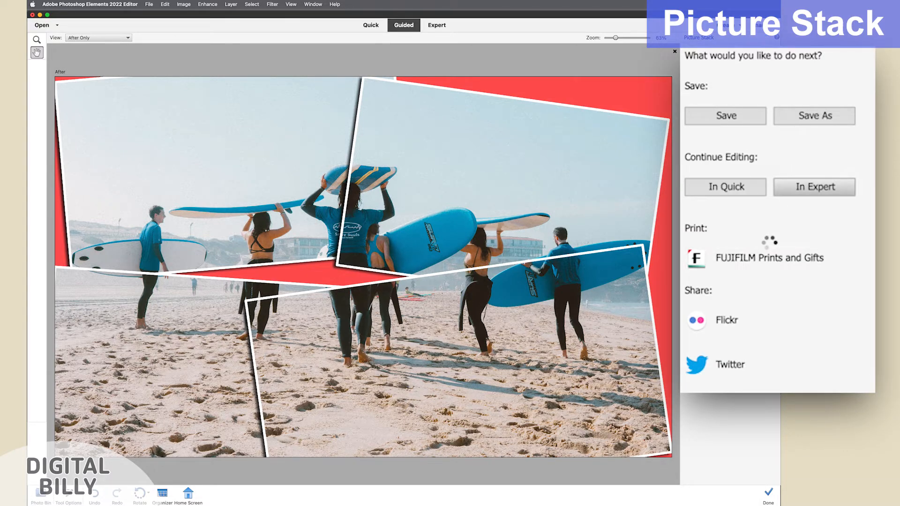
left_click(769, 189)
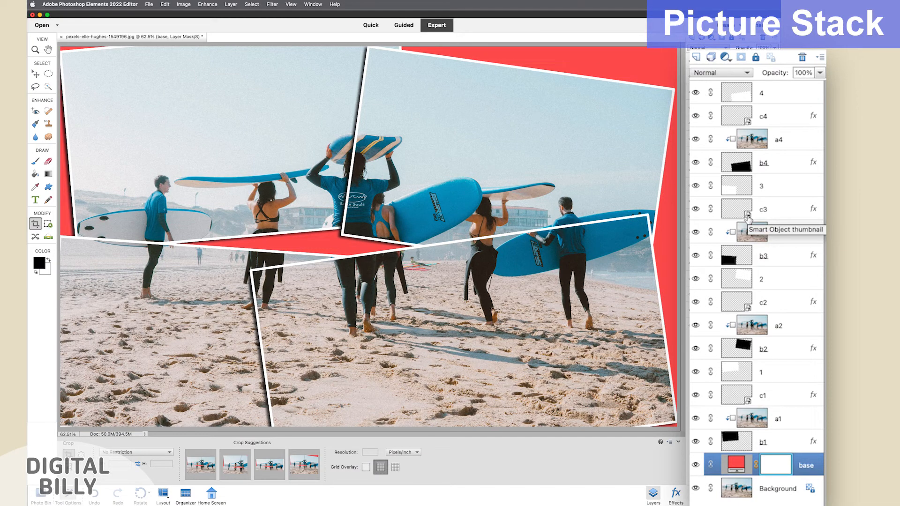
- Hide the layers that make up the fourth picture: 4, c4, a4 and b4
left_click(697, 92)
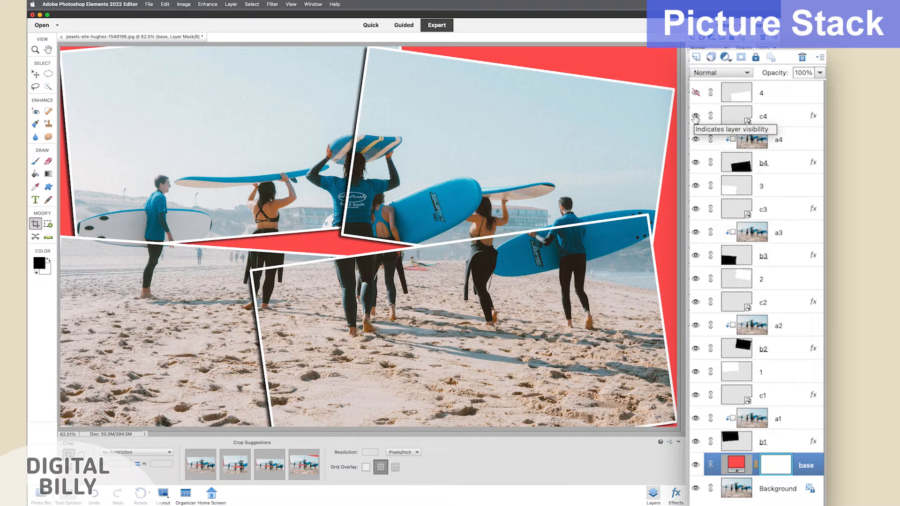
left_click(696, 116)
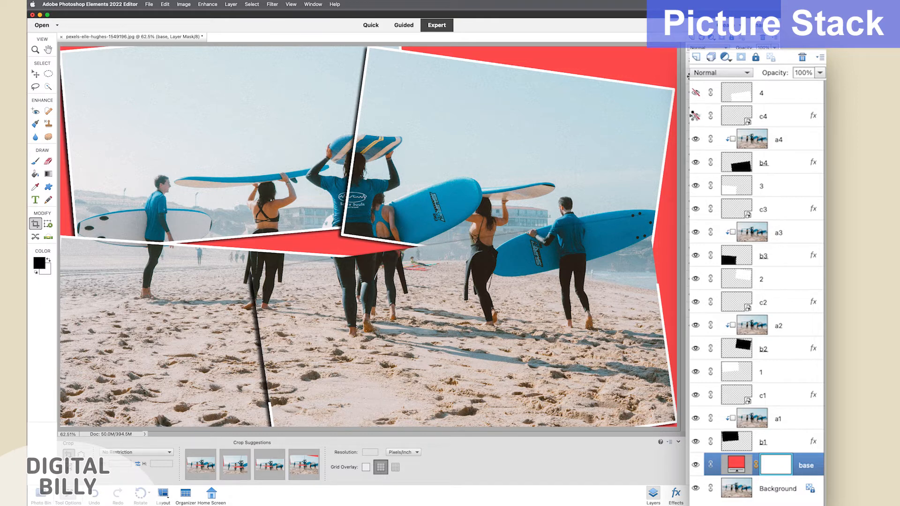
left_click(695, 139)
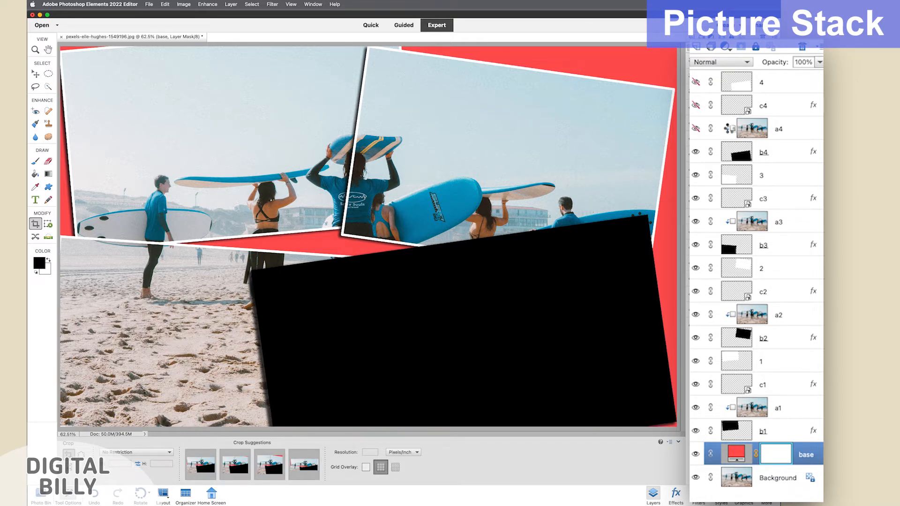
right_click(731, 133)
left_click(746, 237)
left_click(695, 152)
- Hide every layer from 3 down to base one by one, leaving only the Background layer shown
left_click(696, 175)
left_click(697, 198)
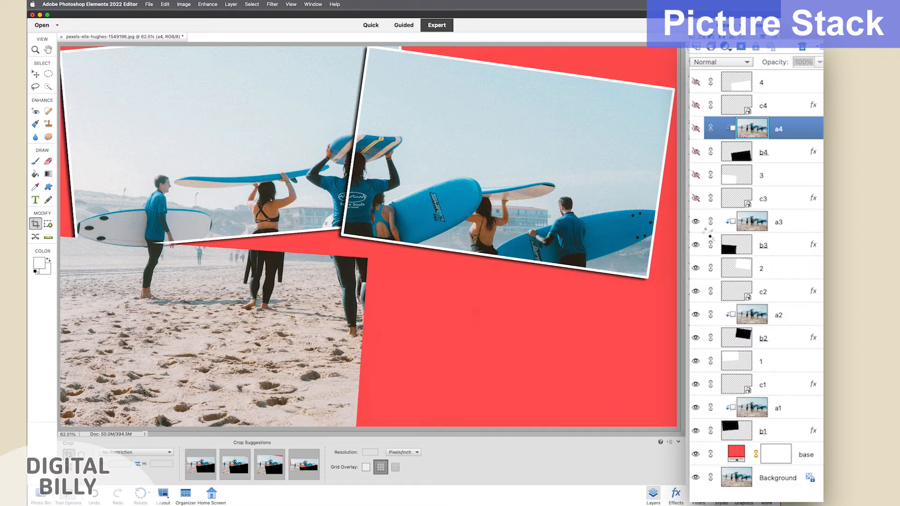
left_click(696, 222)
left_click(696, 245)
left_click(696, 268)
left_click(696, 291)
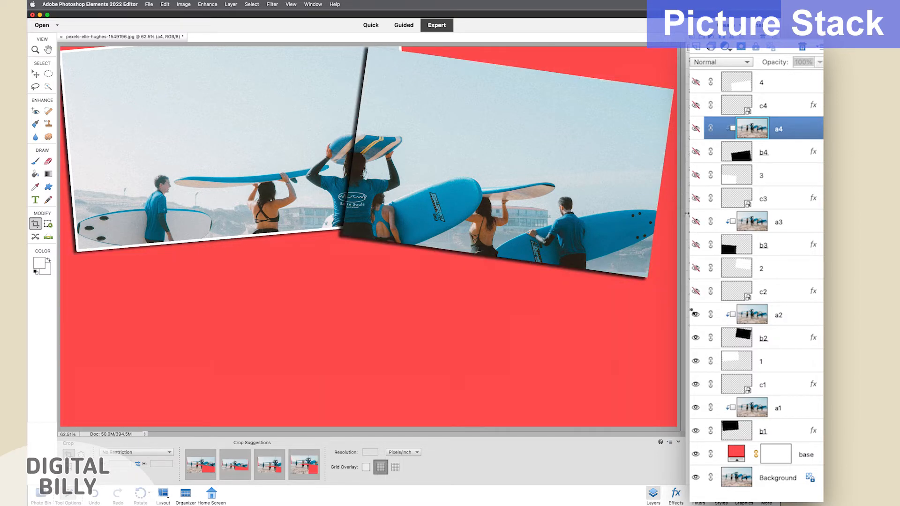
left_click(696, 315)
left_click(696, 338)
left_click(696, 361)
left_click(695, 384)
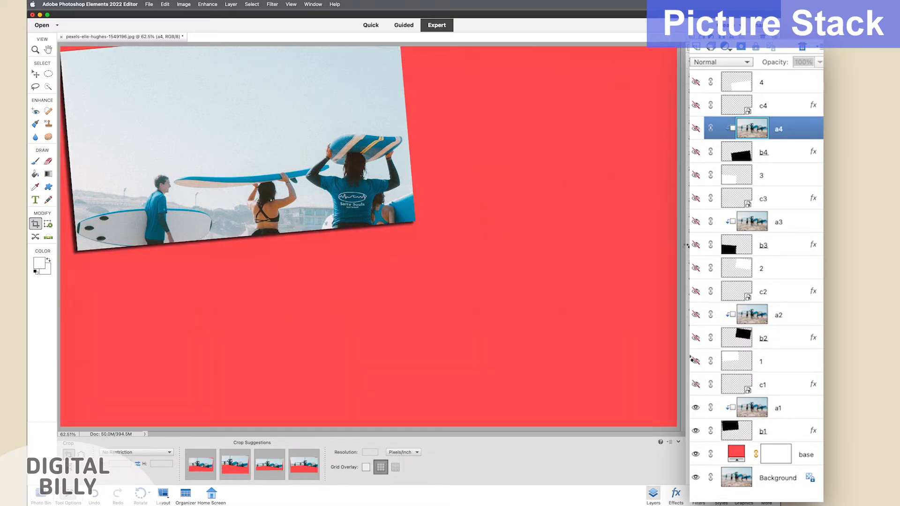
left_click(695, 408)
left_click(696, 431)
left_click(696, 453)
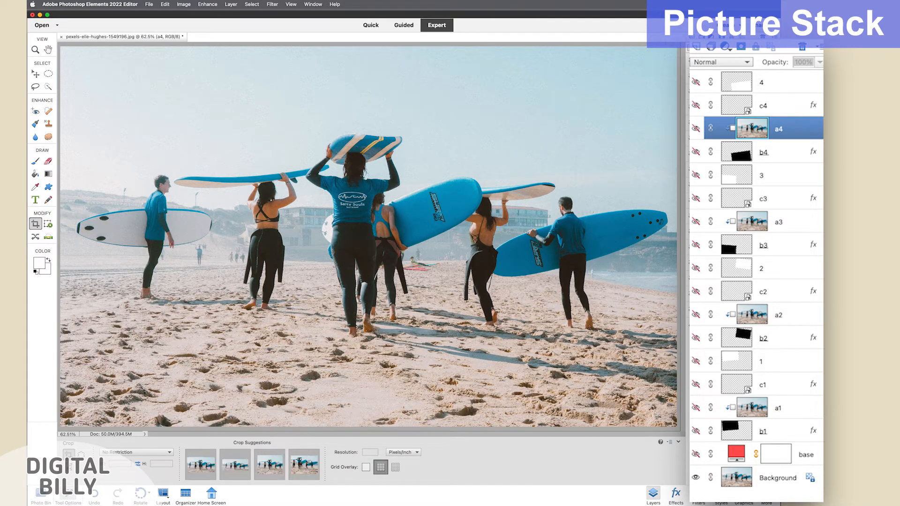
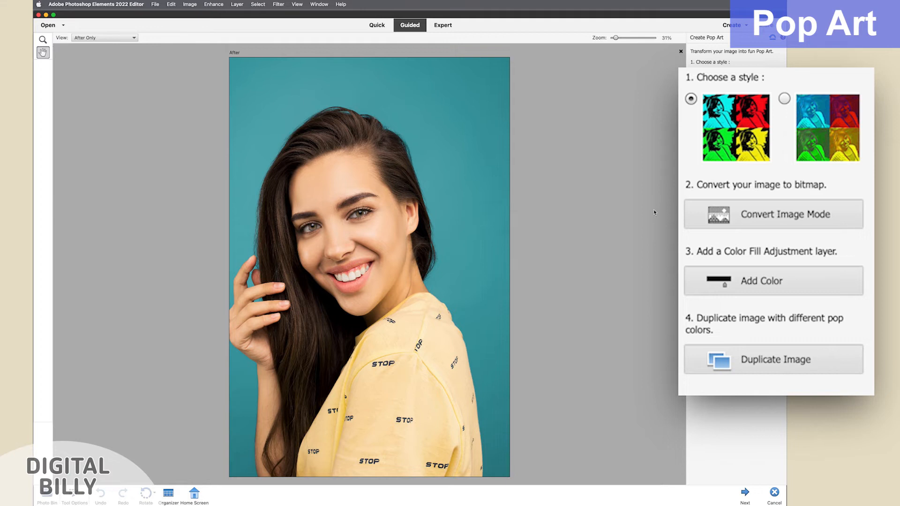
- Choose the second Pop Art style, posterize the portrait repeatedly and add the neon glow
left_click(785, 99)
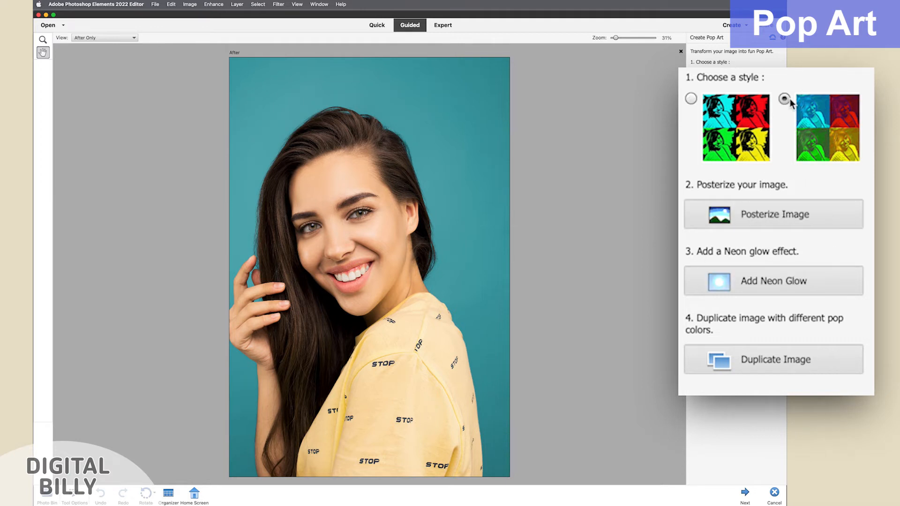
left_click(787, 217)
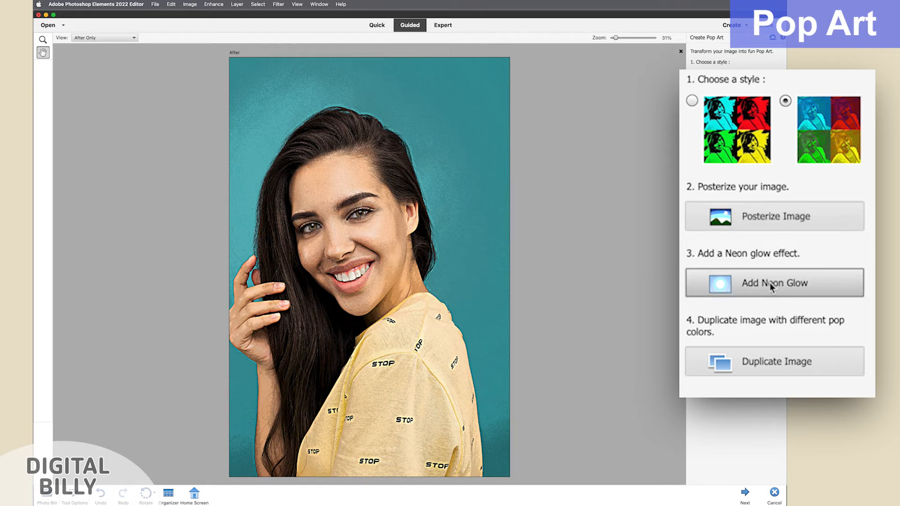
left_click(759, 218)
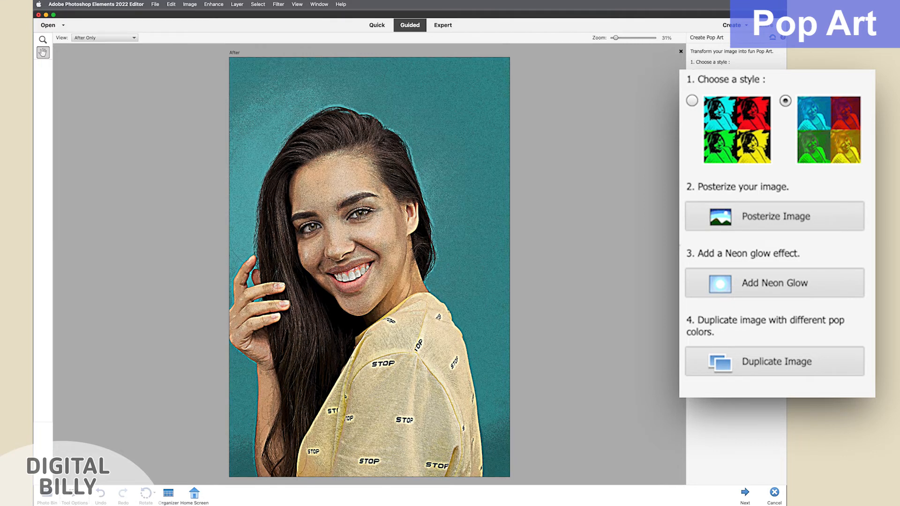
left_click(783, 216)
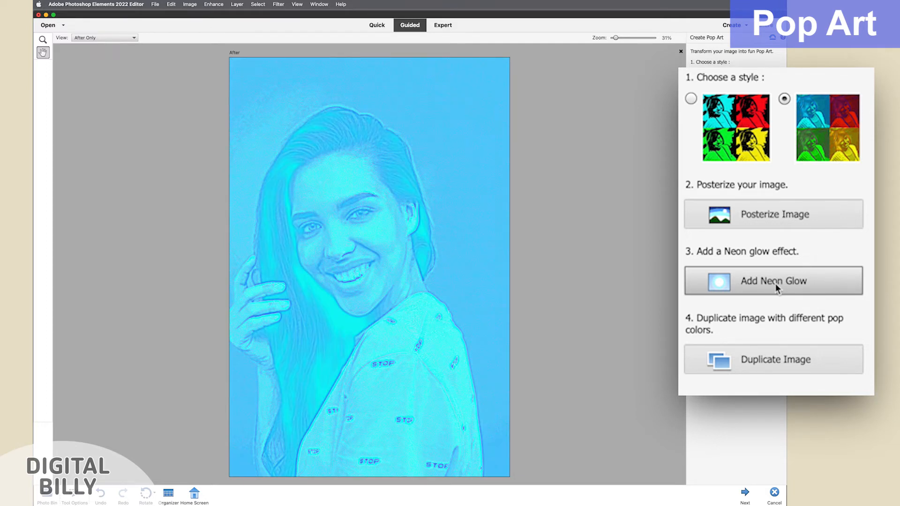
- Duplicate the image with different pop colors, finish the Pop Art edit and continue in Expert mode
left_click(787, 369)
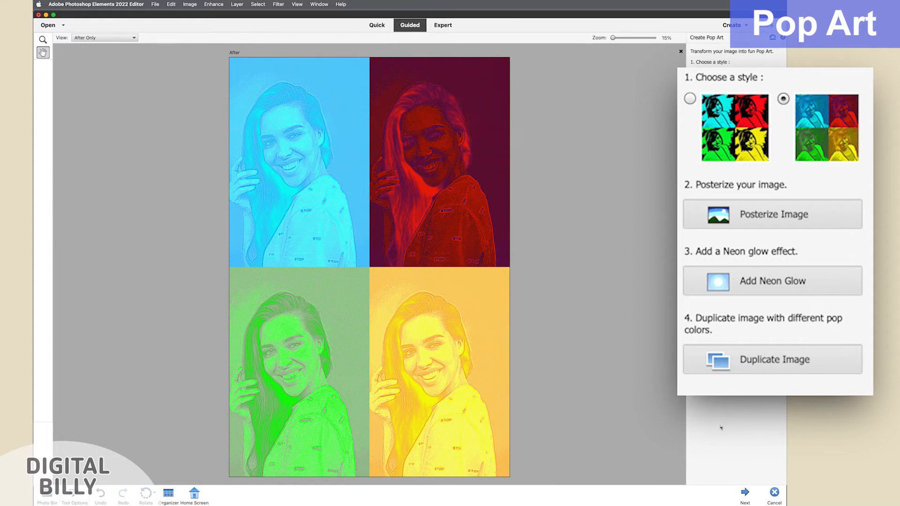
left_click(744, 494)
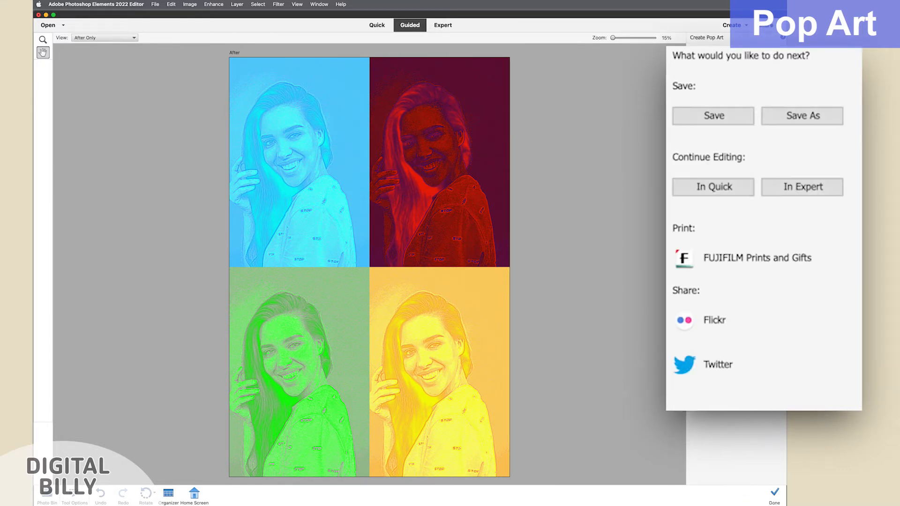
left_click(815, 181)
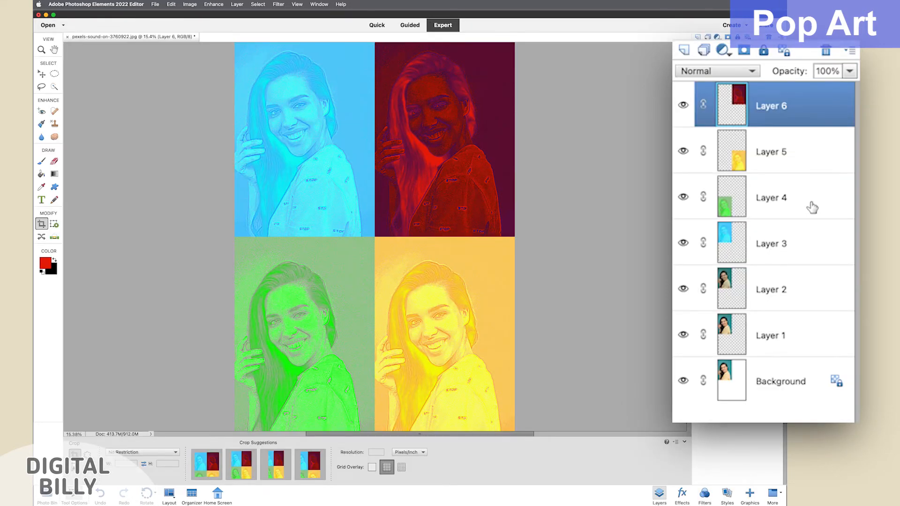
- Hide the four colored portrait layers, Layer 6 through Layer 3, one by one
left_click(683, 105)
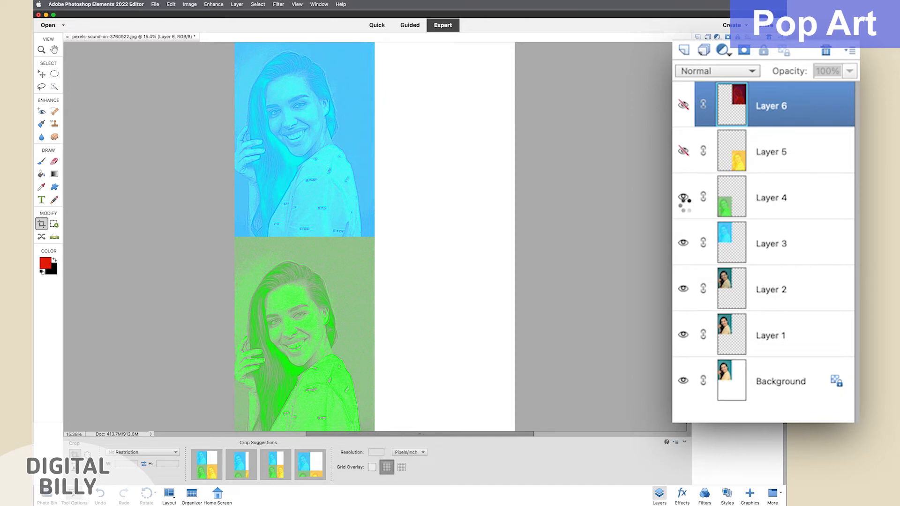
left_click(684, 198)
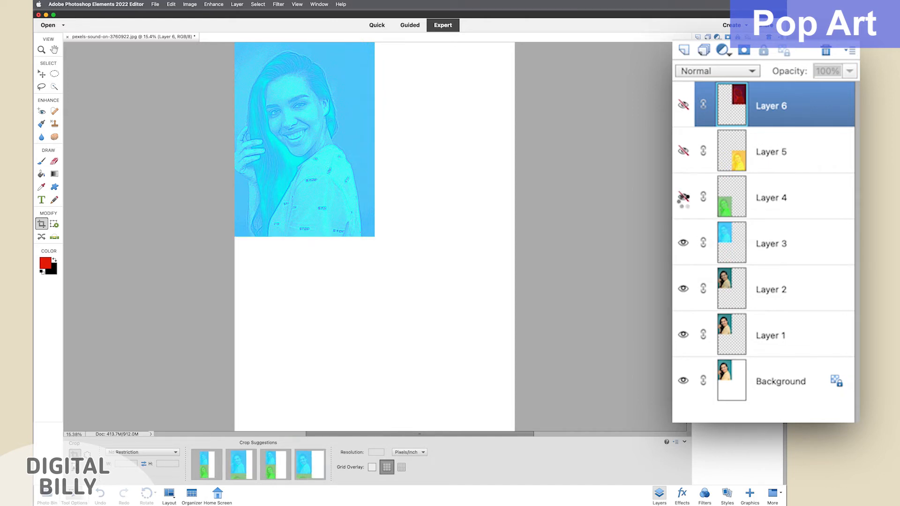
left_click(683, 243)
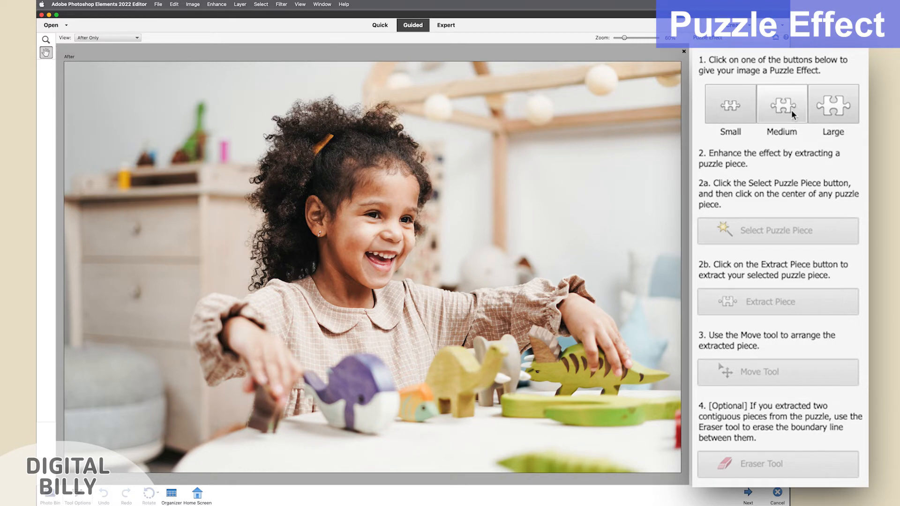
- Apply the Medium puzzle effect to the photo and extract the puzzle piece on the photo's right edge
left_click(791, 110)
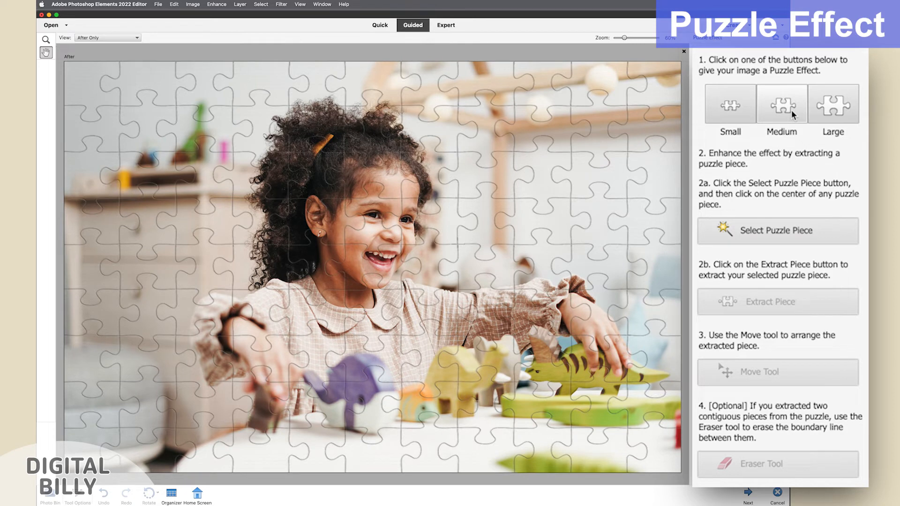
left_click(726, 240)
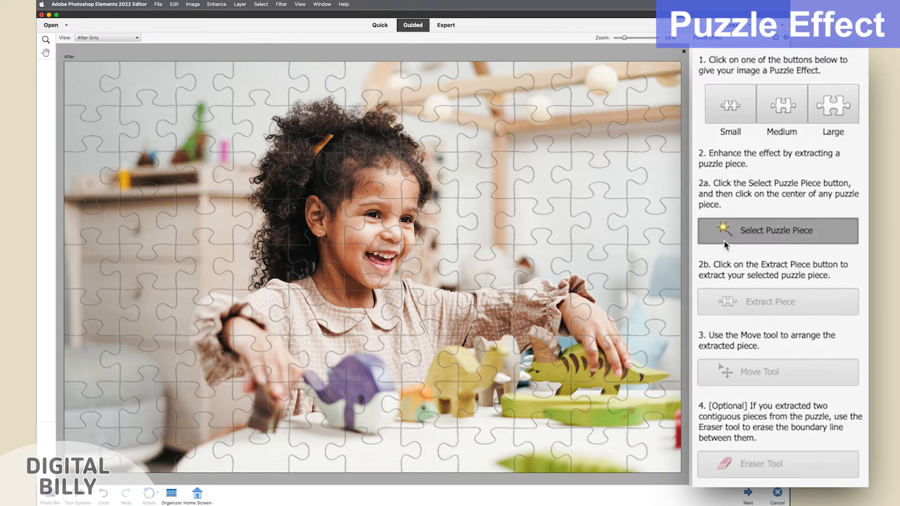
left_click(671, 182)
left_click(728, 300)
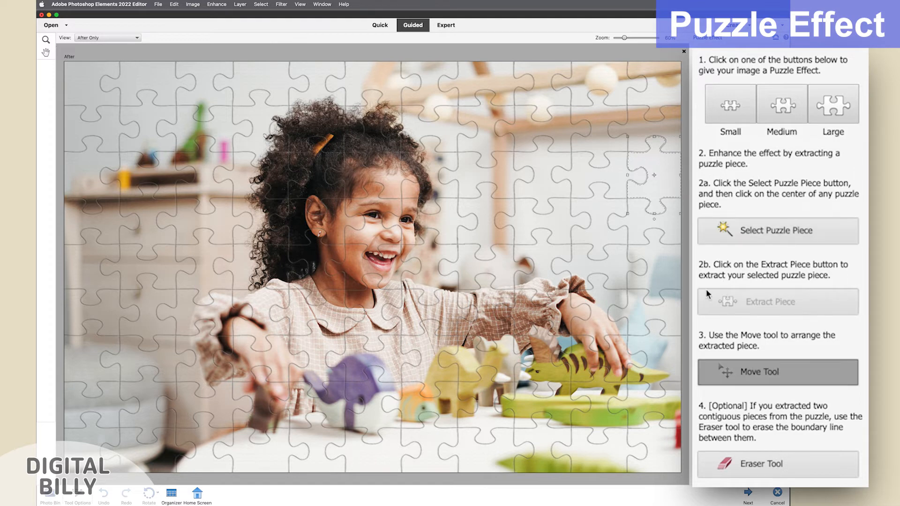
- Place the extracted right-edge piece just below and left of its hole and tilt it slightly
left_click_drag(654, 215, 369, 271)
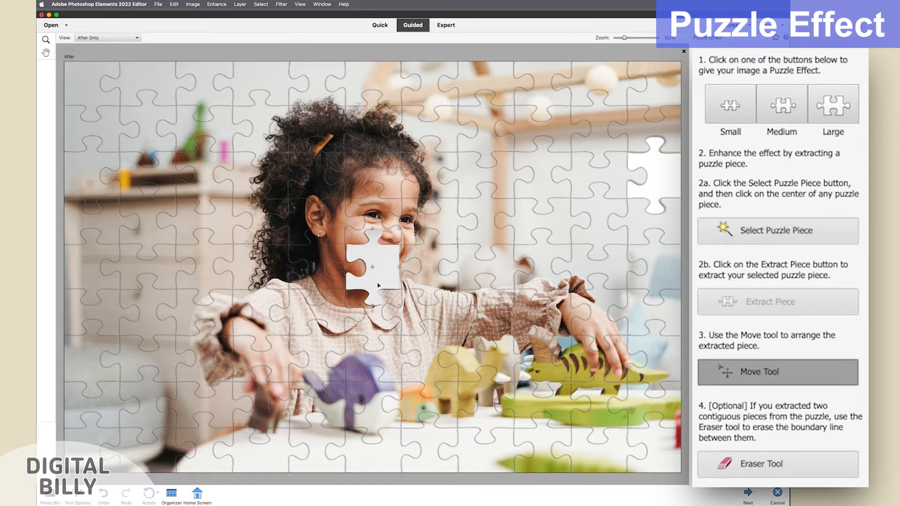
left_click_drag(584, 261, 620, 233)
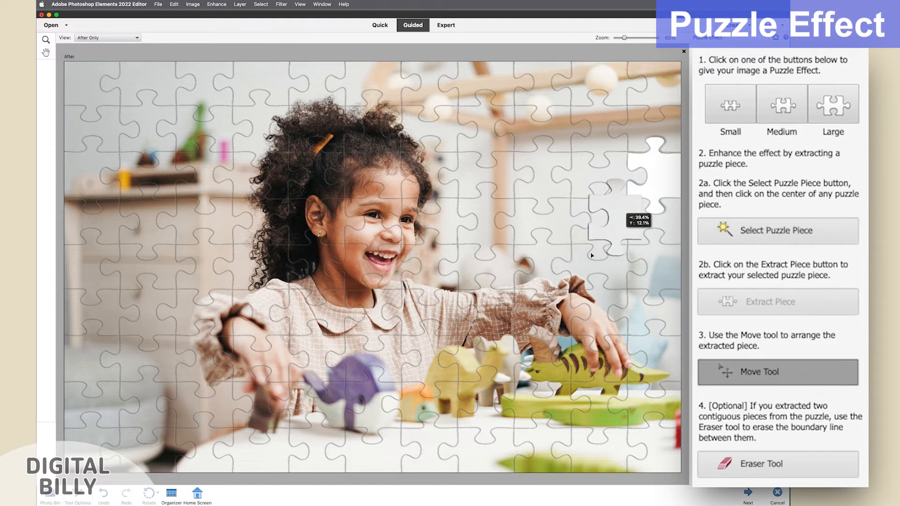
left_click_drag(587, 258, 574, 250)
left_click(605, 269)
- Extract the puzzle piece left of the cactus, place it overlapping the lower right of its hole and tilt it
left_click(779, 230)
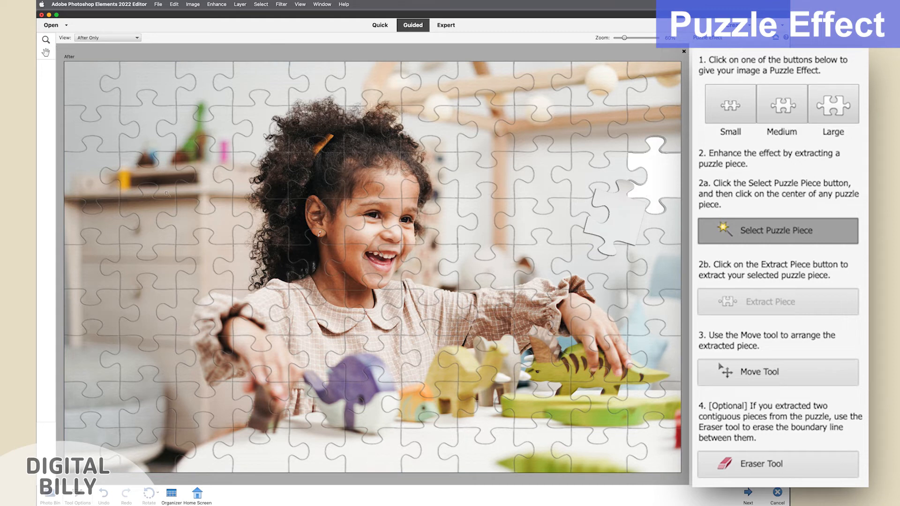
left_click(102, 130)
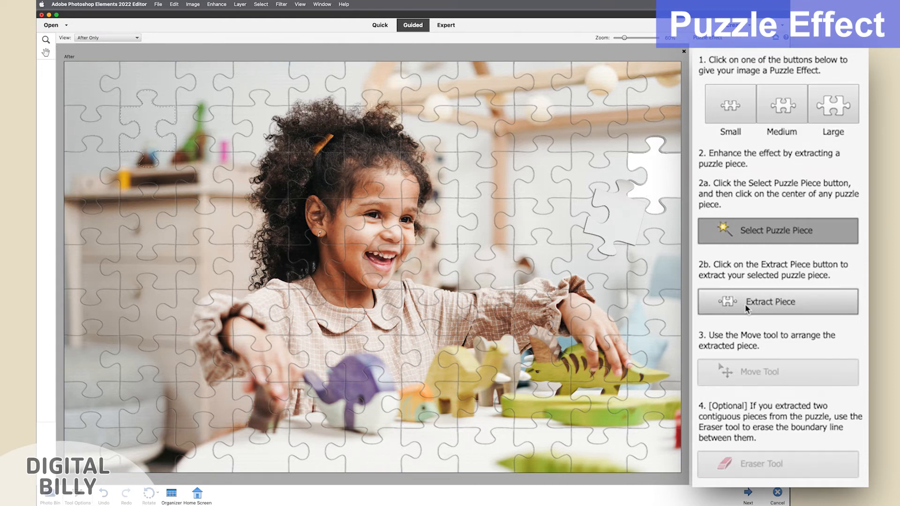
left_click(732, 302)
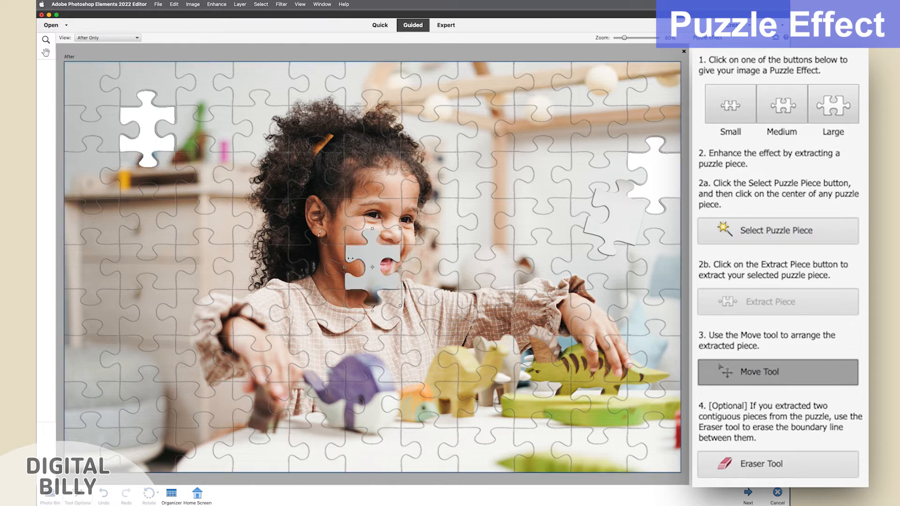
left_click_drag(358, 254, 159, 131)
left_click_drag(144, 186, 152, 189)
left_click(160, 203)
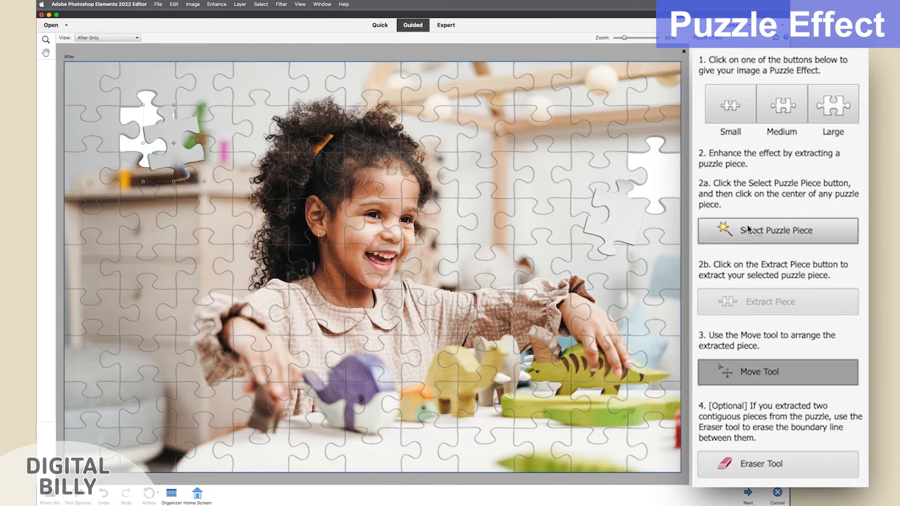
- Extract the left-edge piece over the dresser top, place it just up and right of its hole and tilt it
left_click(729, 230)
left_click(114, 238)
left_click(760, 301)
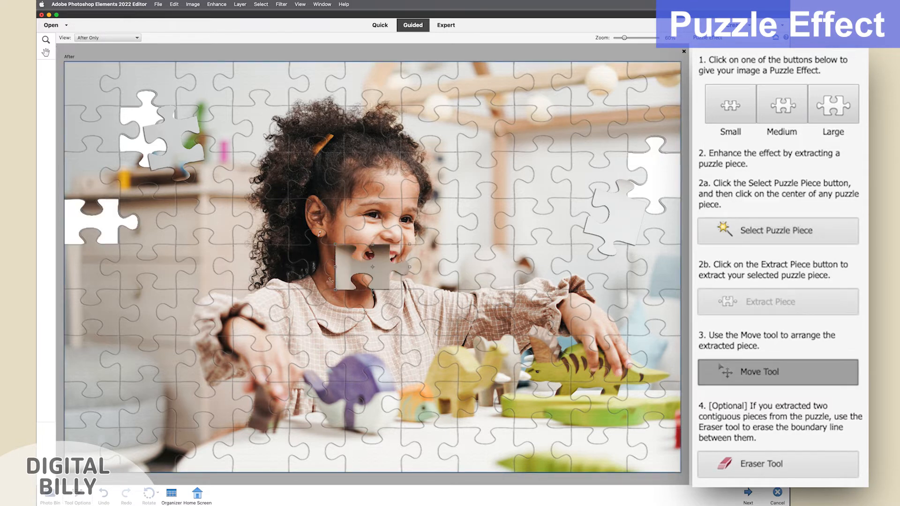
left_click_drag(342, 286, 136, 238)
left_click(160, 250)
- Extract the dresser piece next to the left-edge hole, place it below and right of its hole and rotate it
left_click(756, 235)
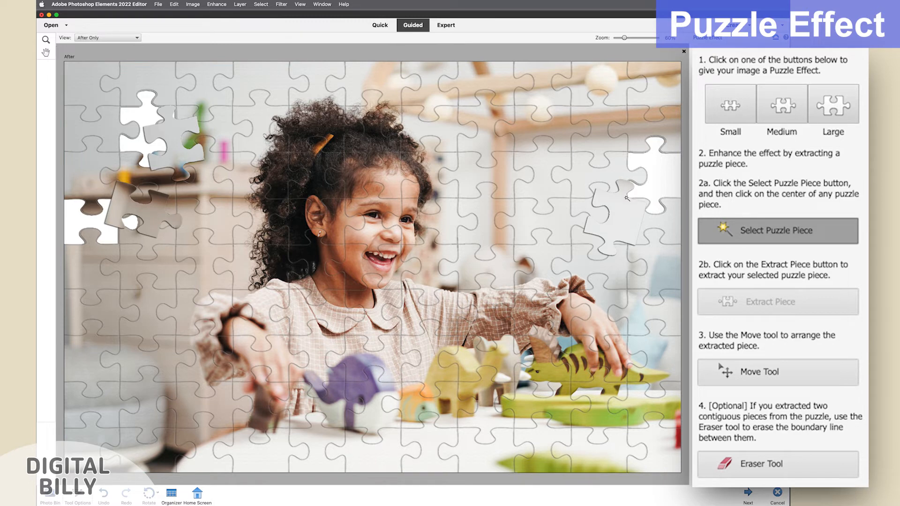
left_click(771, 302)
left_click_drag(359, 288, 132, 269)
left_click_drag(171, 269, 166, 303)
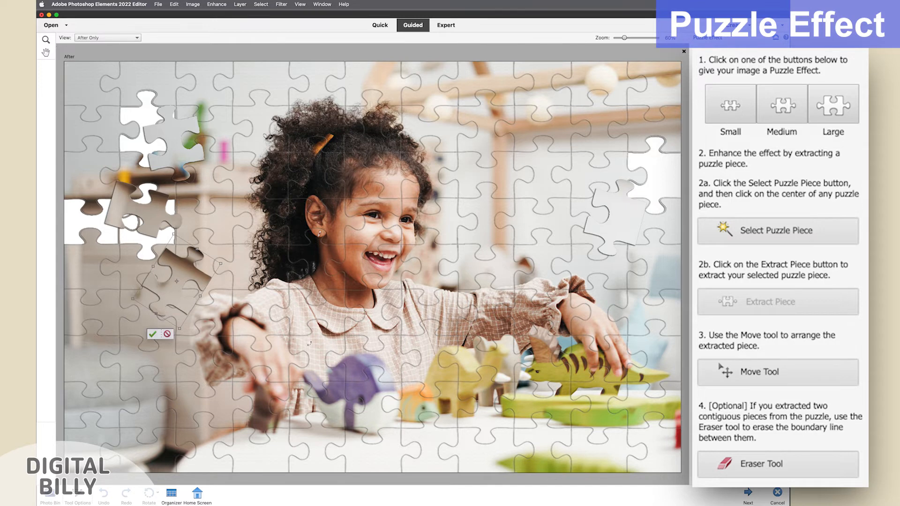
left_click(153, 334)
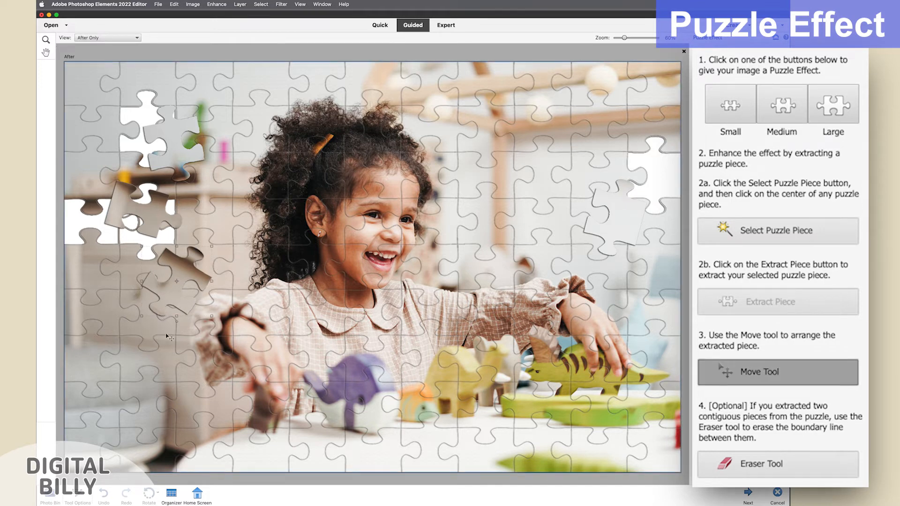
- Continue the finished puzzle in Expert mode, hide Layers 6 through 3, show JigsawPuzzleGrid and hide Layer 2
left_click(749, 493)
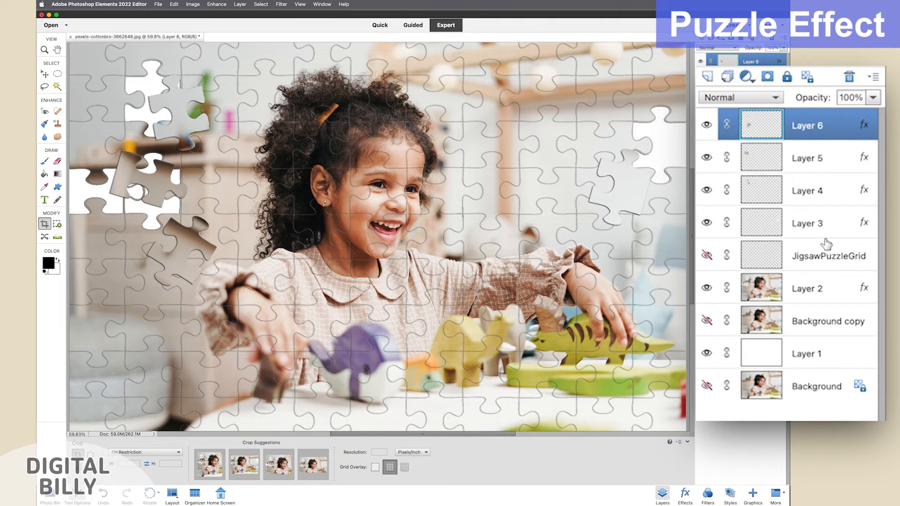
left_click(708, 126)
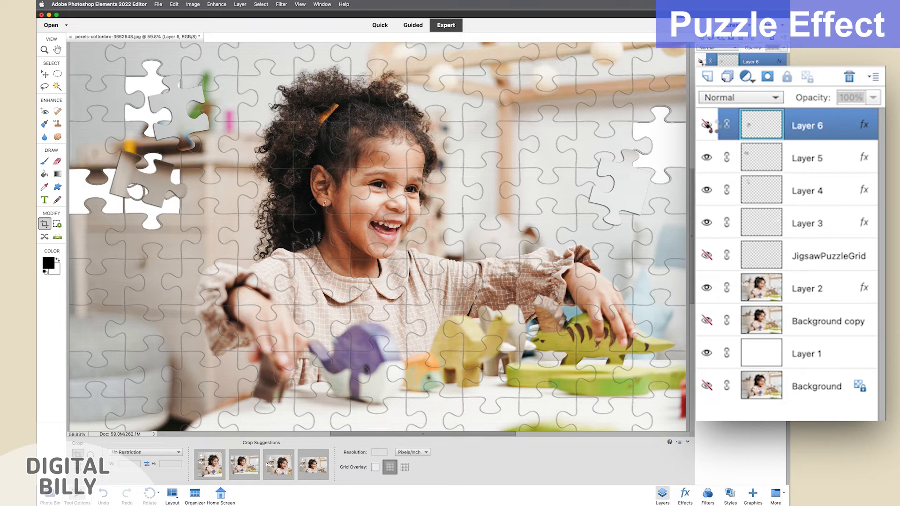
left_click(706, 159)
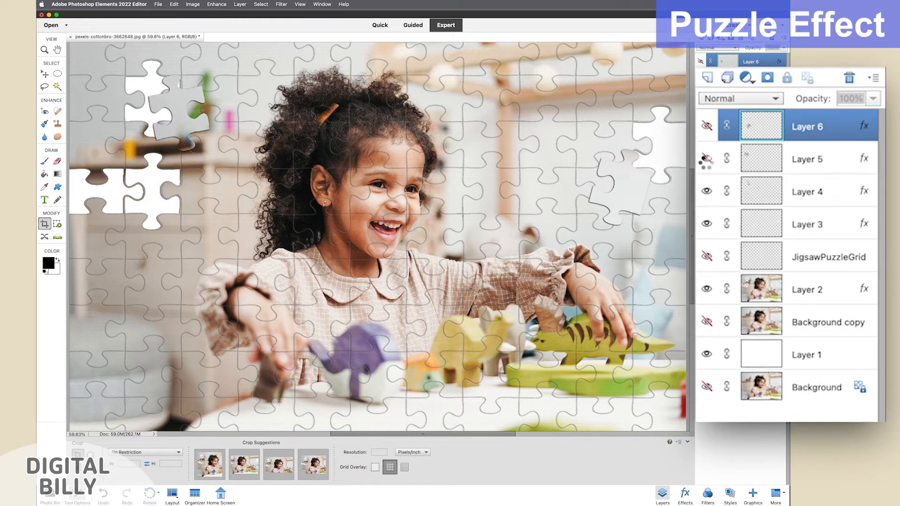
left_click(707, 192)
left_click(707, 224)
left_click(707, 257)
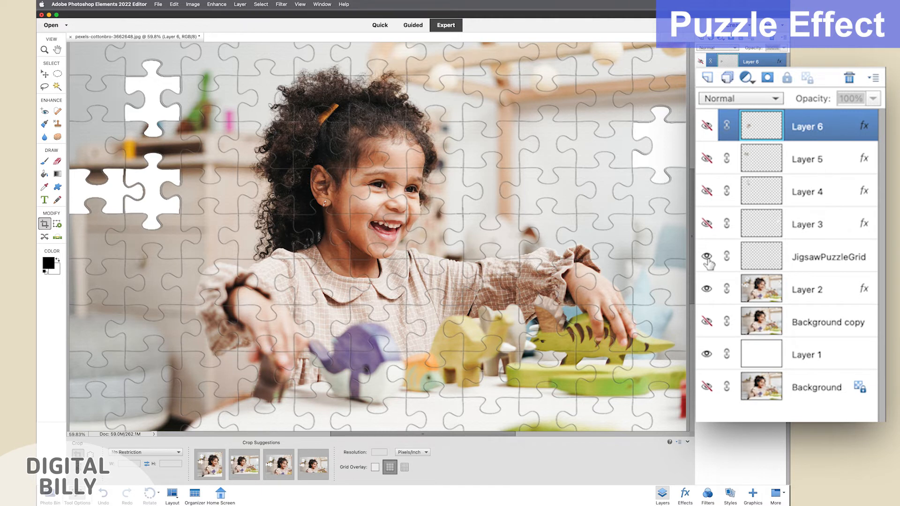
left_click(707, 290)
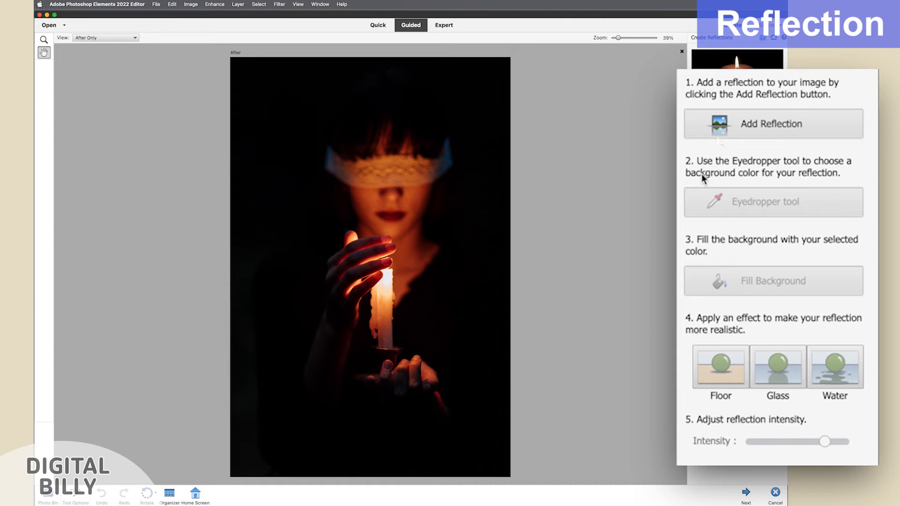
- Add a reflection to the candle portrait and fill its background with a color sampled by the Eyedropper tool
left_click(720, 125)
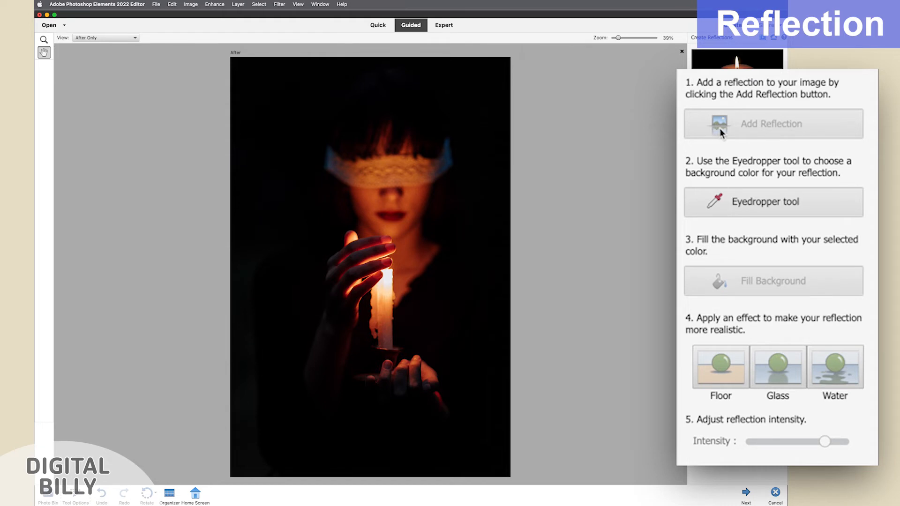
left_click(738, 202)
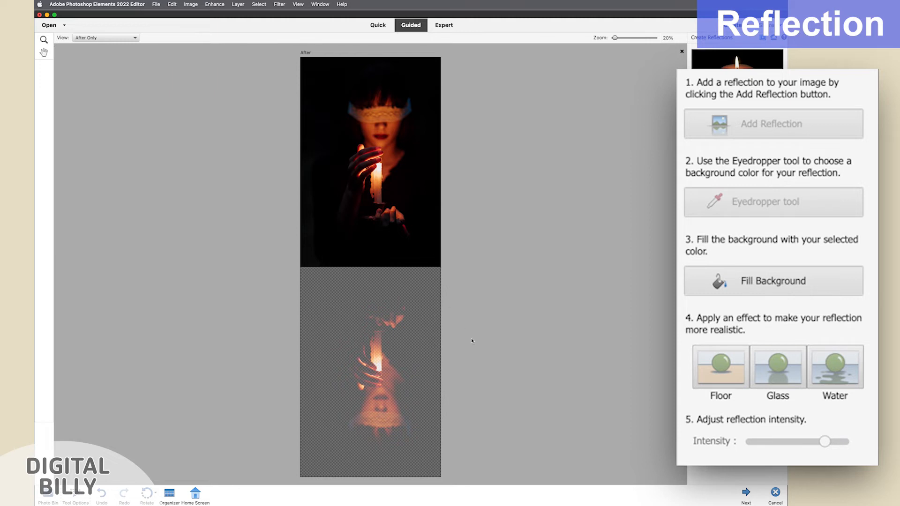
left_click(706, 285)
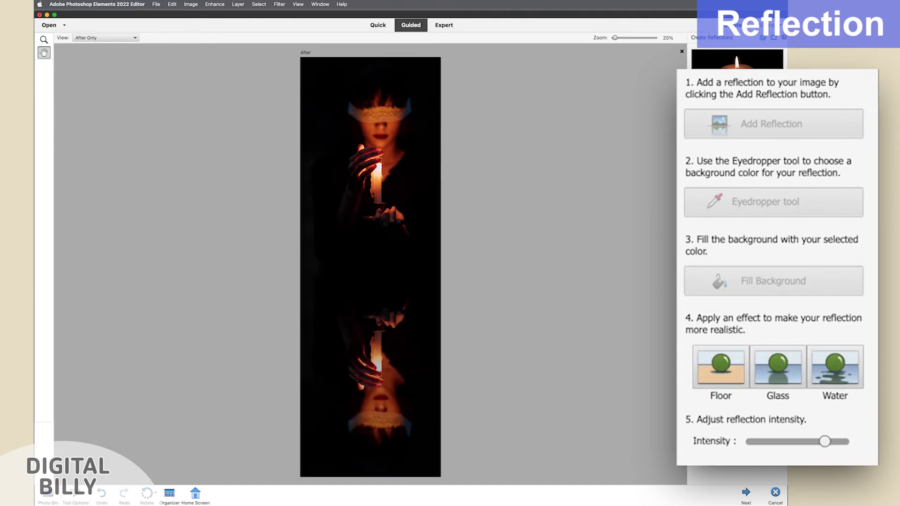
- Apply the Water effect with the default Ripple and Motion Blur settings and slightly lower the reflection intensity
left_click(824, 369)
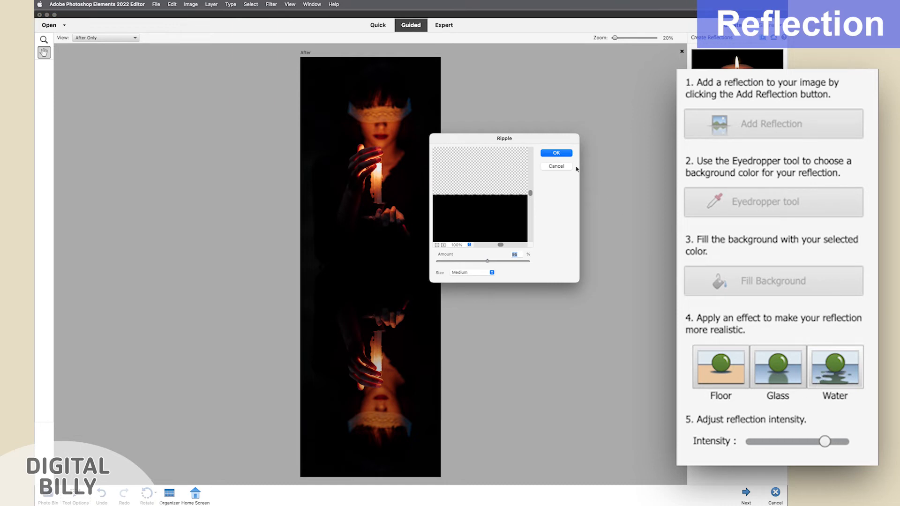
left_click(554, 152)
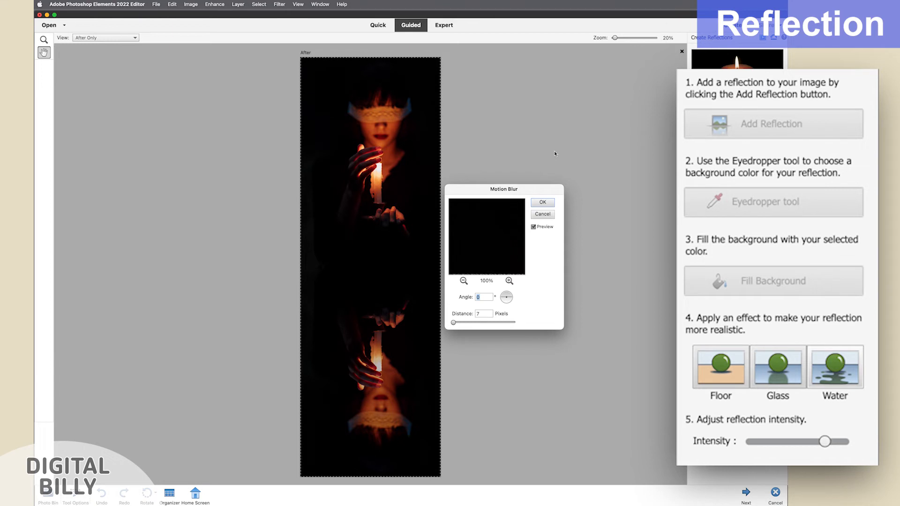
left_click(534, 204)
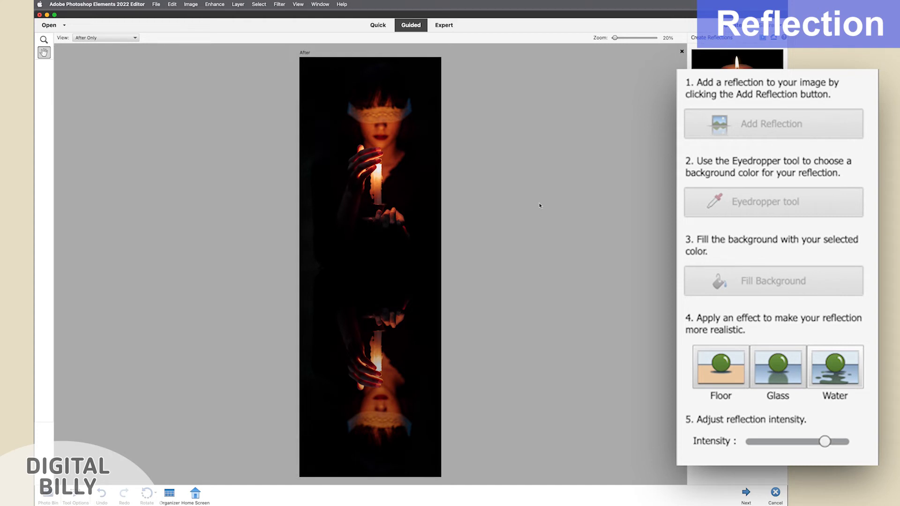
mouse_move(829, 444)
left_mouse_down()
mouse_move(840, 443)
mouse_move(816, 443)
left_mouse_up()
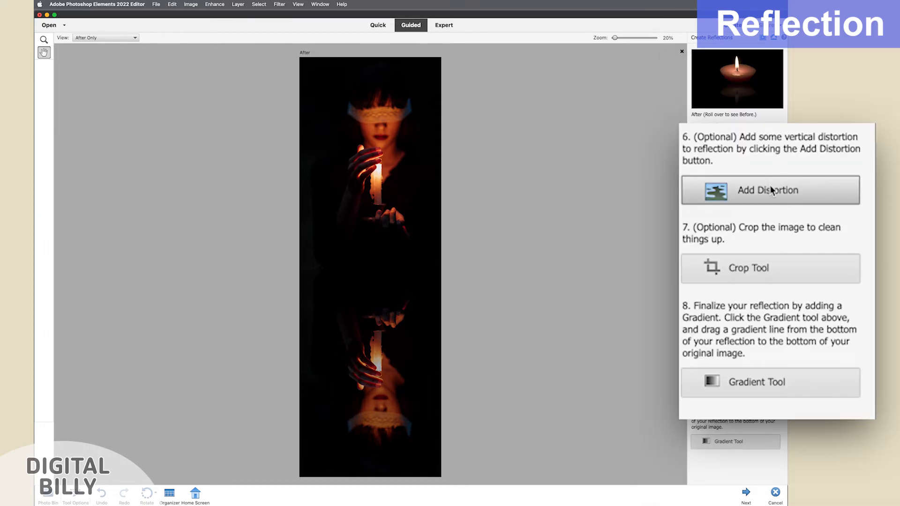
- Add vertical distortion to the reflection three times and draw a gradient upward over the reflection
left_click(771, 187)
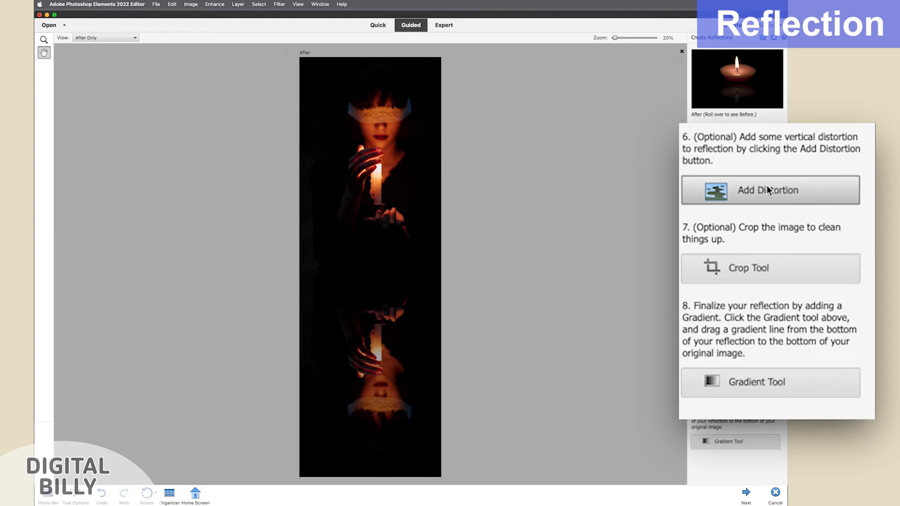
left_click(767, 188)
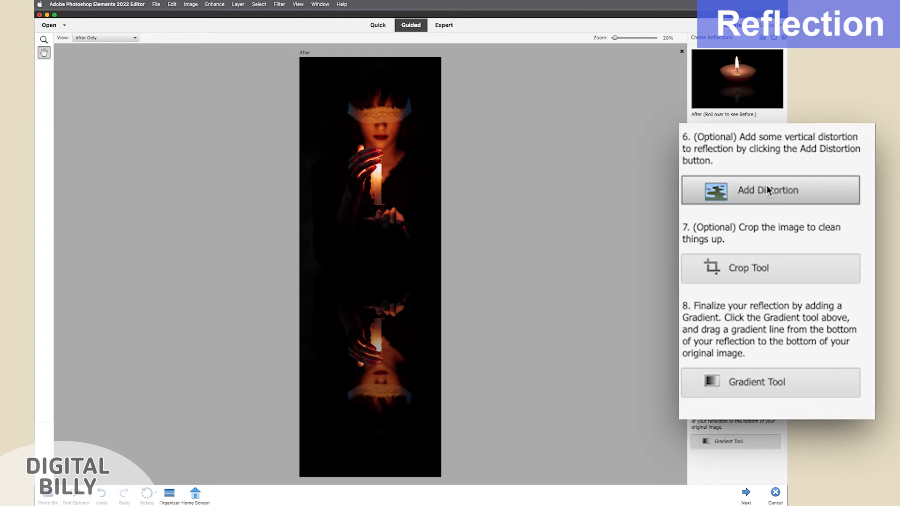
left_click(767, 187)
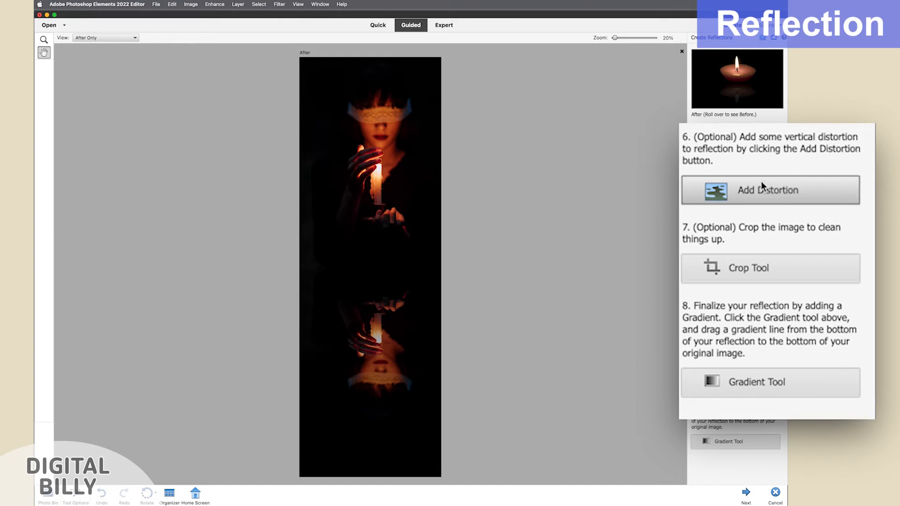
left_click(719, 382)
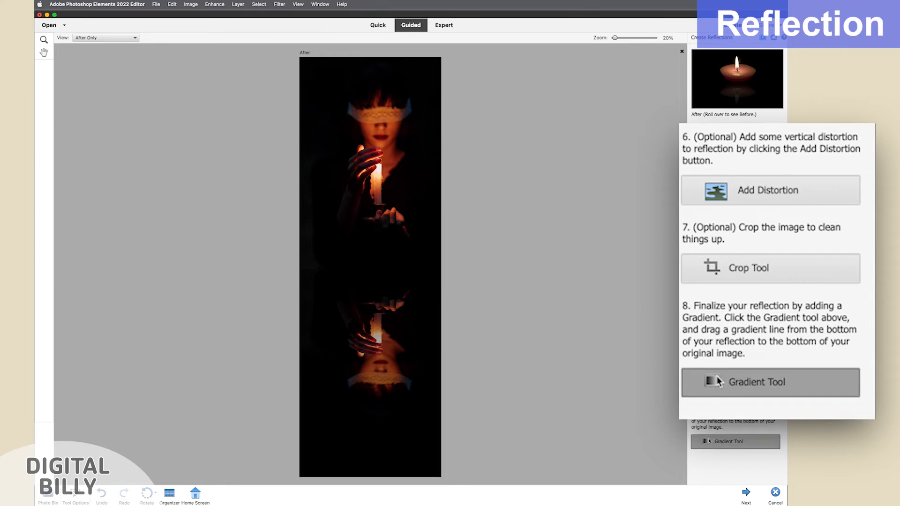
left_click_drag(383, 415, 385, 354)
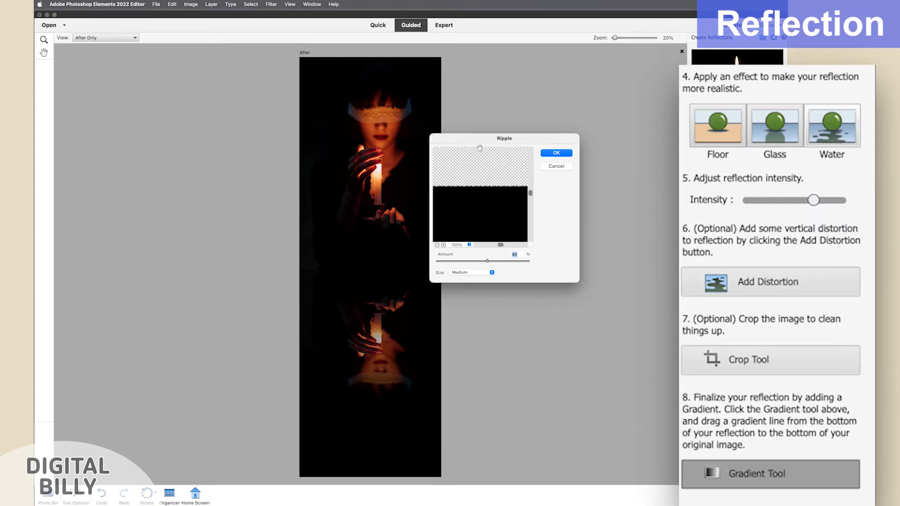
- Reapply the Water effect with a Medium-size Ripple amount of 999%, framing the reflection in the preview
left_click_drag(480, 148, 540, 183)
left_click_drag(549, 298, 555, 298)
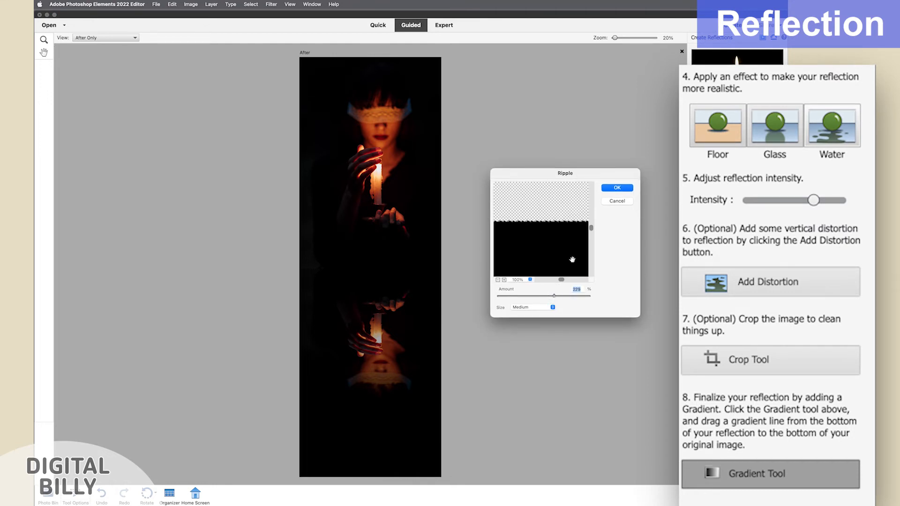
left_click_drag(564, 278, 548, 270)
left_click_drag(592, 229, 591, 258)
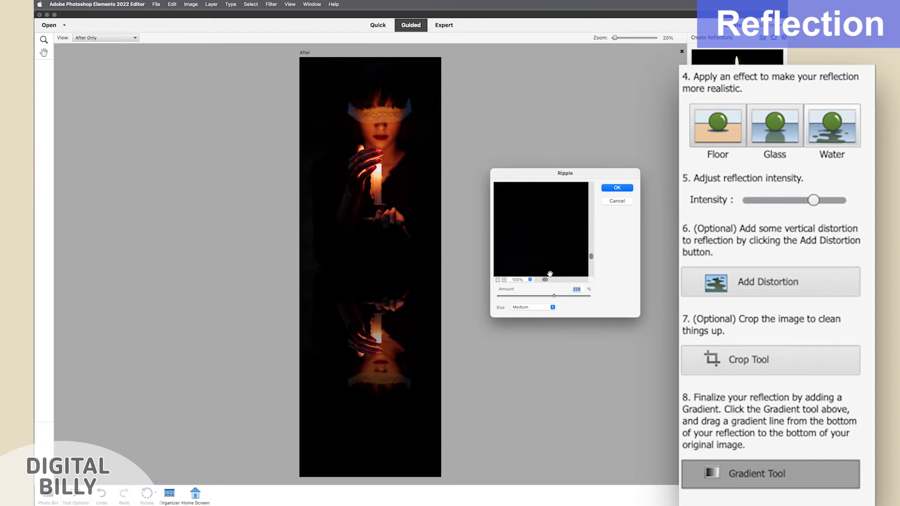
left_click(498, 280)
left_click(498, 280)
left_click(498, 280)
left_click_drag(554, 296, 593, 300)
left_click_drag(550, 234, 528, 231)
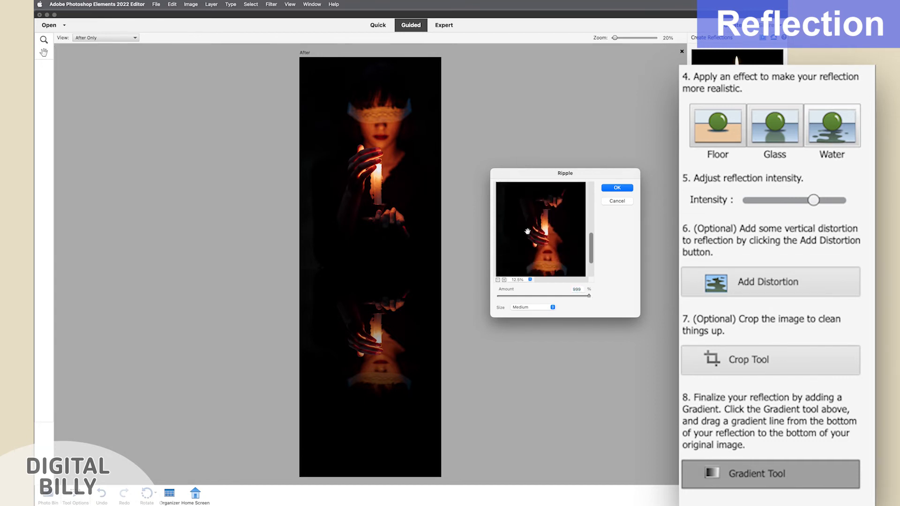
left_click(604, 187)
- Set the reflection's Motion Blur distance to 71 pixels and add vertical distortion to the reflection
left_click(463, 280)
left_click(463, 281)
left_click(463, 281)
left_click_drag(454, 322, 477, 323)
left_click(509, 281)
left_click(542, 203)
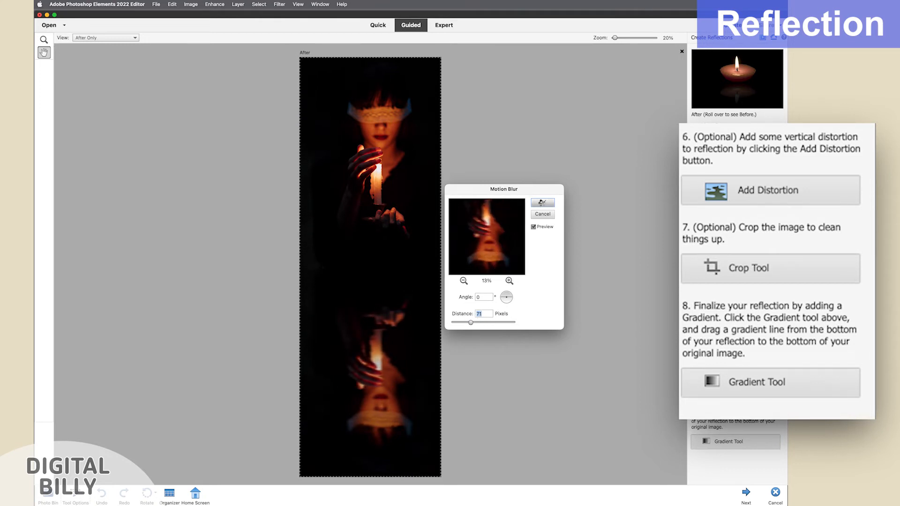
left_click(746, 187)
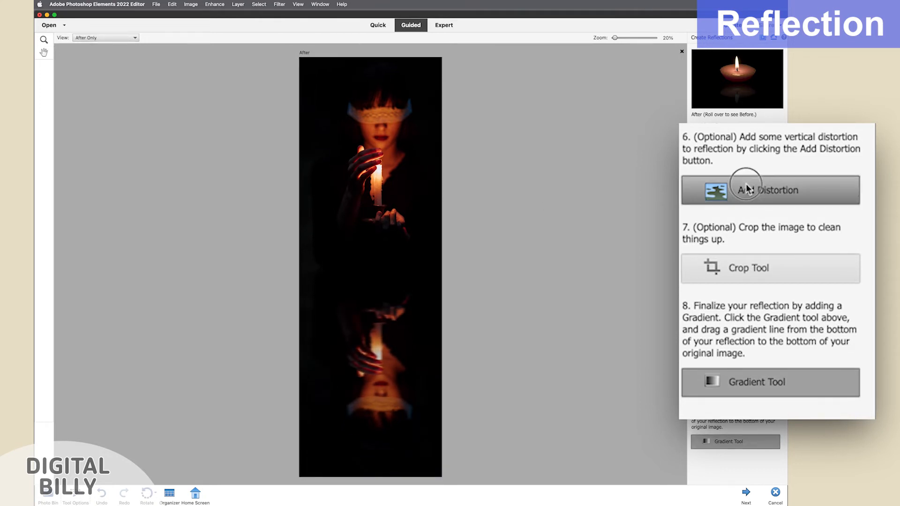
- Finish the Reflection edit, continue editing in Expert mode, and hide Layer 2, Layer 7 and Layer 5
left_click(745, 493)
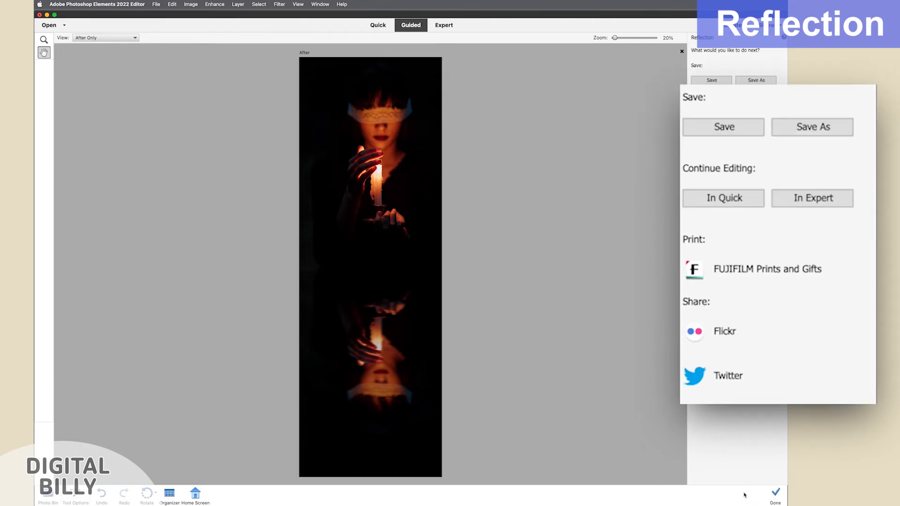
left_click(818, 200)
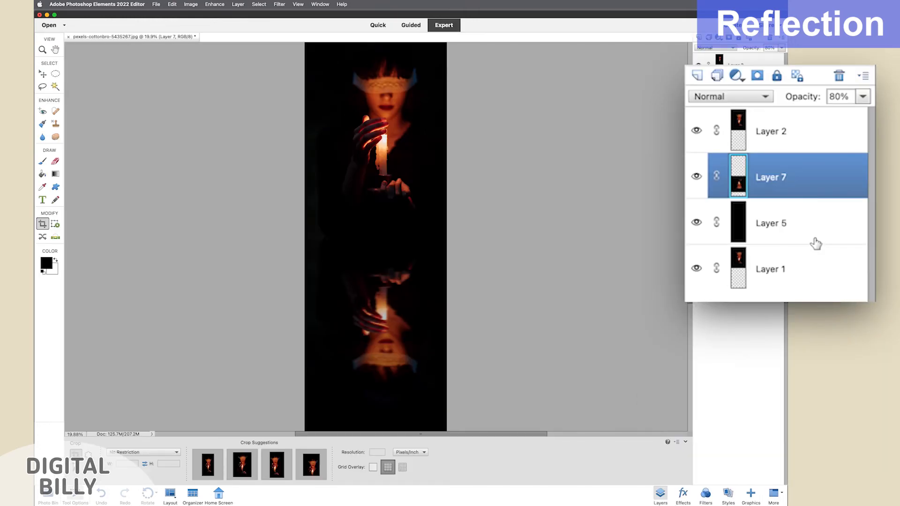
left_click(698, 129)
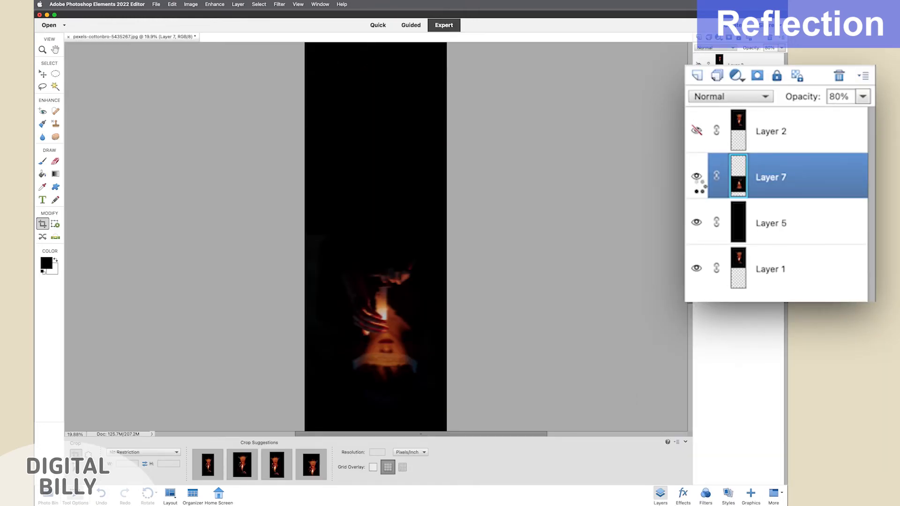
left_click(697, 176)
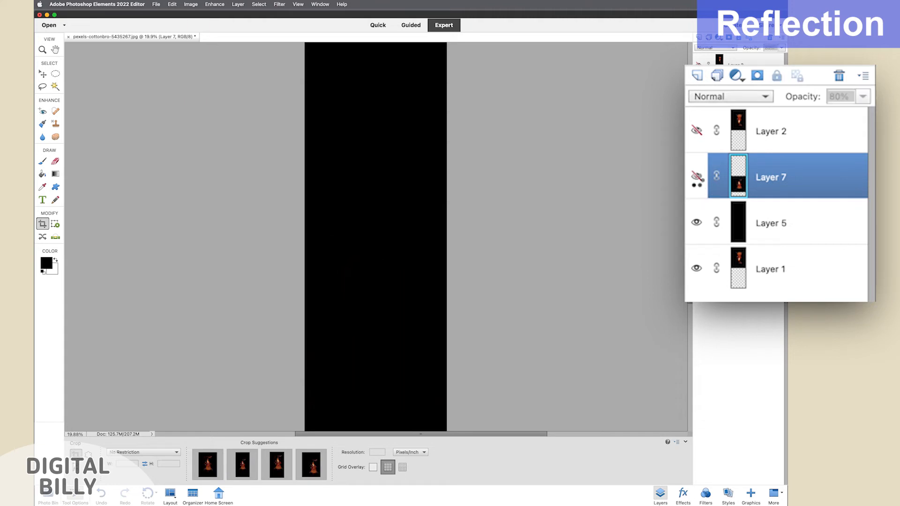
left_click(697, 224)
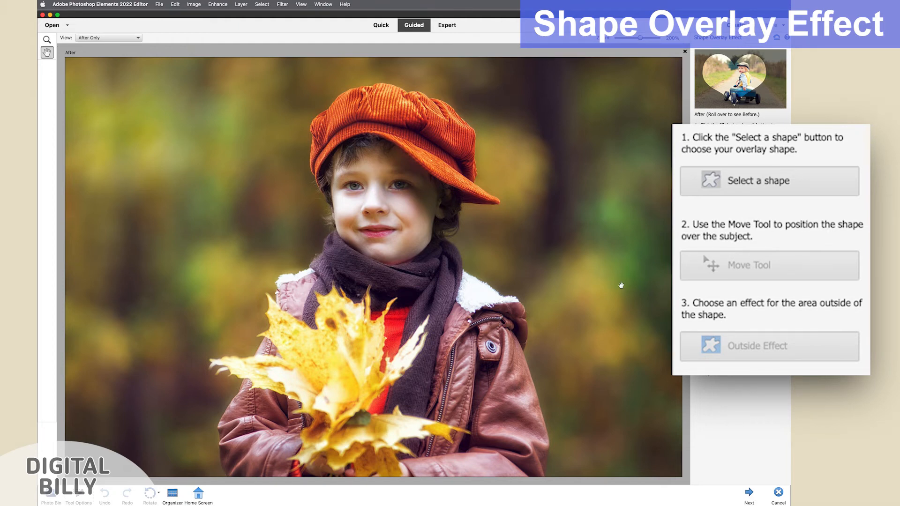
- Choose the round splatter shape surrounded by small rings as the overlay shape for the boy photo
left_click(729, 183)
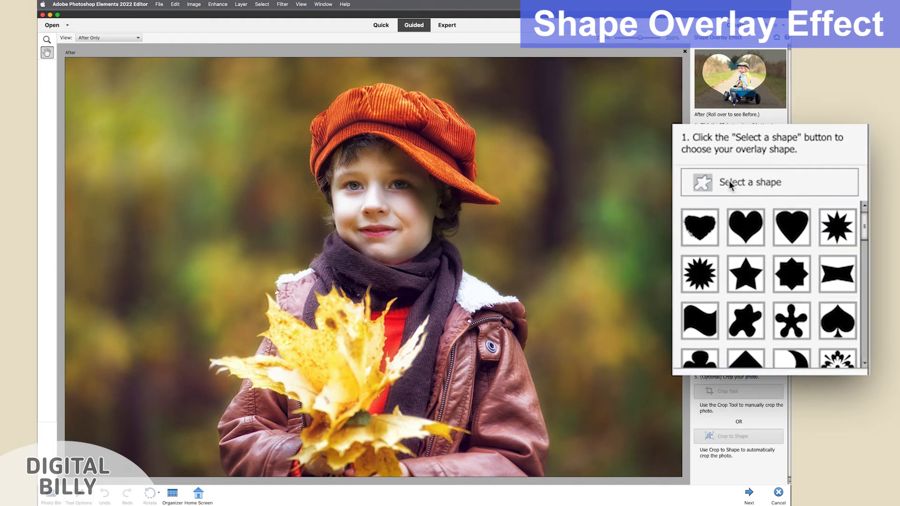
scroll(772, 334, "down", 4)
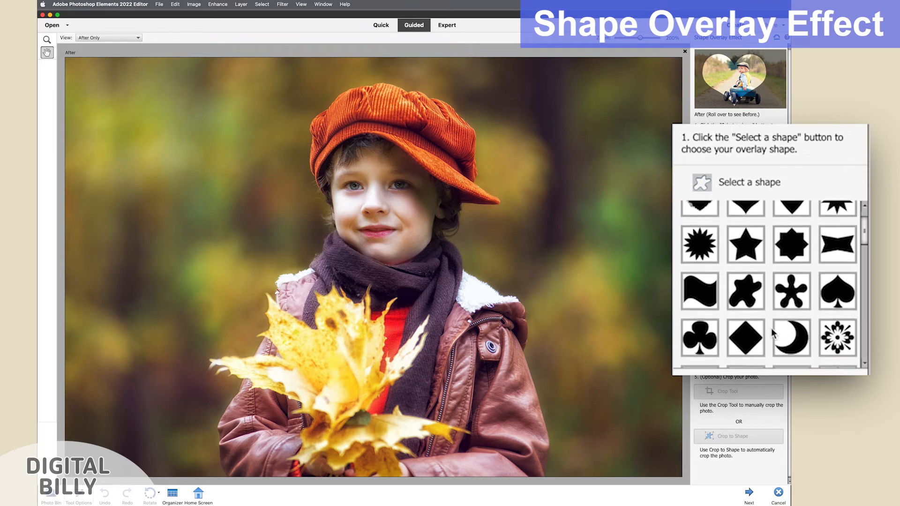
scroll(772, 333, "down", 5)
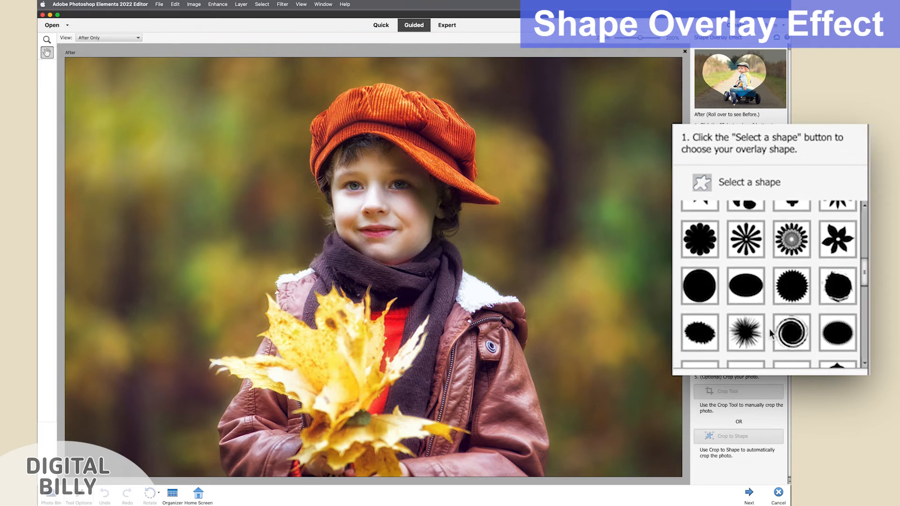
scroll(769, 328, "down", 5)
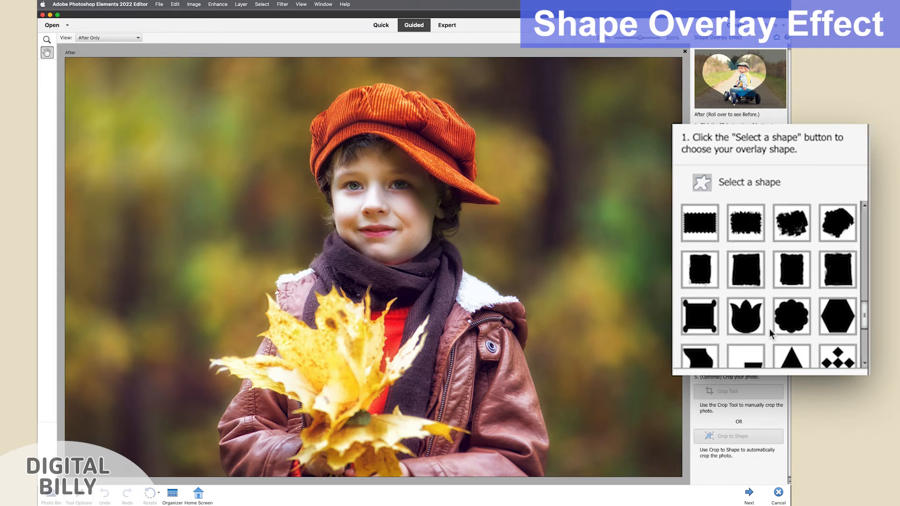
scroll(770, 328, "down", 5)
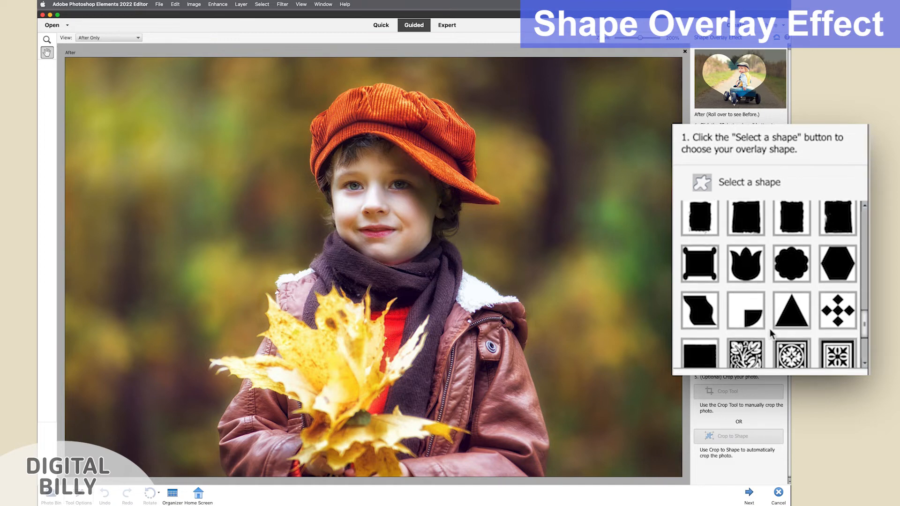
scroll(770, 333, "down", 2)
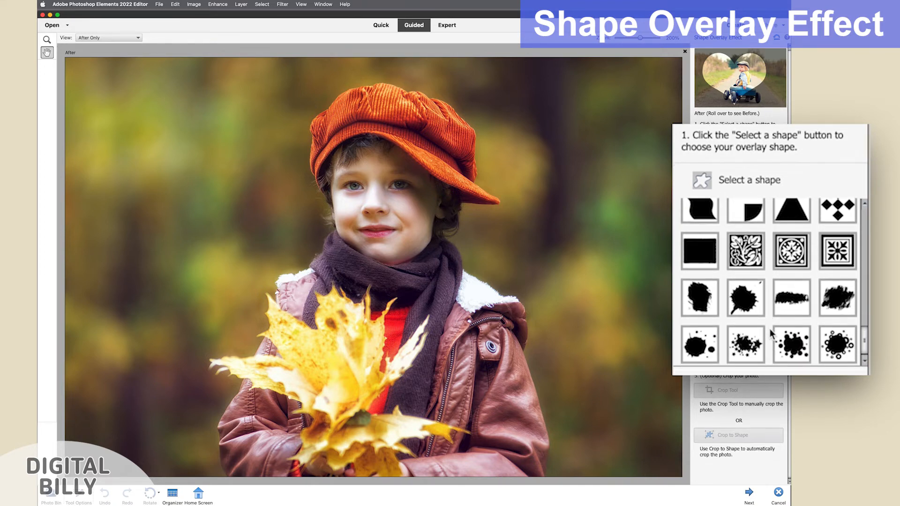
left_click(836, 341)
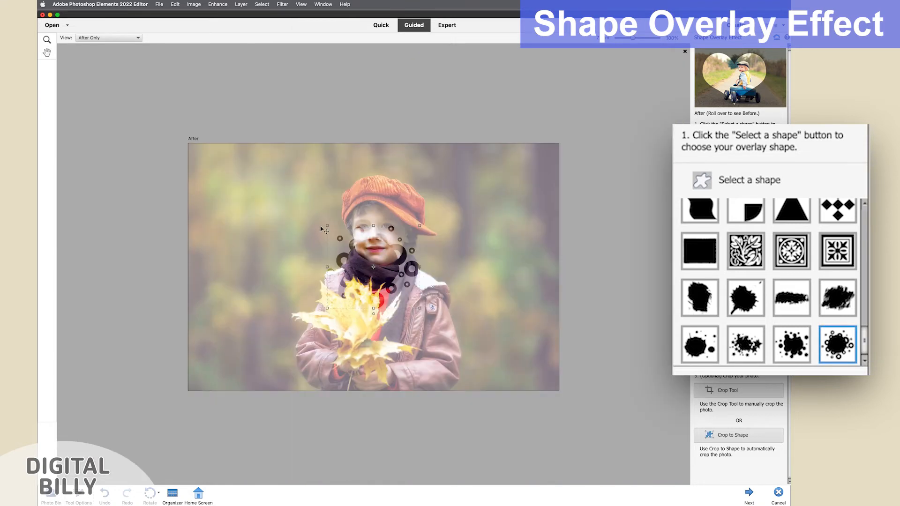
- Enlarge the ringed overlay shape around the boy, shift it slightly, and narrow it from both sides
left_click_drag(327, 226, 189, 133)
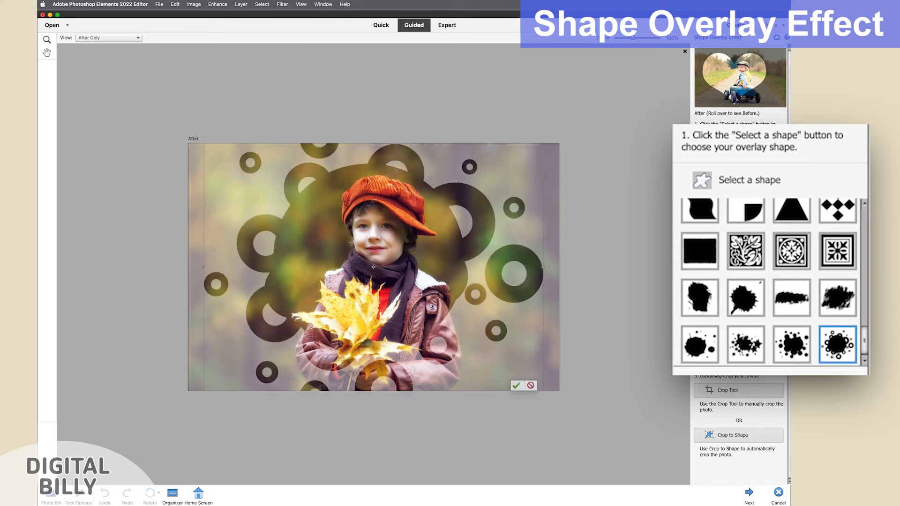
left_click(516, 387)
left_click_drag(393, 277, 389, 280)
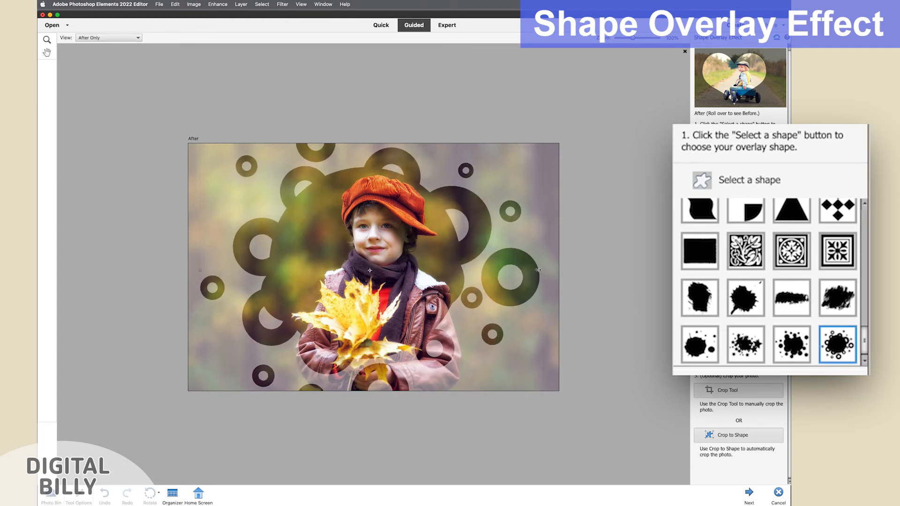
left_click_drag(538, 270, 519, 270)
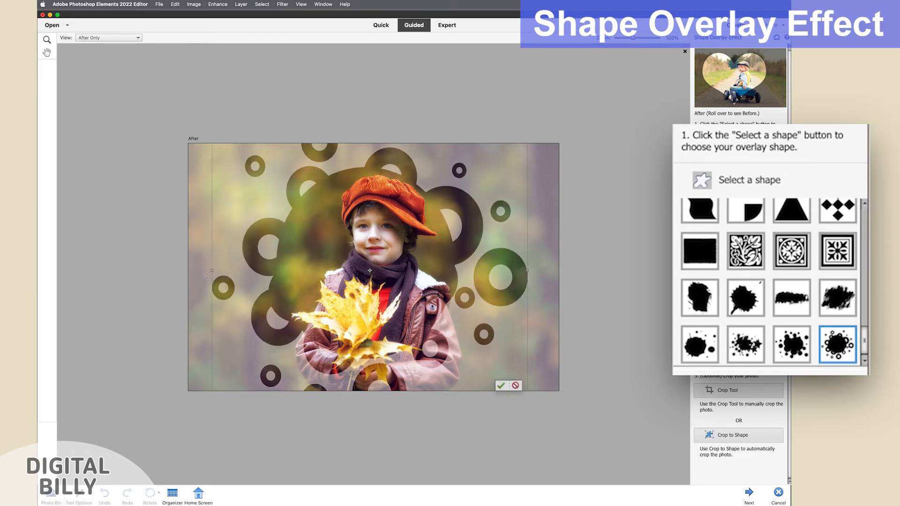
left_click_drag(211, 272, 230, 280)
left_click(501, 386)
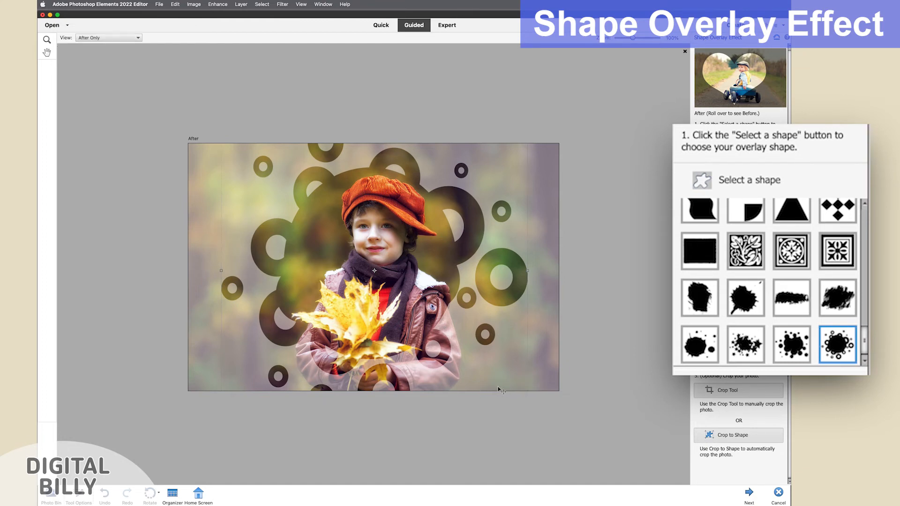
- Compare several Outside Effects, apply the pale washed-out one outside the shape, and reduce its intensity
left_click(719, 300)
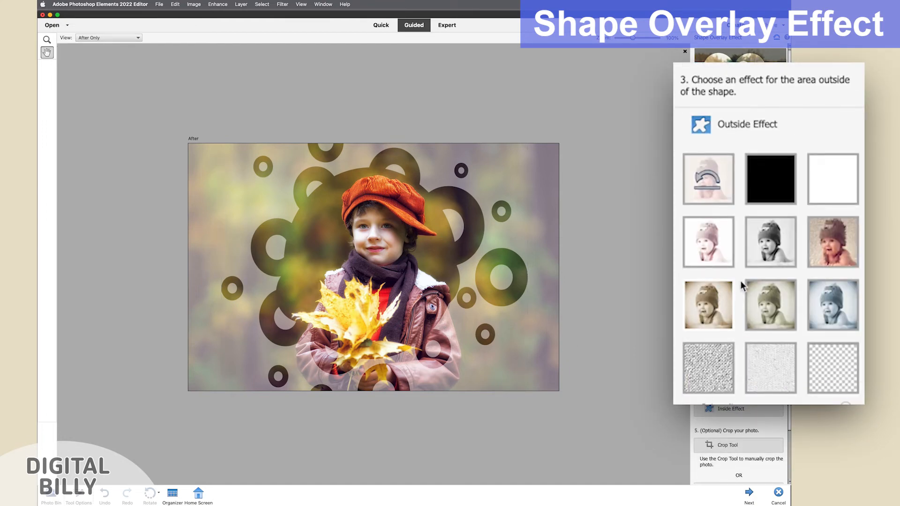
left_click(839, 244)
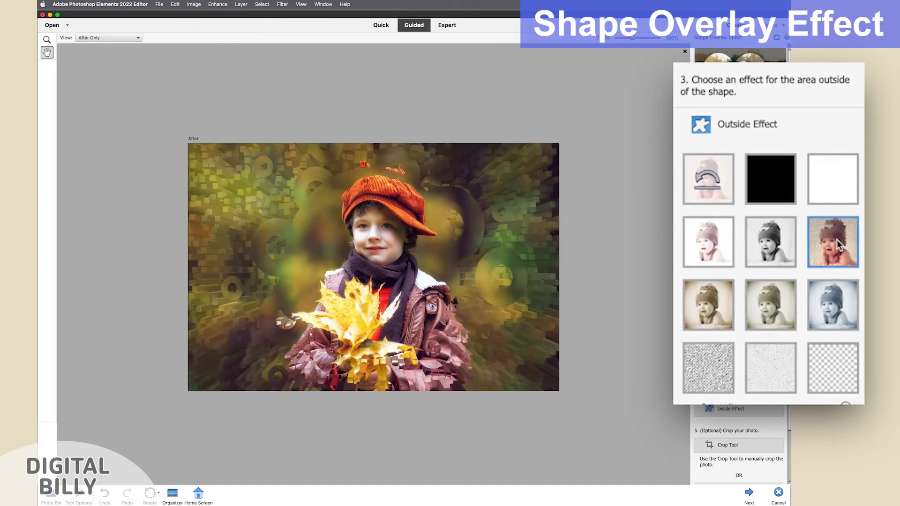
left_click(837, 294)
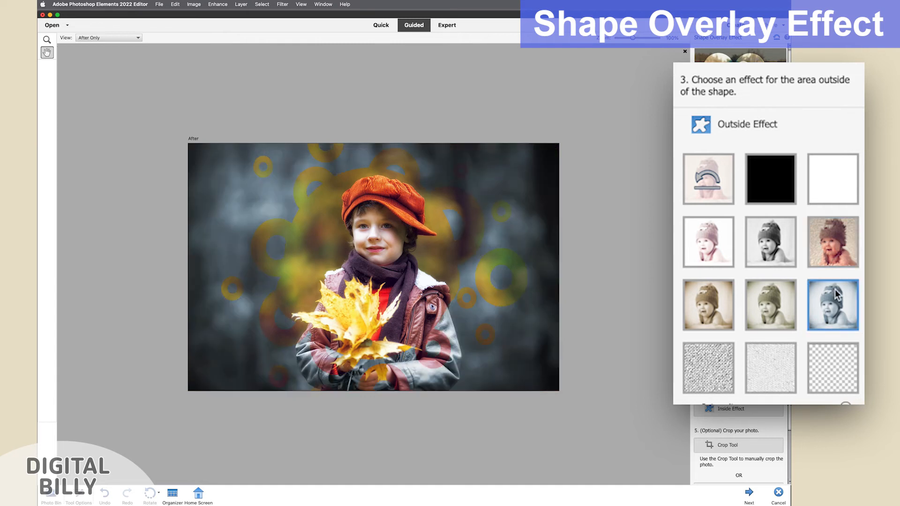
left_click(774, 305)
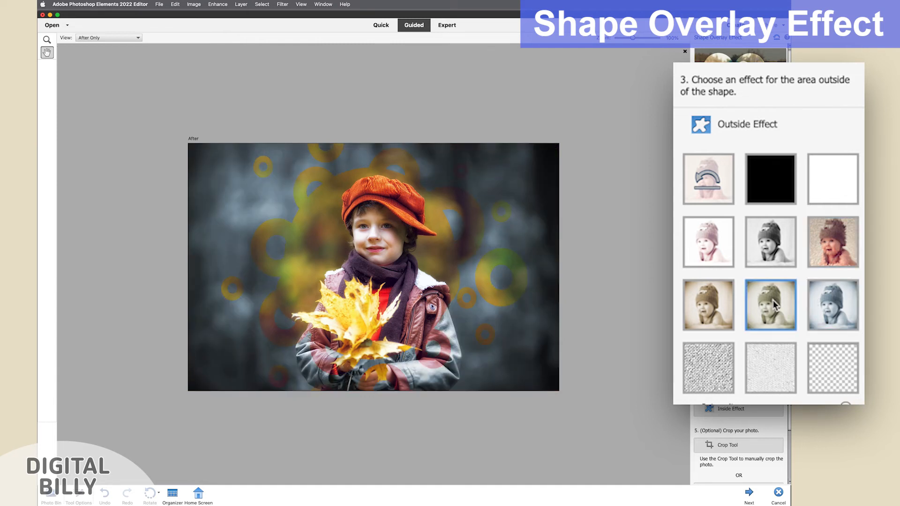
left_click(703, 301)
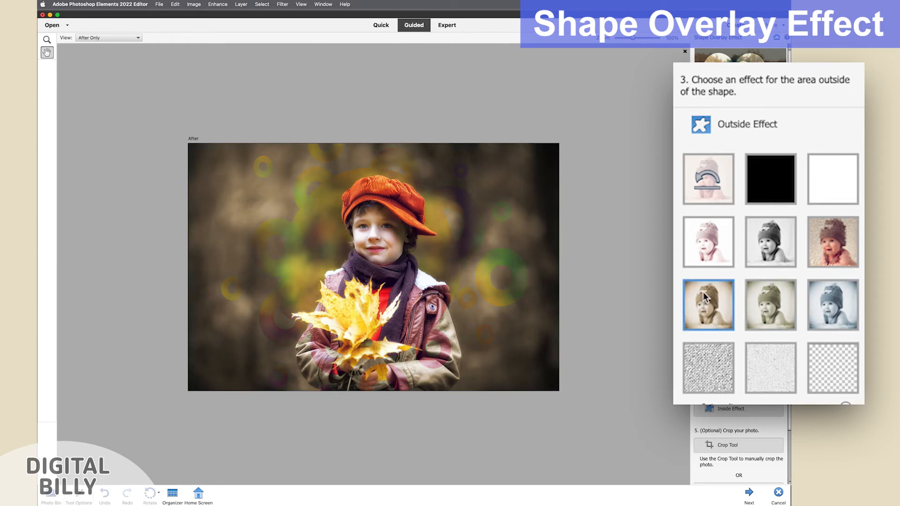
left_click(700, 255)
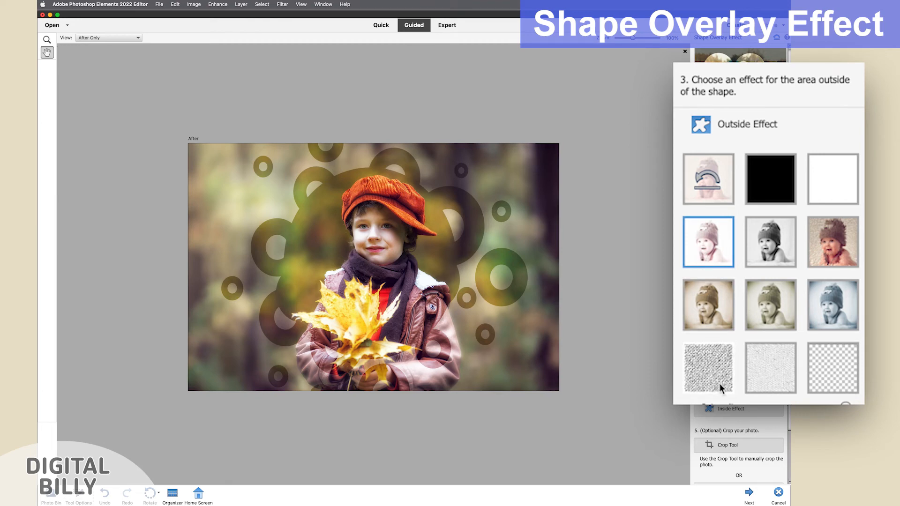
left_click_drag(845, 404, 811, 405)
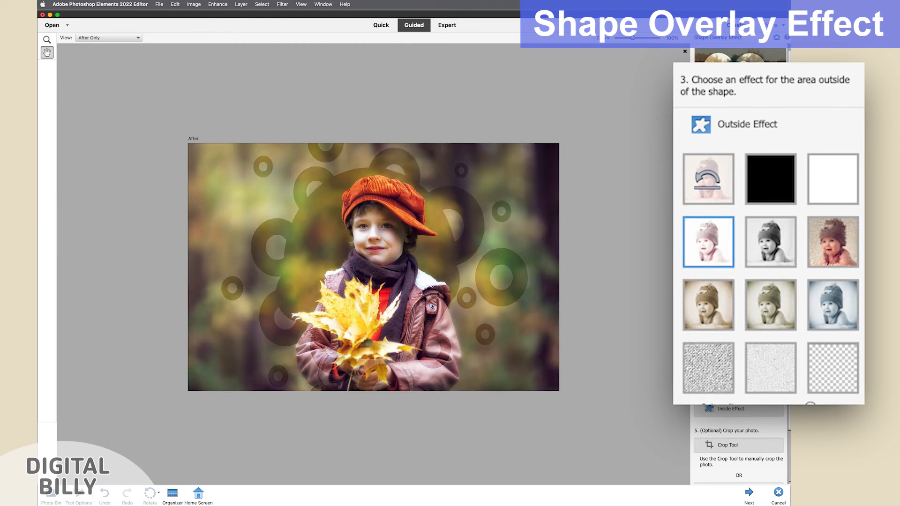
- Apply an Inside Effect to the area within the overlay shape
scroll(812, 403, "down", 3)
left_click(811, 380)
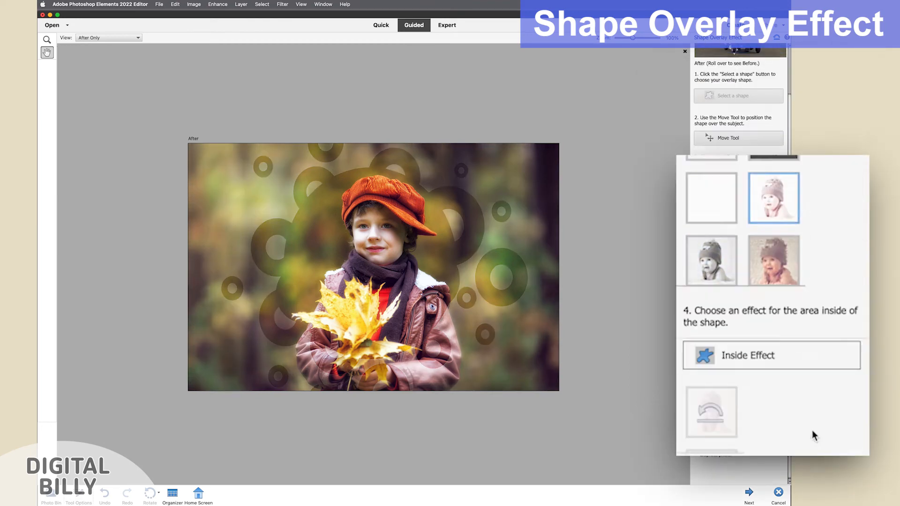
left_click(773, 294)
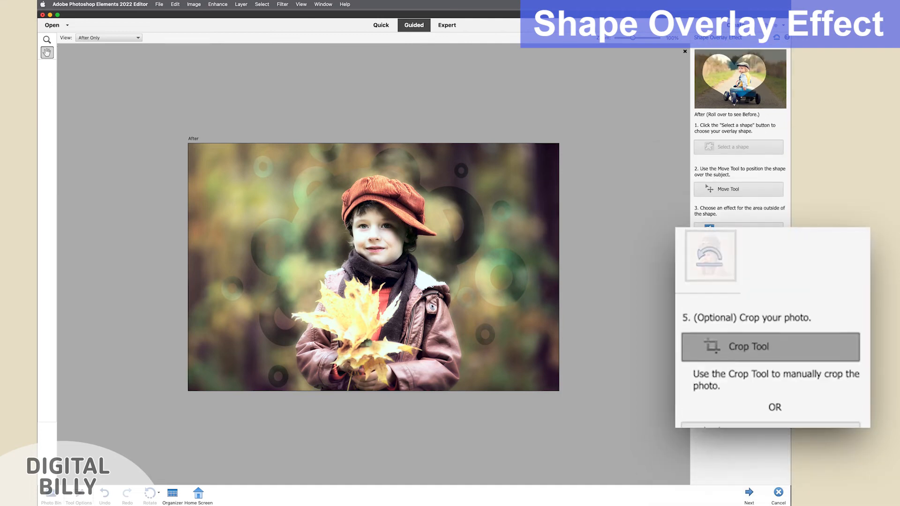
- Manually crop the photo closer on both sides of the boy, extending the crop slightly below the image
left_click(749, 271)
left_click_drag(397, 304, 511, 420)
left_click_drag(197, 152, 227, 144)
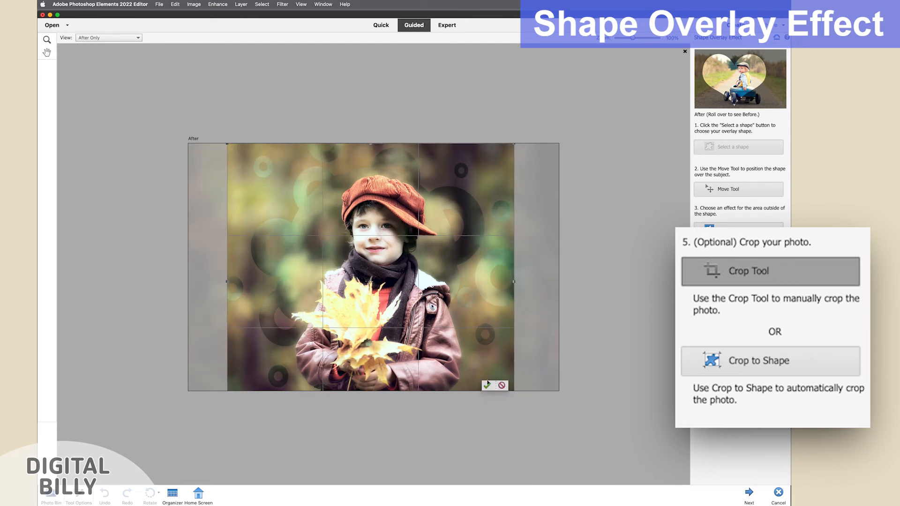
left_click(487, 385)
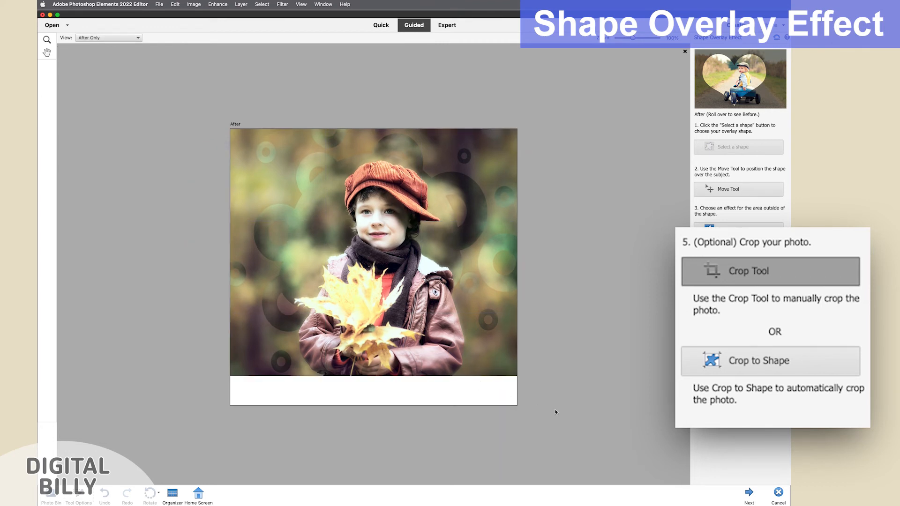
- Finish the Shape Overlay edit, continue in Expert mode, and hide the effect and shape layers above the Background
left_click(749, 492)
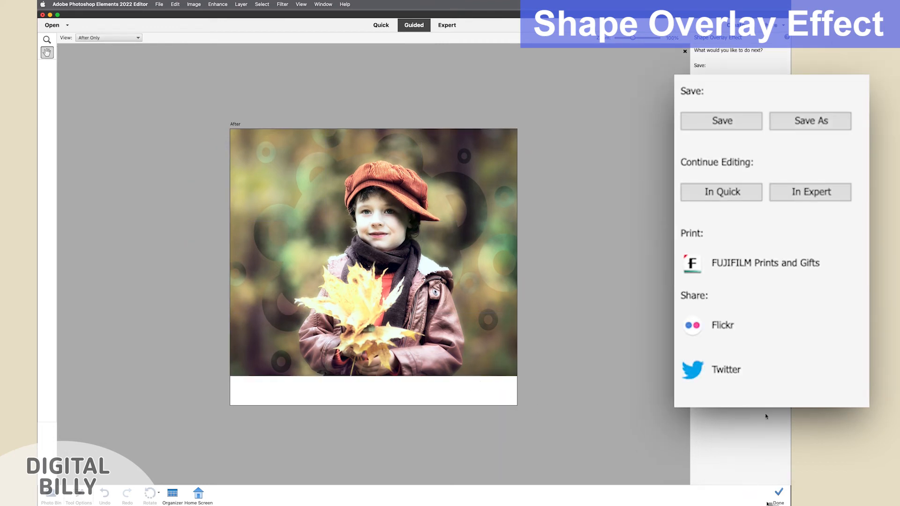
left_click(834, 200)
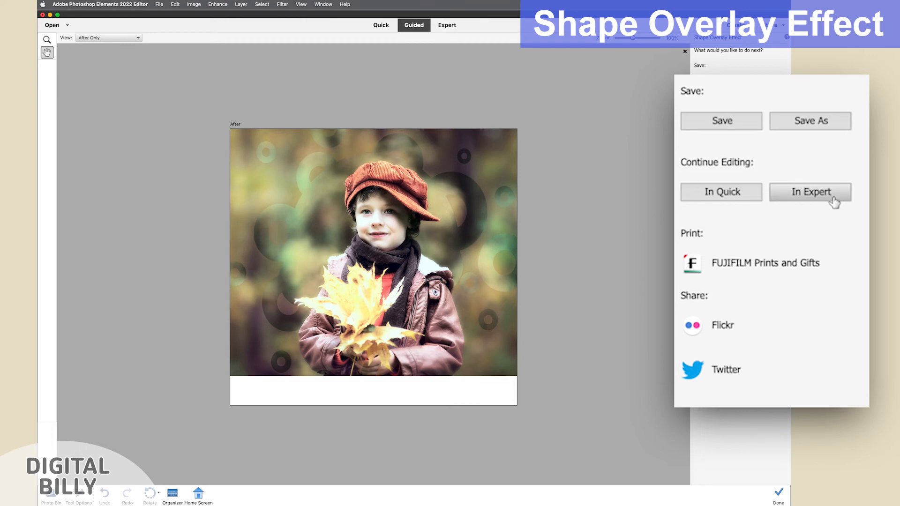
left_click(693, 131)
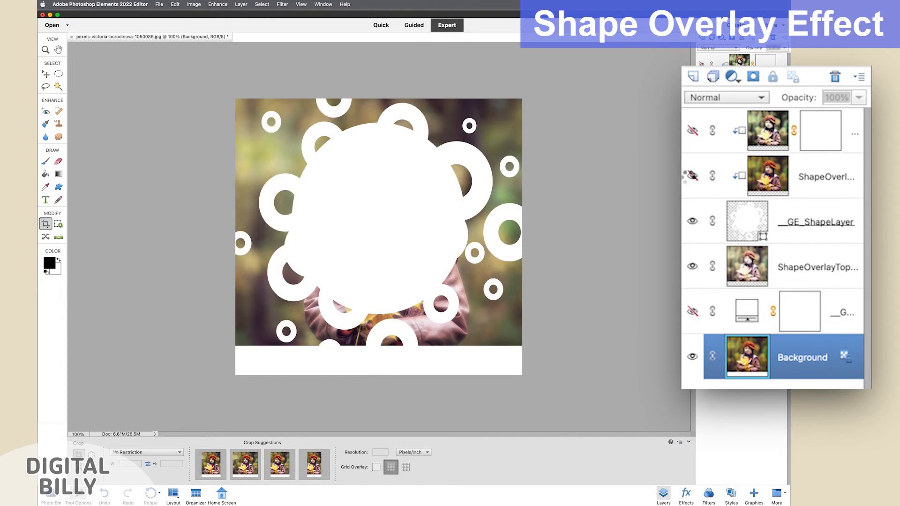
left_click(692, 222)
left_click(692, 270)
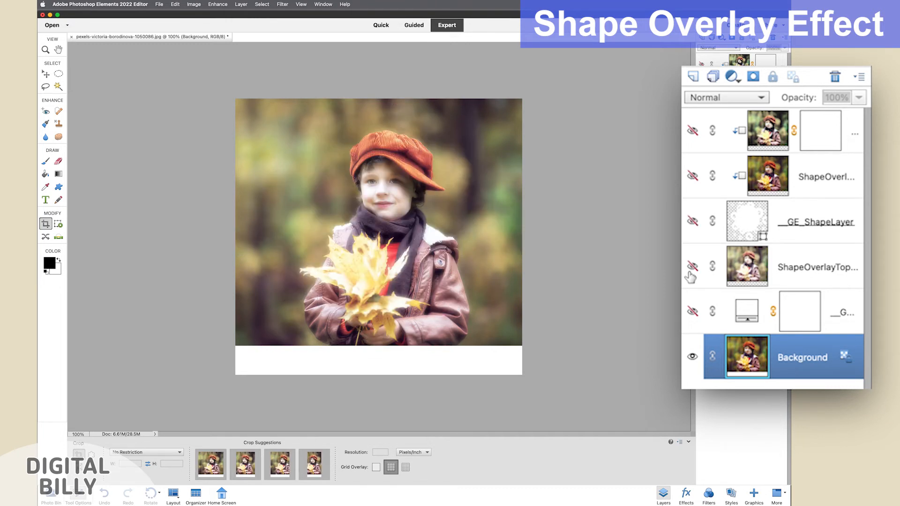
left_click(692, 312)
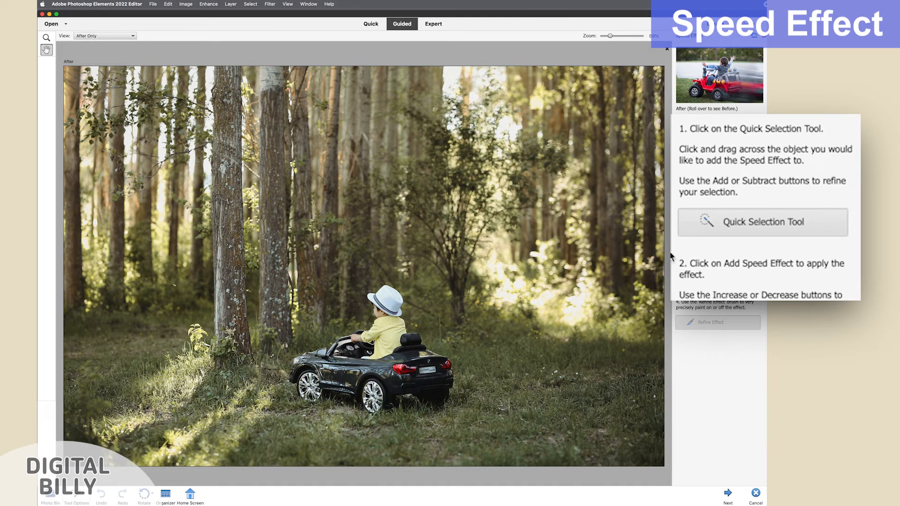
- Select the boy and toy car with the Quick Selection Tool for the Speed Effect, and switch it to Subtract
left_click(693, 232)
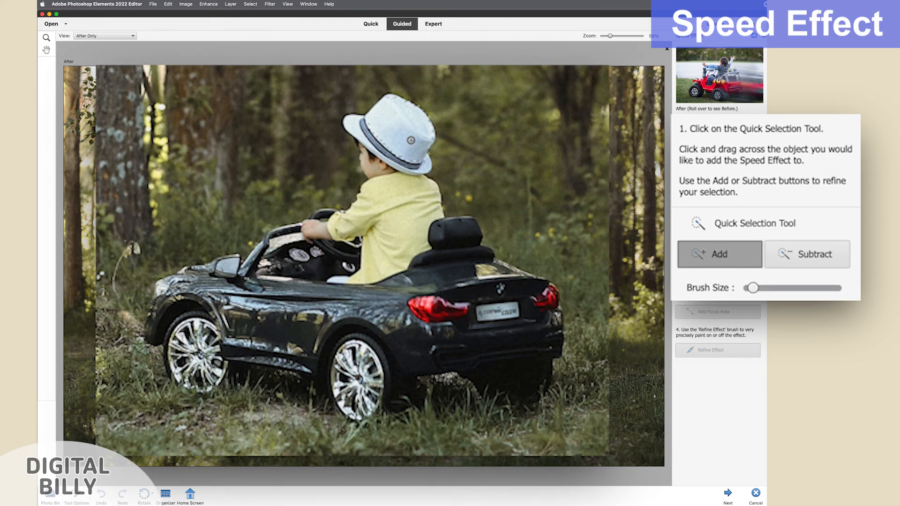
mouse_move(408, 144)
left_mouse_down()
mouse_move(352, 126)
mouse_move(396, 155)
mouse_move(415, 195)
mouse_move(323, 239)
mouse_move(324, 214)
mouse_move(274, 247)
mouse_move(393, 287)
mouse_move(464, 236)
mouse_move(487, 239)
mouse_move(542, 300)
mouse_move(527, 370)
mouse_move(389, 389)
mouse_move(324, 347)
mouse_move(375, 356)
mouse_move(354, 399)
mouse_move(212, 324)
mouse_move(227, 300)
mouse_move(159, 319)
mouse_move(162, 305)
mouse_move(154, 322)
mouse_move(238, 349)
left_mouse_up()
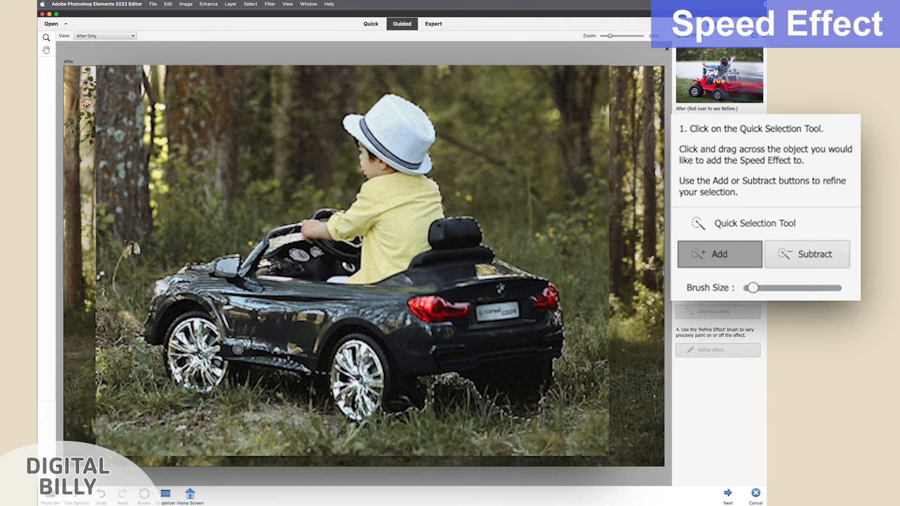
left_click(792, 254)
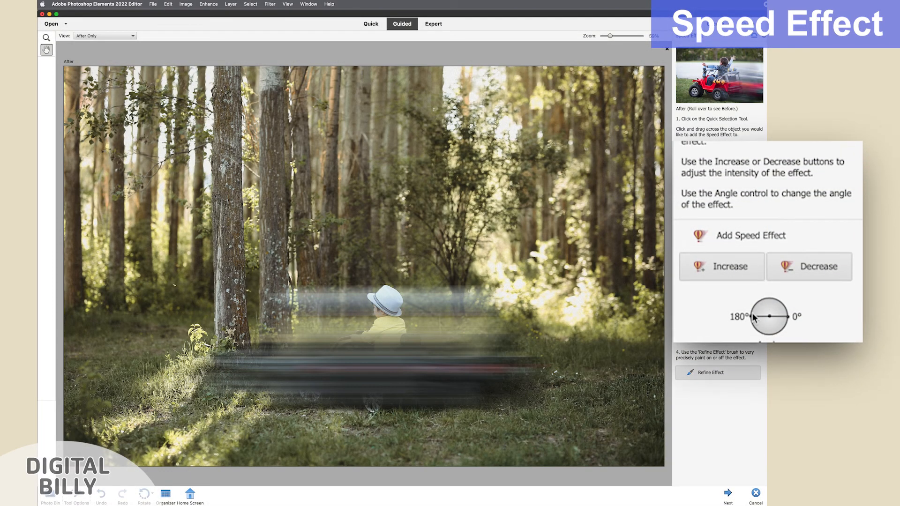
- Tilt the speed blur's angle slightly so the streaks slope gently down toward the rear of the toy car
left_click(754, 315)
left_click(755, 318)
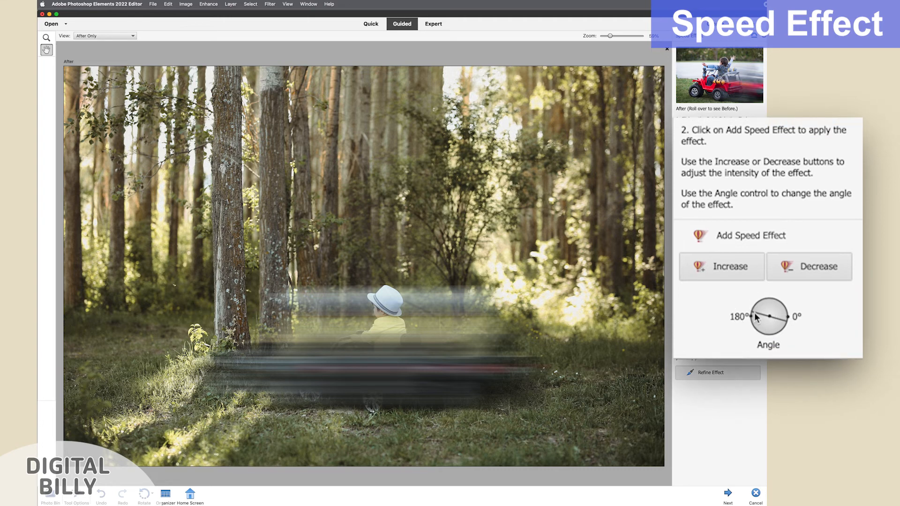
left_click(756, 317)
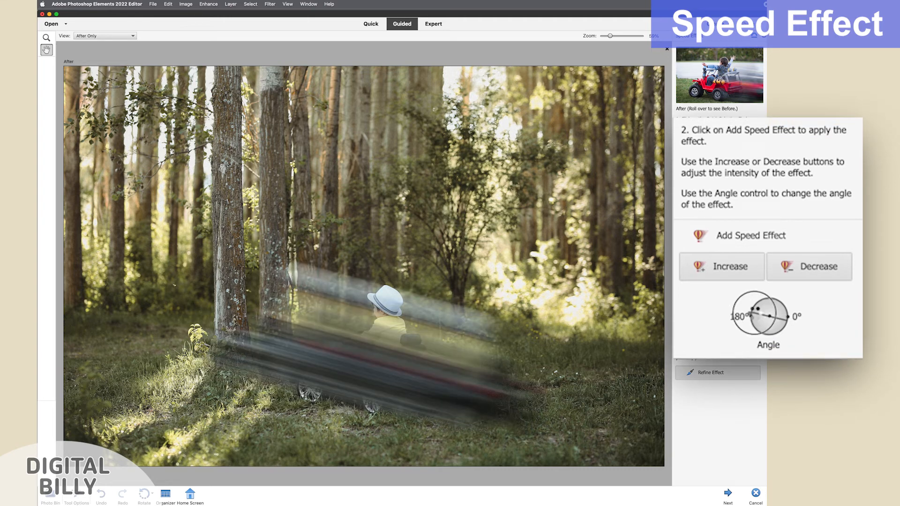
left_click(756, 319)
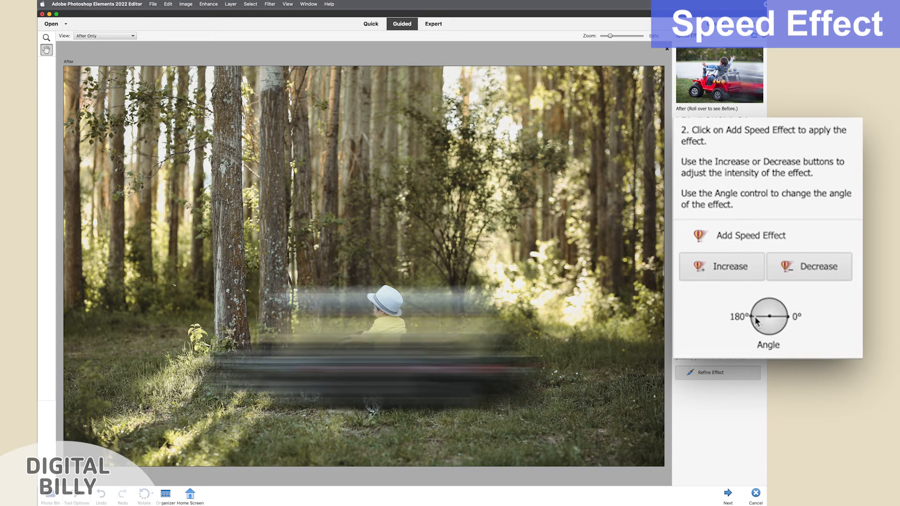
left_click_drag(755, 317, 755, 318)
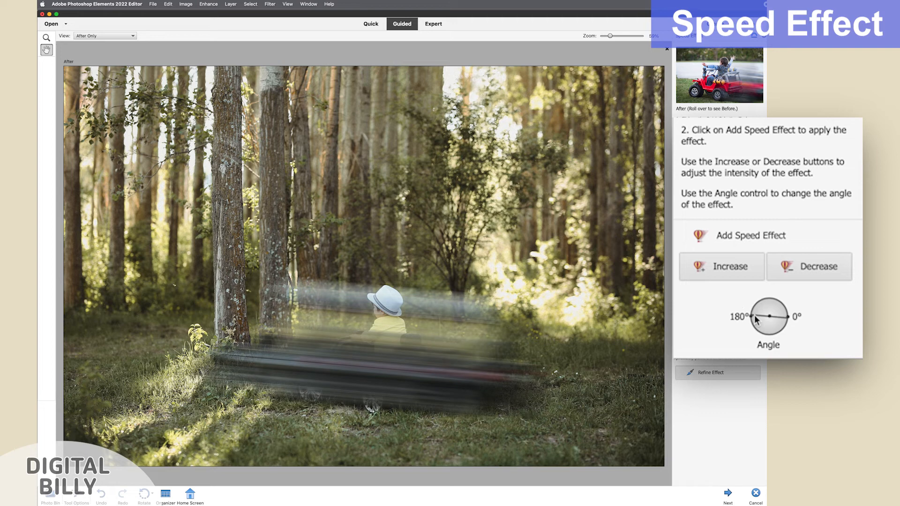
- Add a focus area from the boy toward the front of the toy car to remove the speed blur there
left_click(785, 277)
left_click(756, 276)
left_click(718, 334)
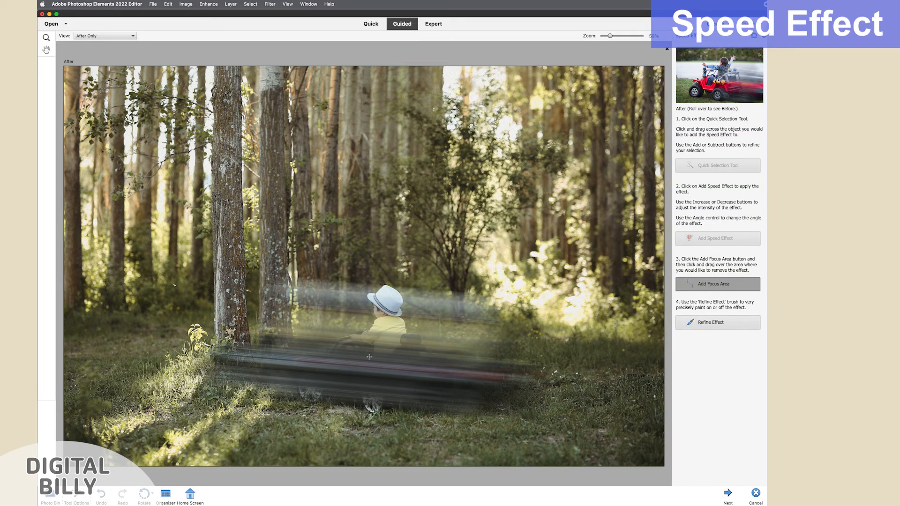
mouse_move(358, 354)
left_mouse_down()
mouse_move(376, 363)
mouse_move(320, 334)
mouse_move(322, 346)
mouse_move(275, 348)
mouse_move(332, 365)
left_mouse_up()
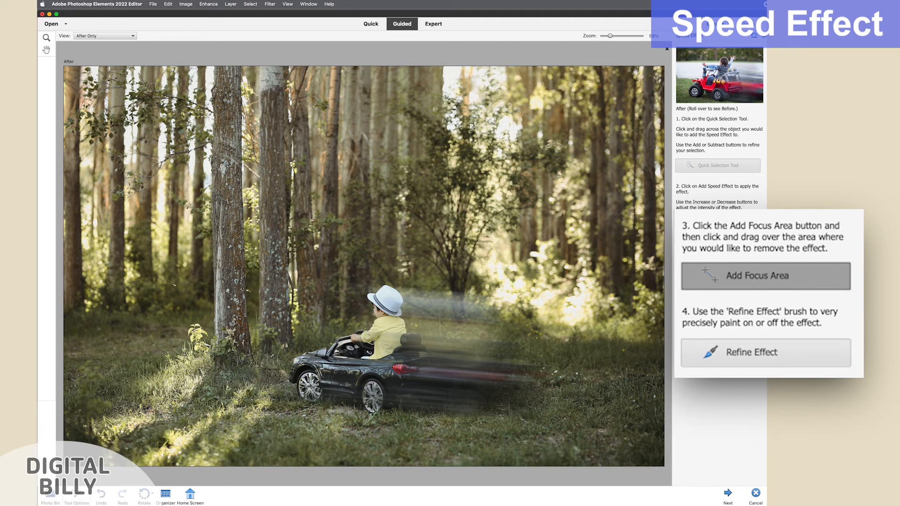
- Enlarge the Refine Effect brush and set it to Add
left_click(715, 355)
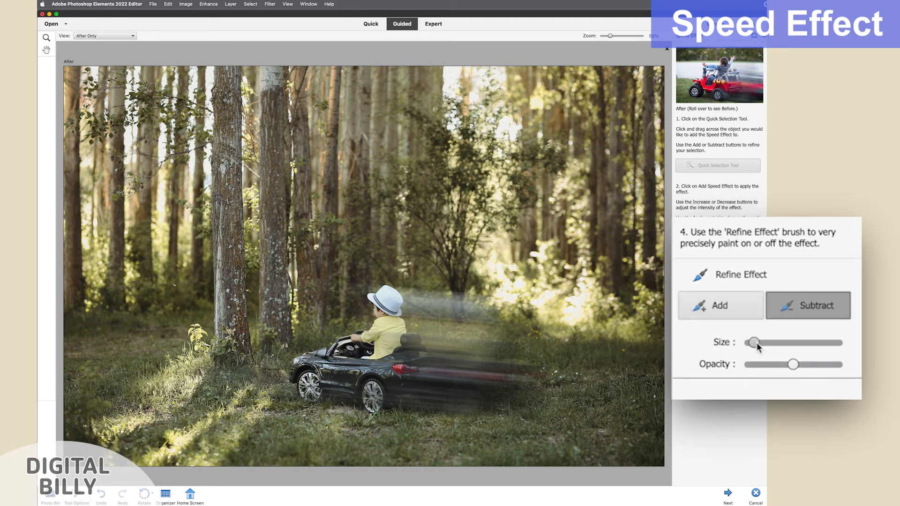
left_click_drag(758, 347, 770, 346)
left_click(750, 317)
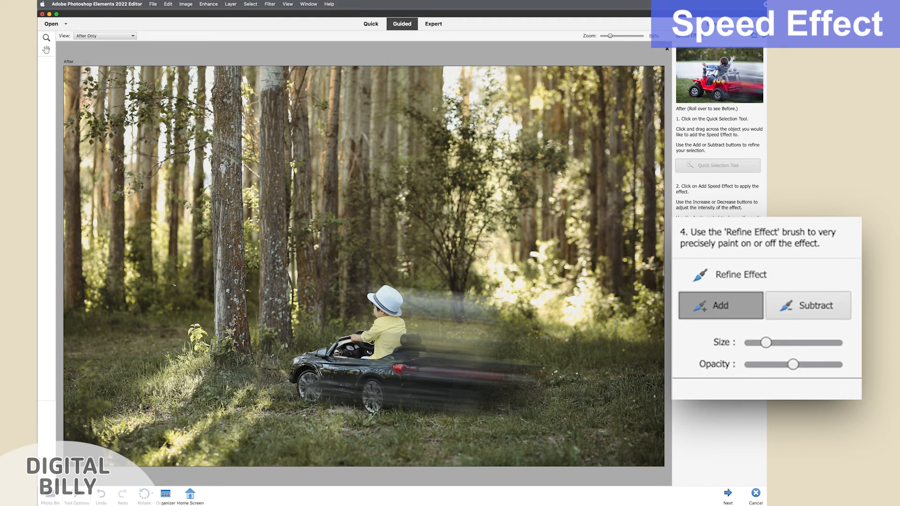
- Finish the Speed Effect edit and continue editing in Expert mode
left_click(729, 493)
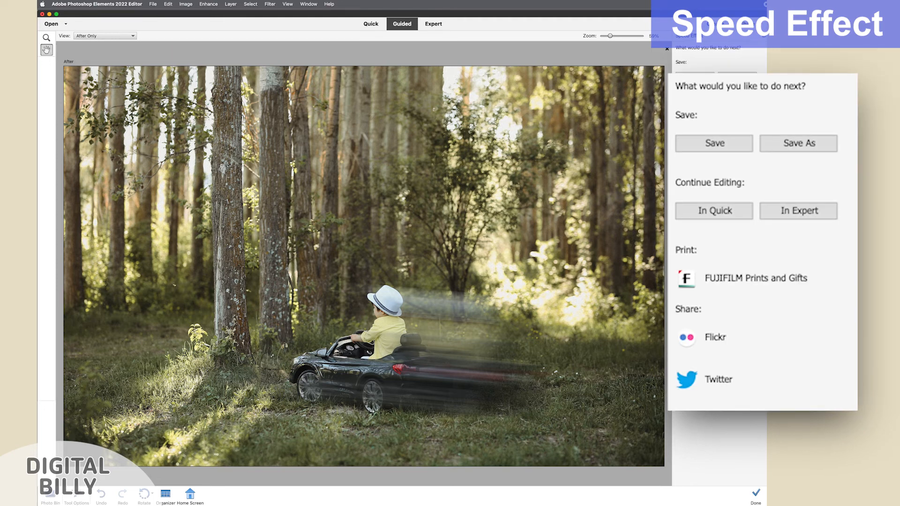
left_click(816, 211)
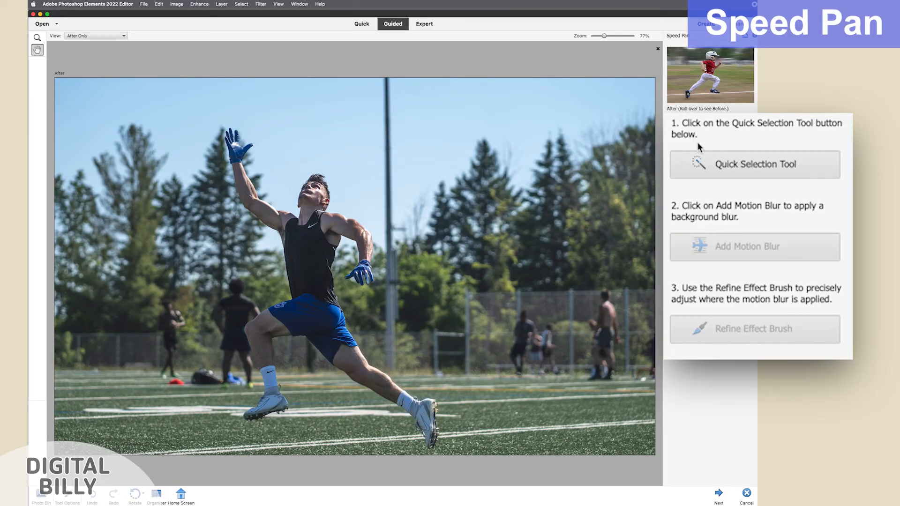
- Select the leaping athlete with the Quick Selection Tool, and subtract the unwanted area between his legs
left_click(706, 158)
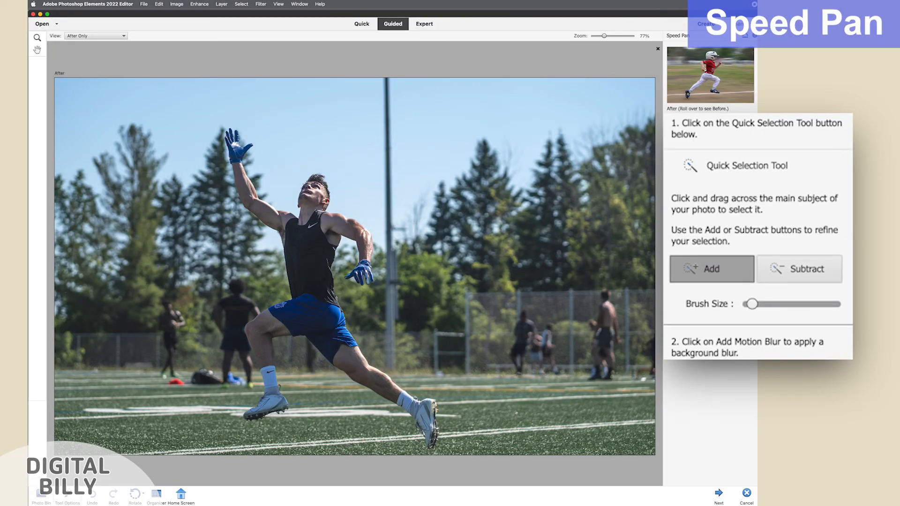
mouse_move(322, 203)
left_mouse_down()
mouse_move(317, 232)
mouse_move(287, 227)
mouse_move(248, 199)
mouse_move(232, 140)
left_mouse_up()
mouse_move(303, 296)
left_mouse_down()
mouse_move(320, 300)
mouse_move(334, 341)
mouse_move(363, 370)
left_mouse_up()
left_click_drag(293, 323, 259, 332)
left_click(790, 277)
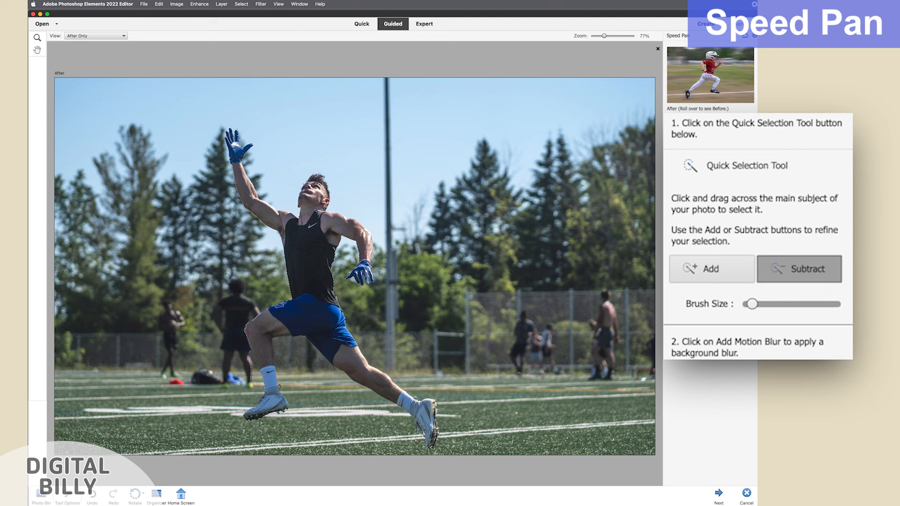
left_click_drag(312, 370, 279, 337)
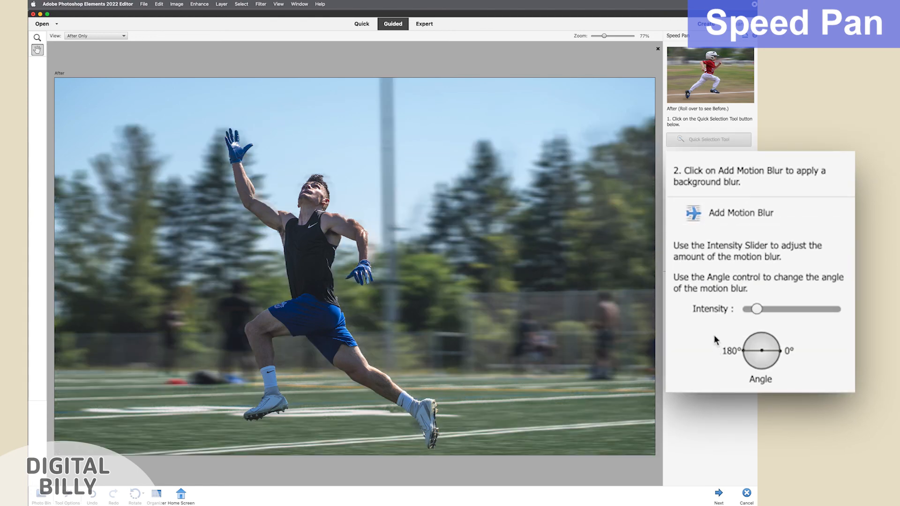
- Raise the background motion blur's intensity to the maximum
left_click(758, 309)
left_click_drag(759, 311, 840, 313)
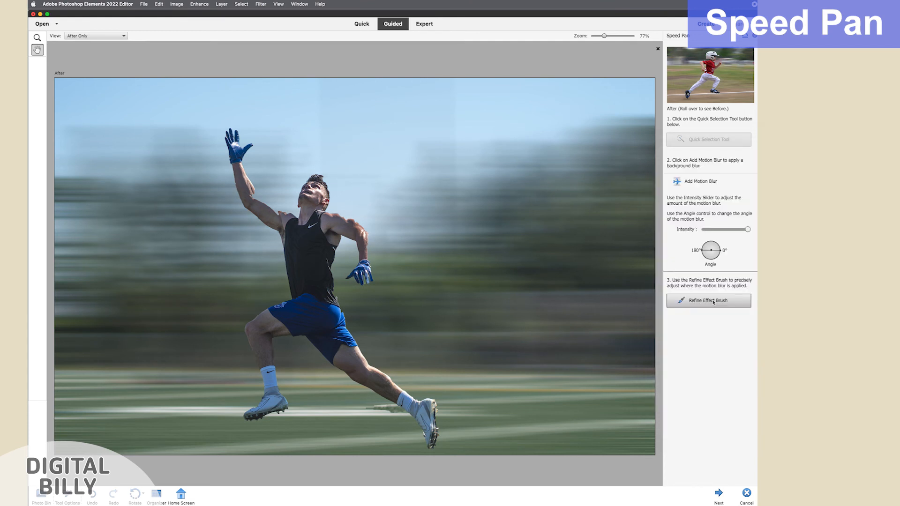
- Touch up the motion blur around the athlete with a slightly larger Refine Effect Brush, alternating between Add and Subtract
left_click(714, 302)
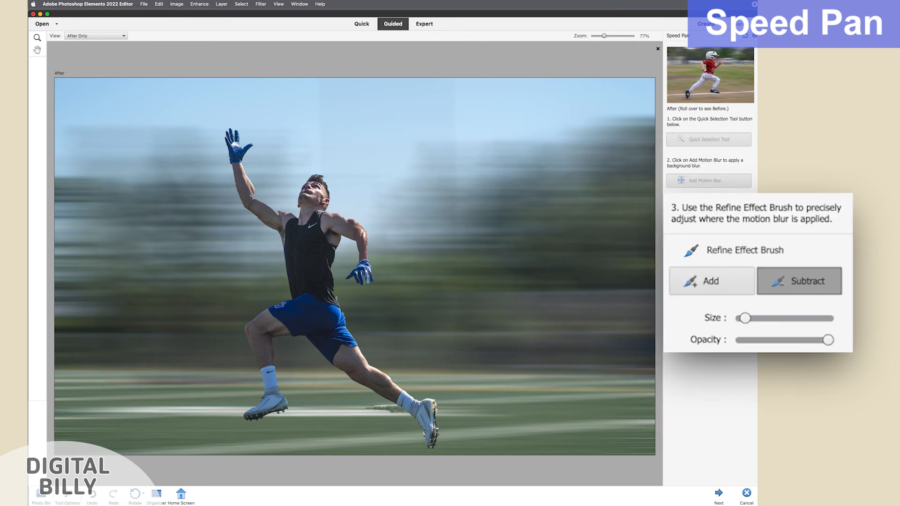
left_click_drag(745, 318, 750, 318)
left_click(696, 286)
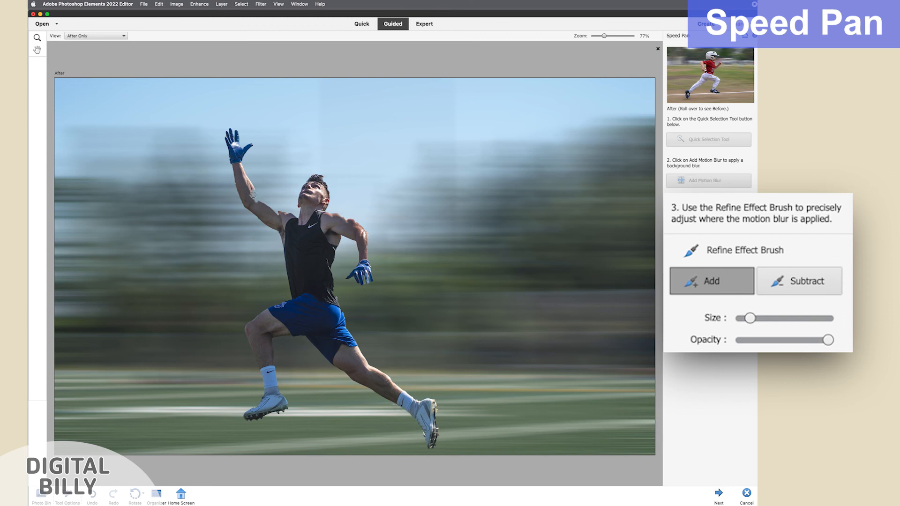
left_click(799, 282)
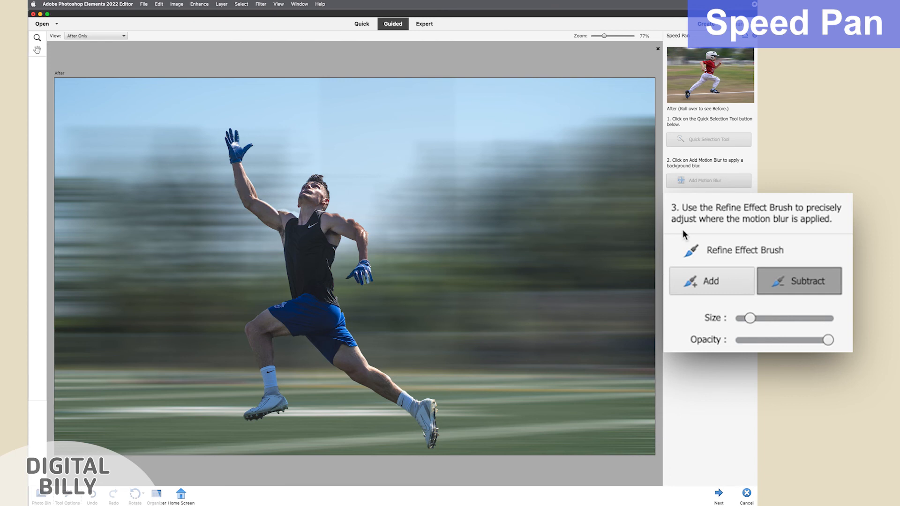
left_click(711, 278)
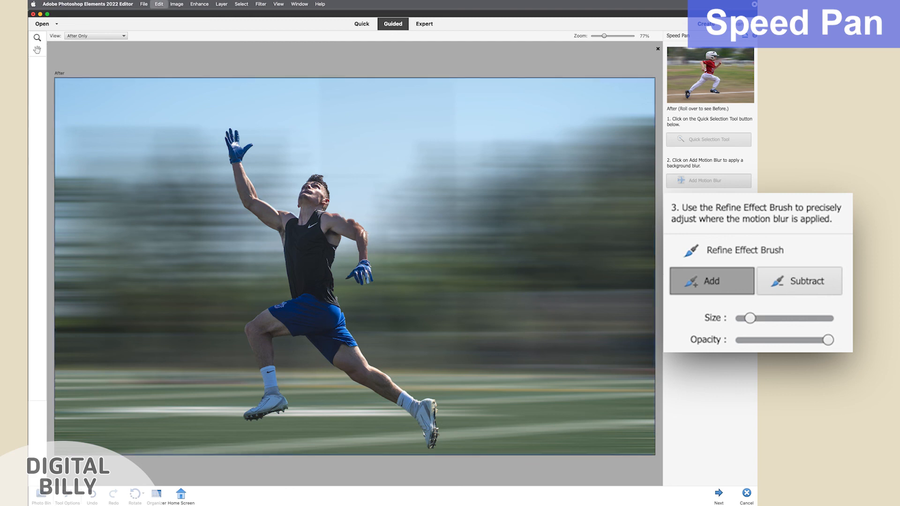
left_click(793, 282)
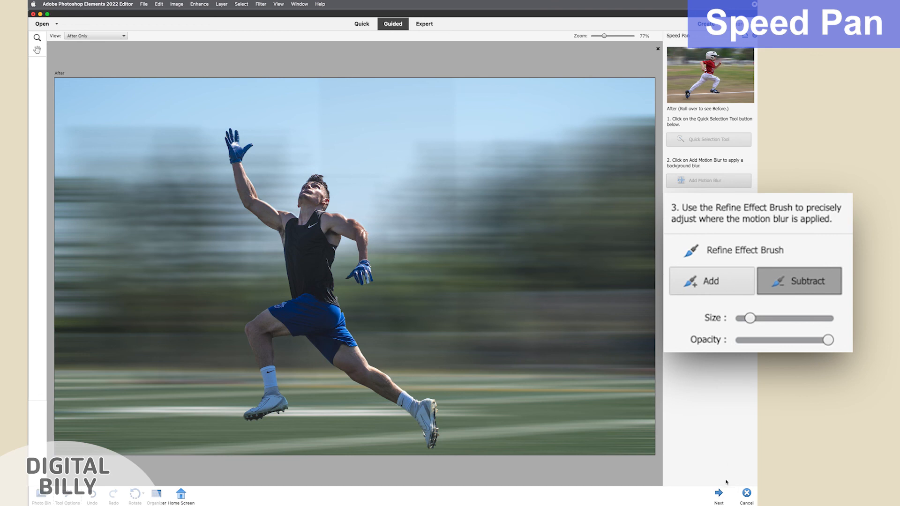
- Finish the Speed Pan edit and continue editing in Expert mode
left_click(718, 493)
left_click(803, 209)
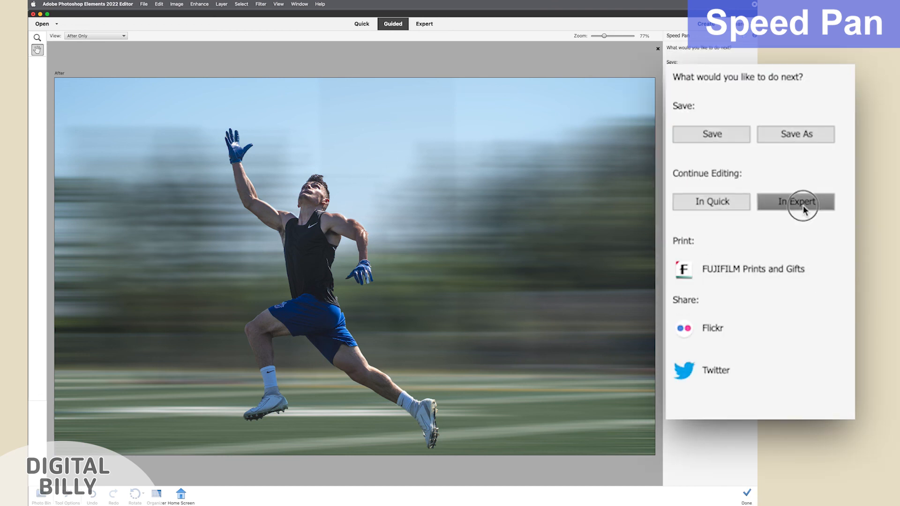
- Hide all three layers, and view the Background, the blurred copy and the masked athlete layer one at a time
left_click_drag(673, 57, 674, 92)
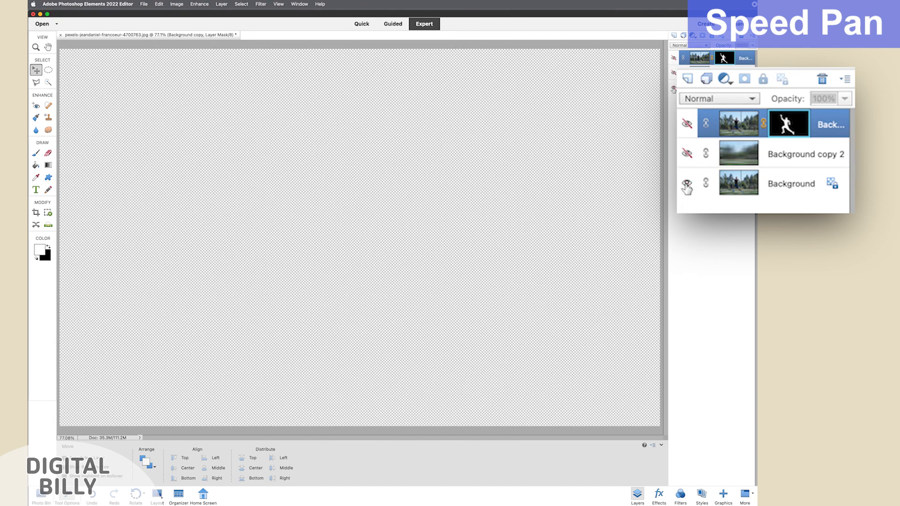
left_click(674, 89)
left_click(674, 89)
left_click(674, 73)
left_click(674, 73)
left_click(674, 59)
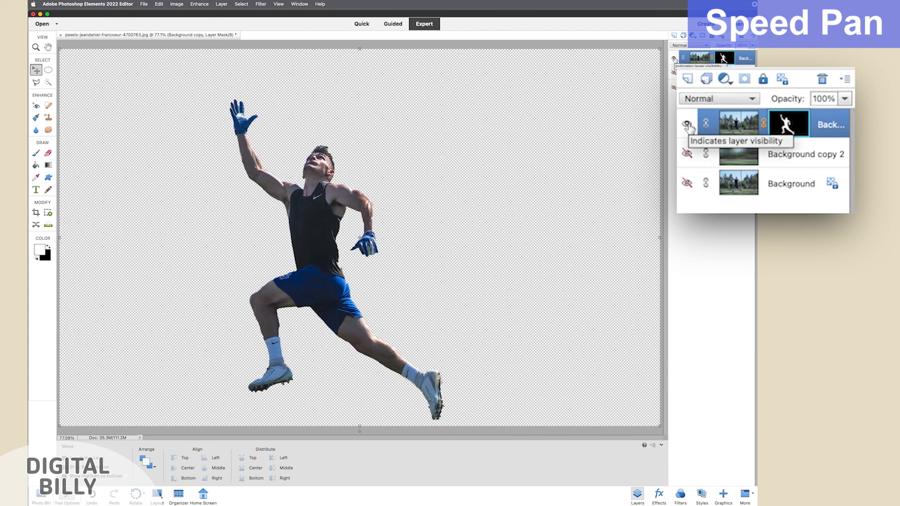